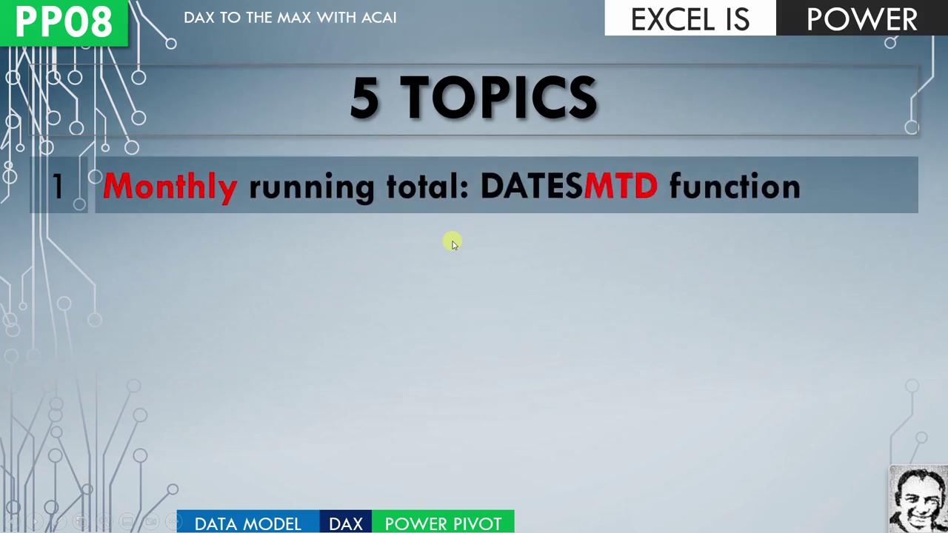
Reveal the quarterly, yearly, last-year running total and dynamic sales dashboard topics on the slide.
click(446, 241)
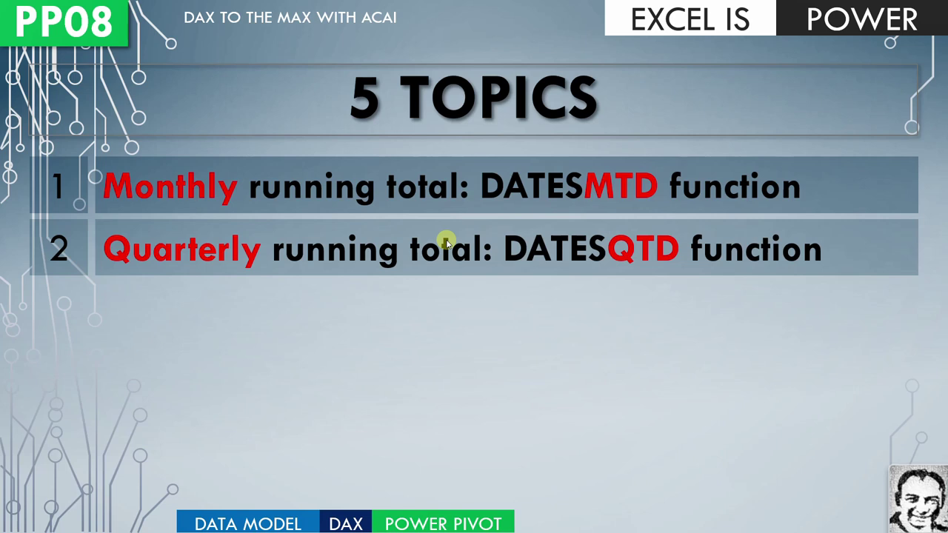
click(447, 240)
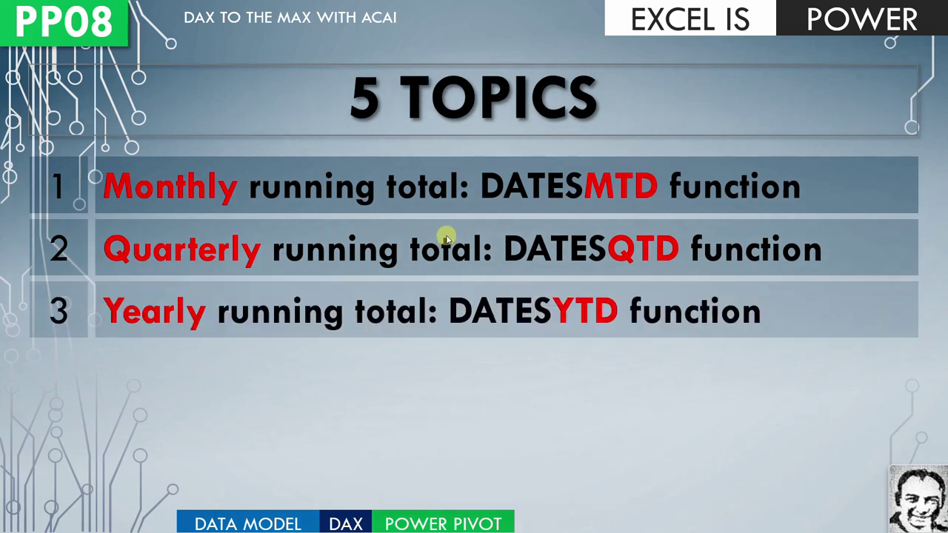
click(447, 239)
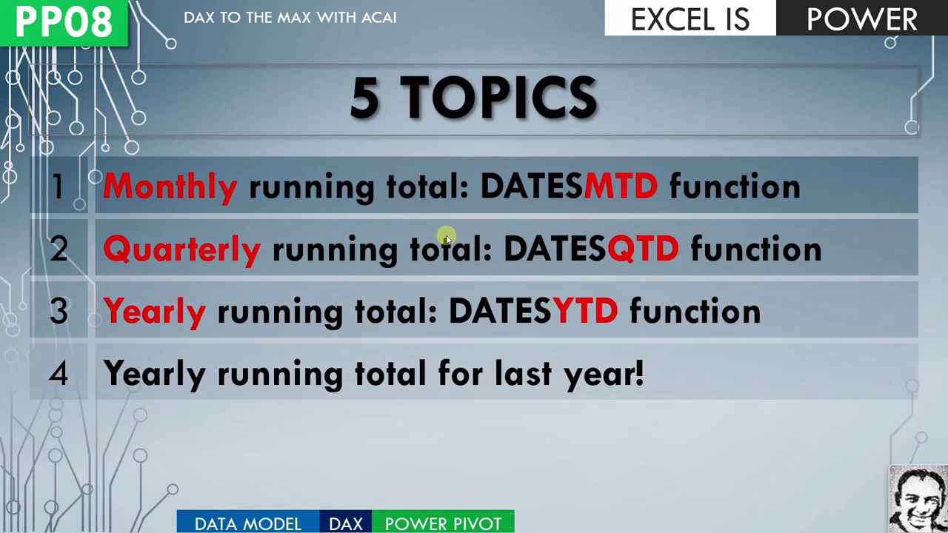
click(482, 189)
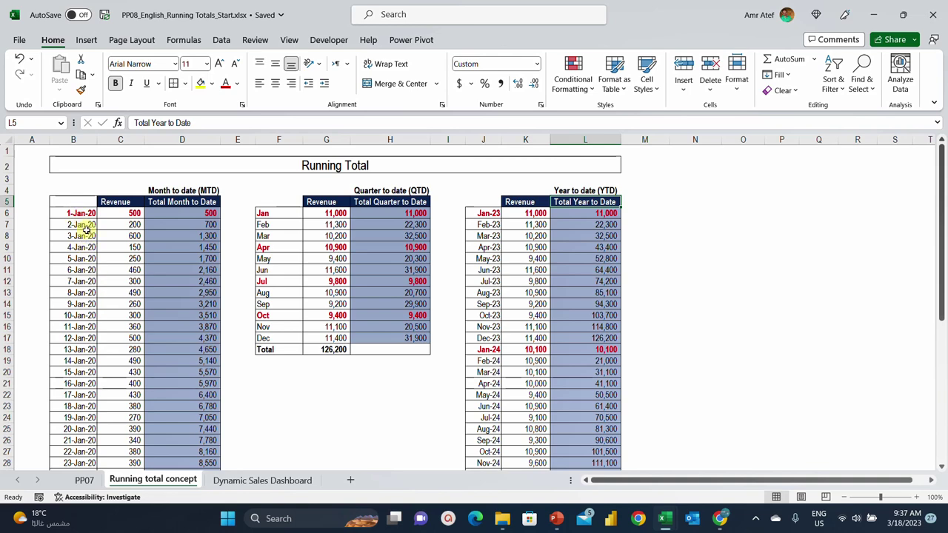
scroll(82, 286, down, 11)
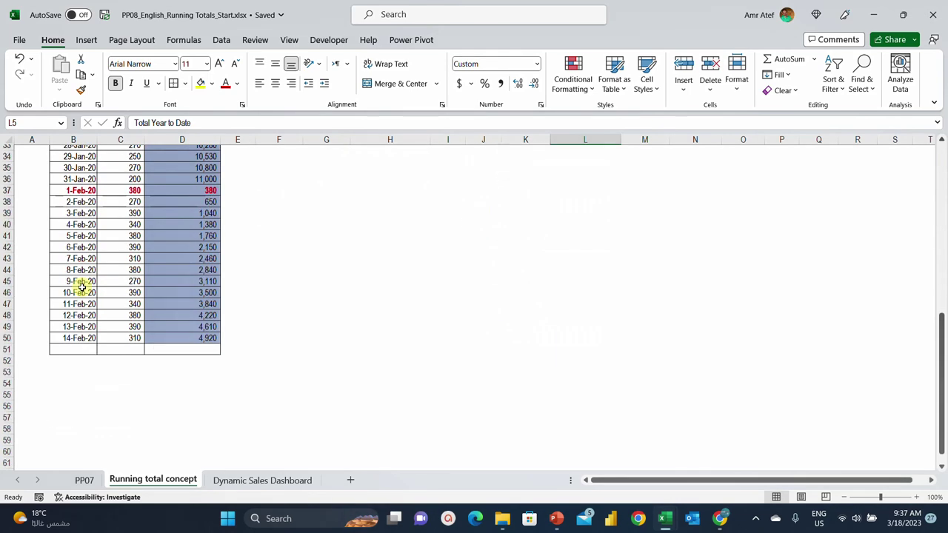
scroll(91, 303, up, 11)
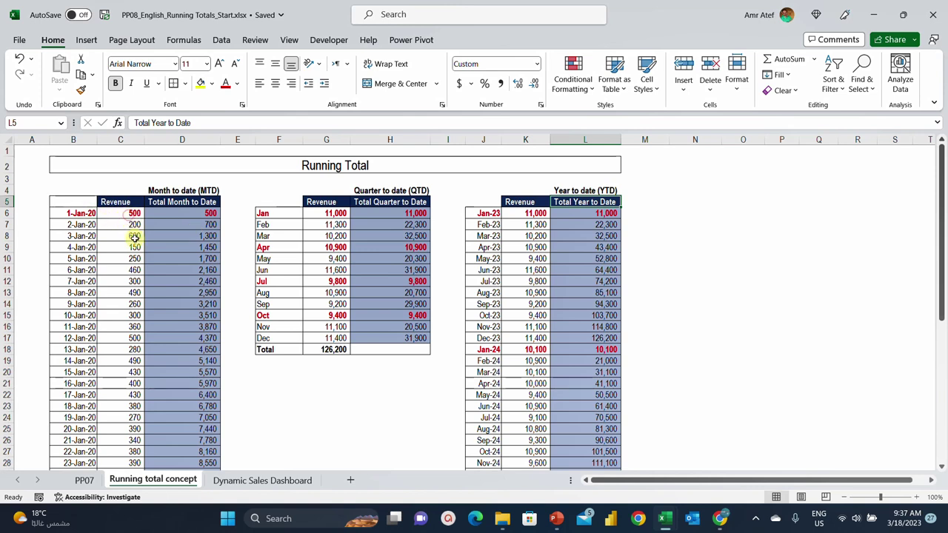
click(187, 216)
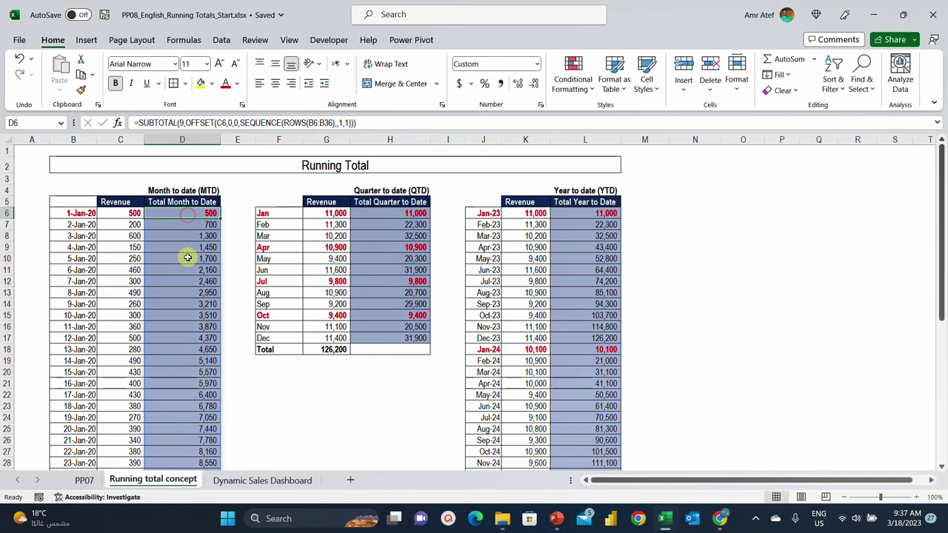
click(134, 224)
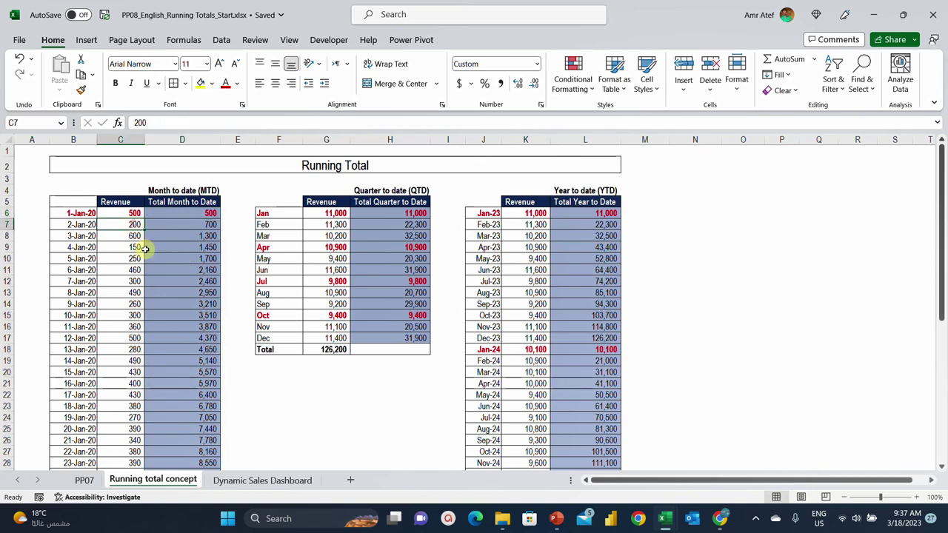
click(186, 226)
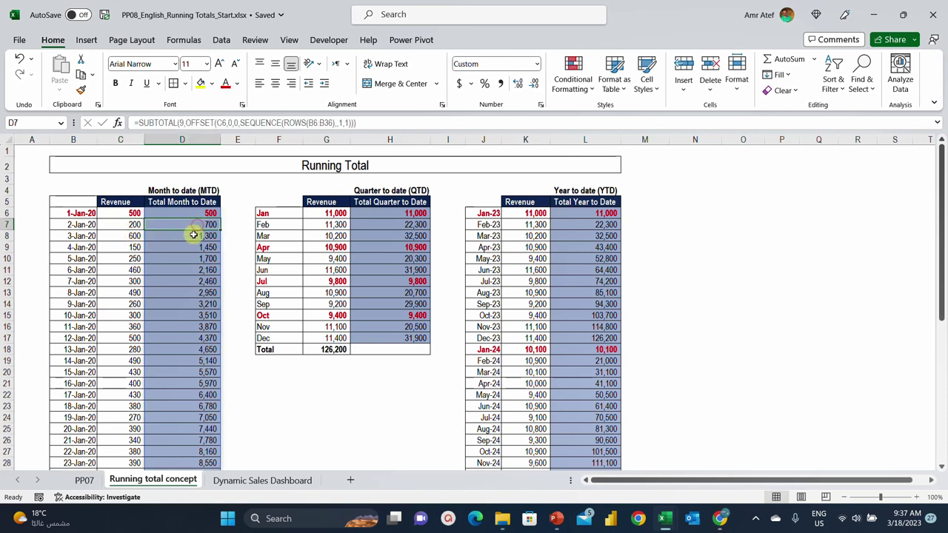
click(129, 237)
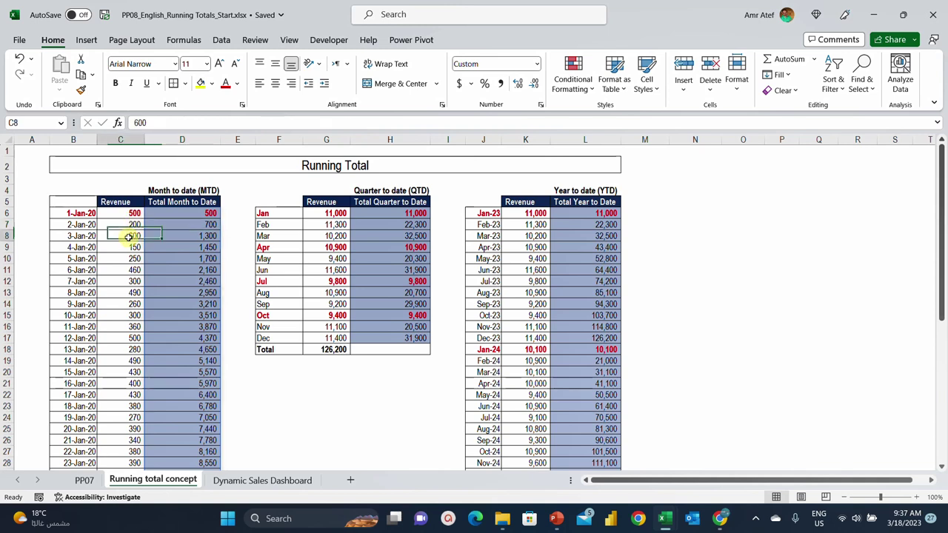
click(192, 237)
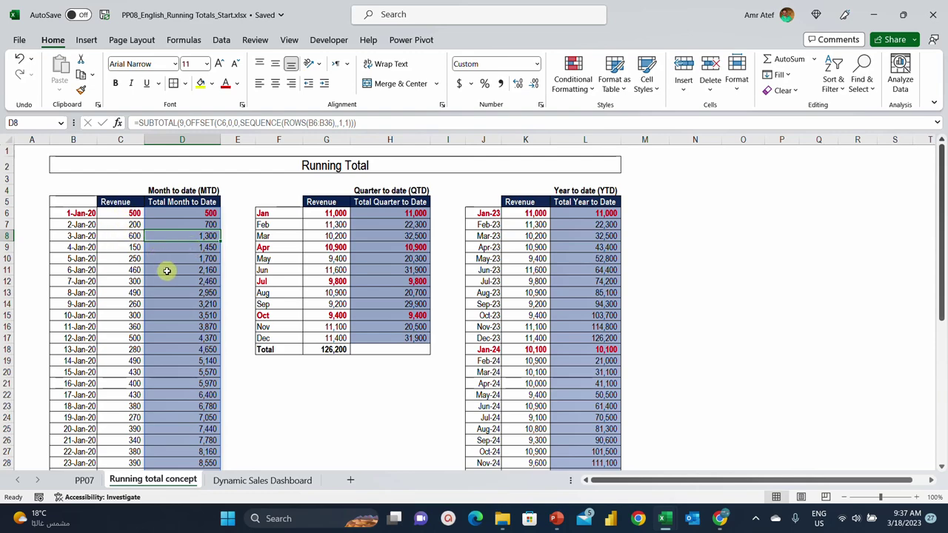
scroll(166, 271, down, 5)
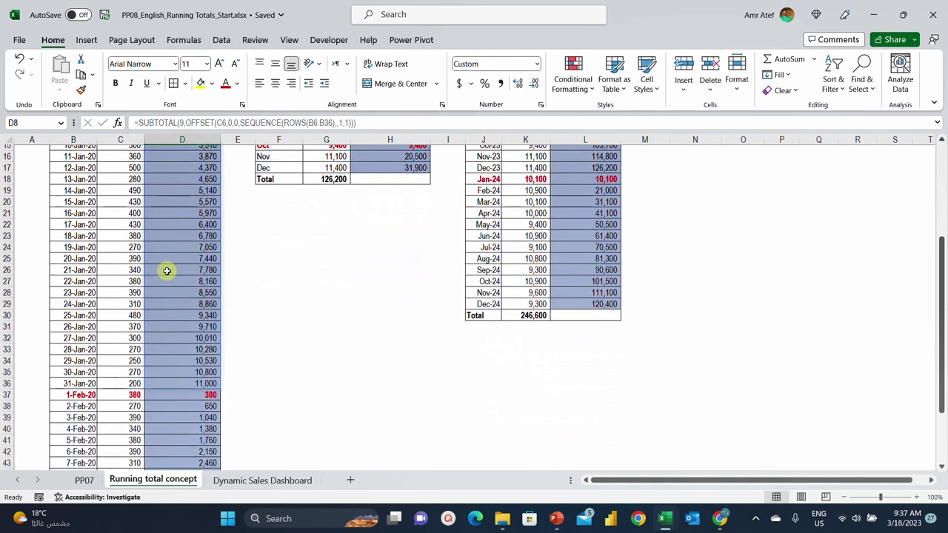
scroll(167, 271, down, 1)
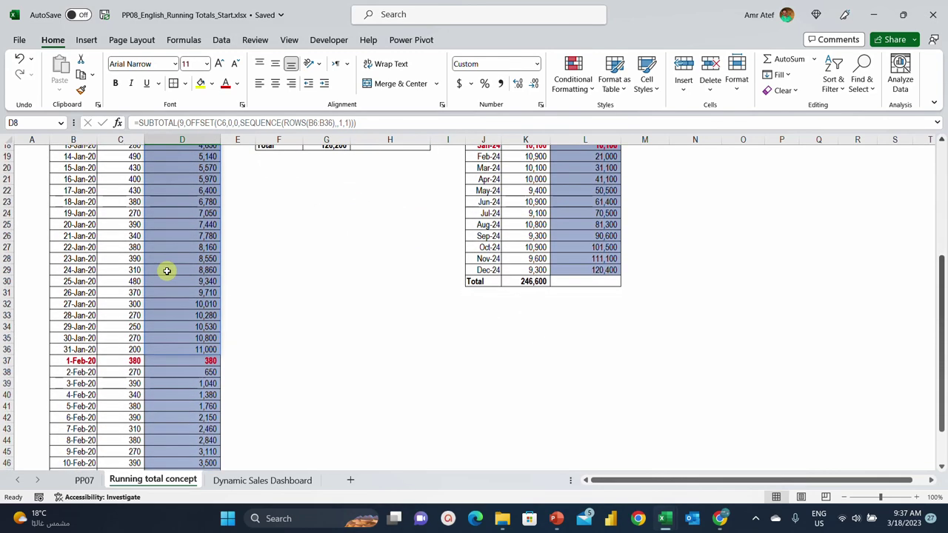
click(198, 349)
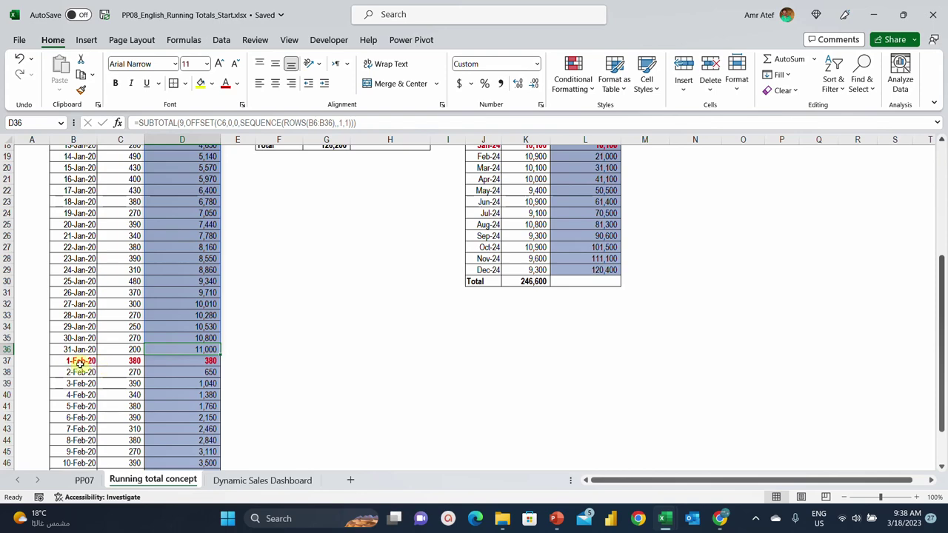
click(134, 361)
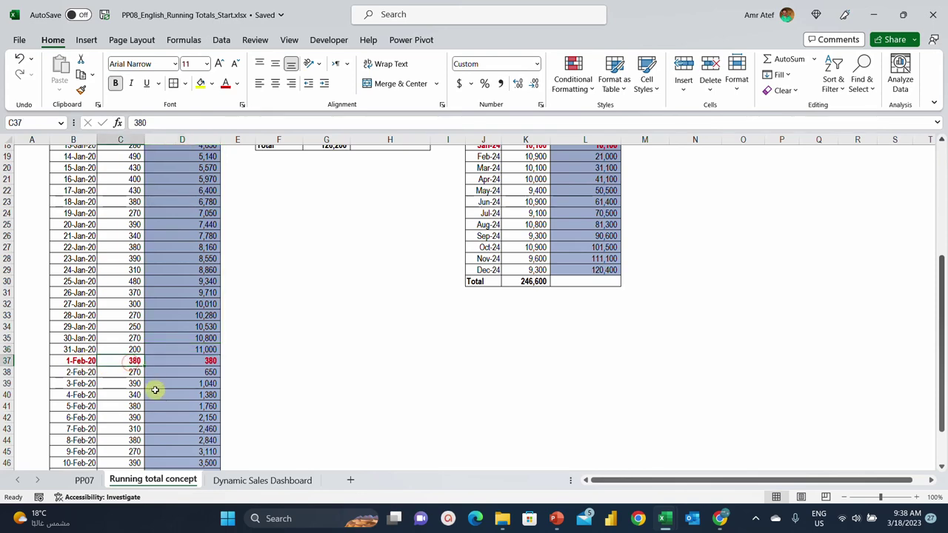
click(191, 361)
scroll(206, 331, down, 1)
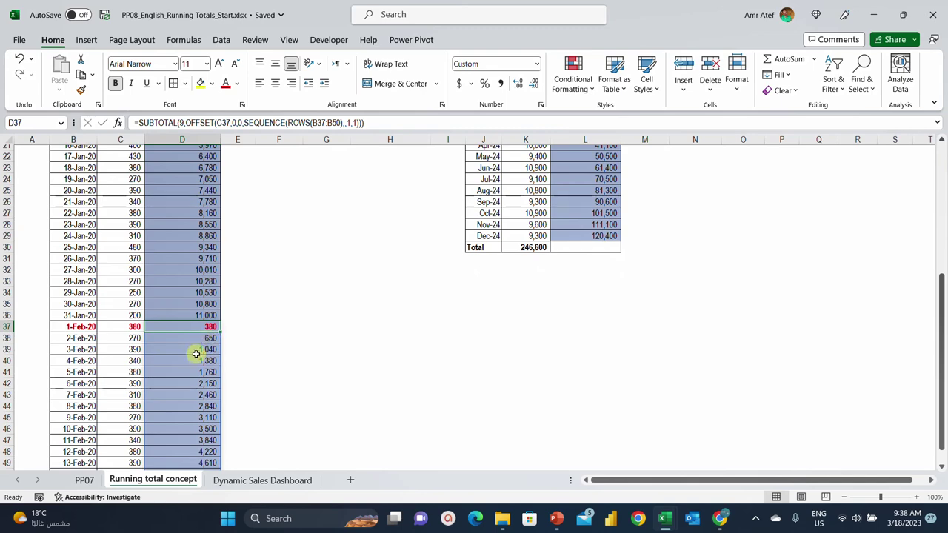
scroll(197, 356, down, 5)
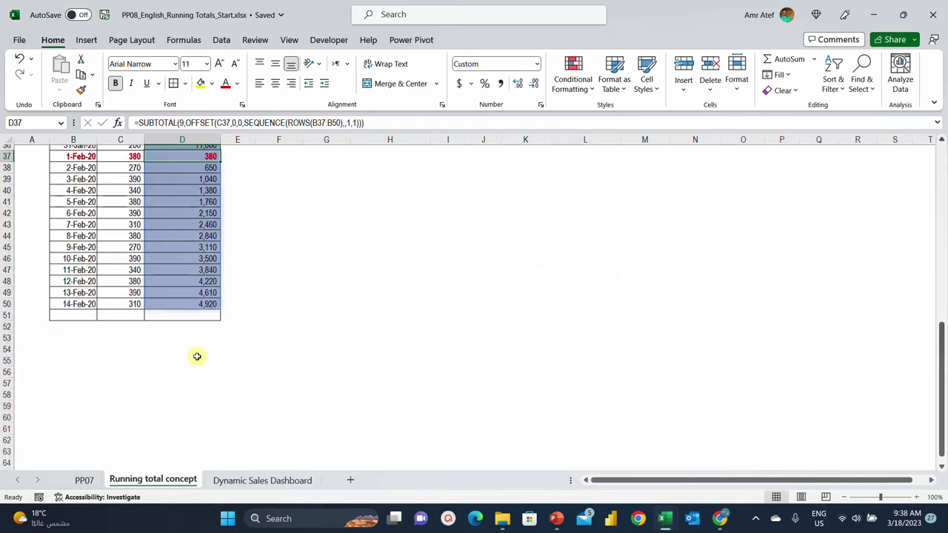
scroll(197, 357, up, 12)
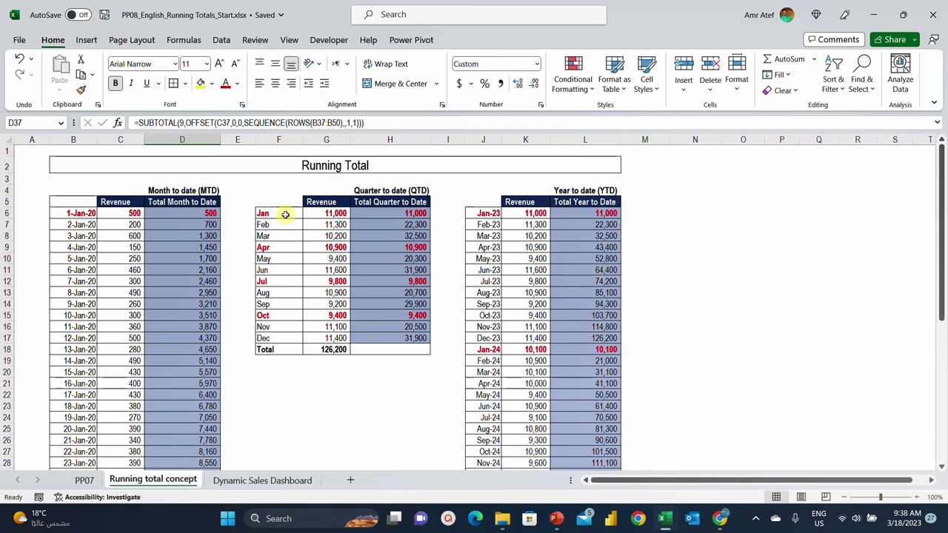
click(399, 216)
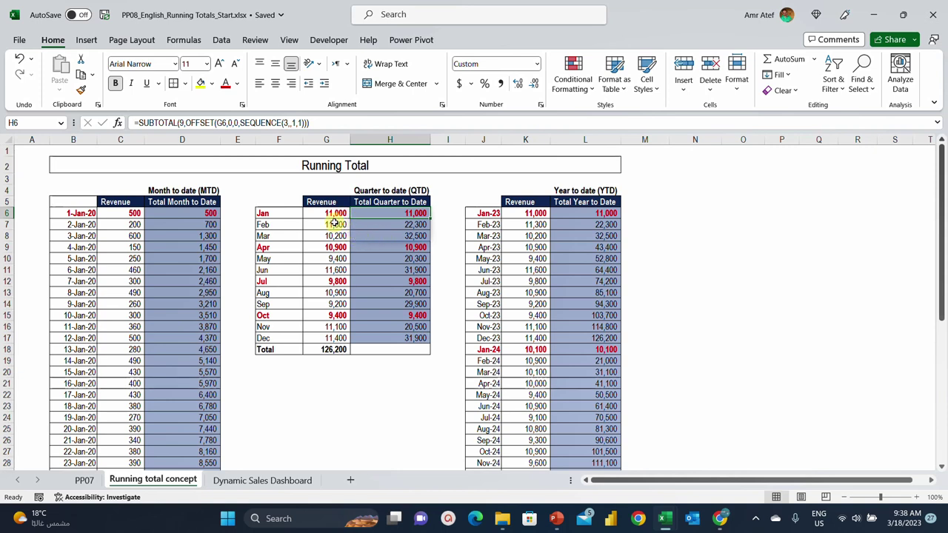
drag(332, 215, 334, 235)
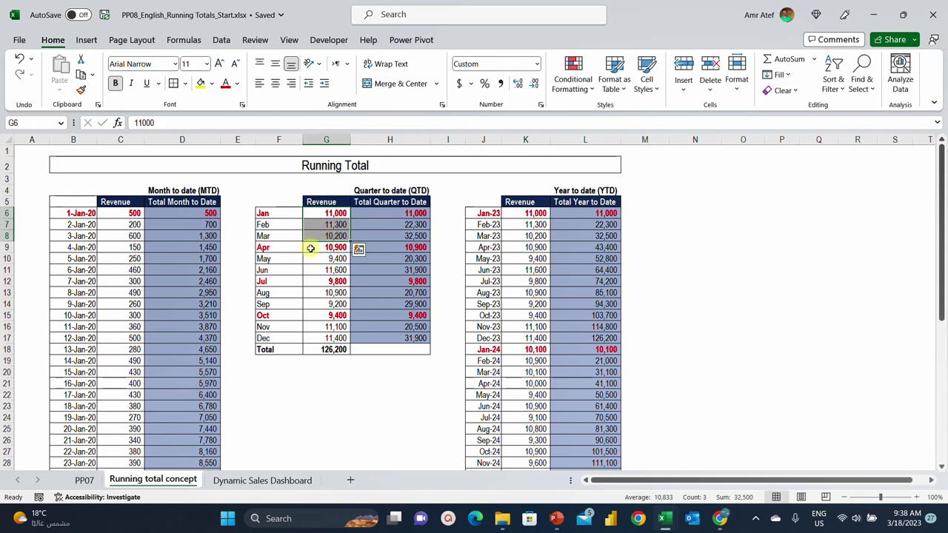
click(314, 249)
click(392, 247)
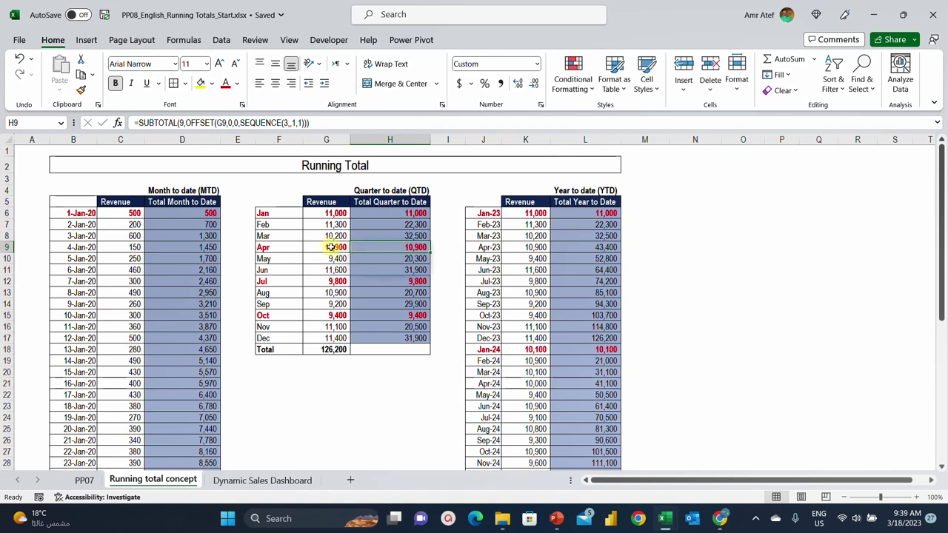
click(411, 260)
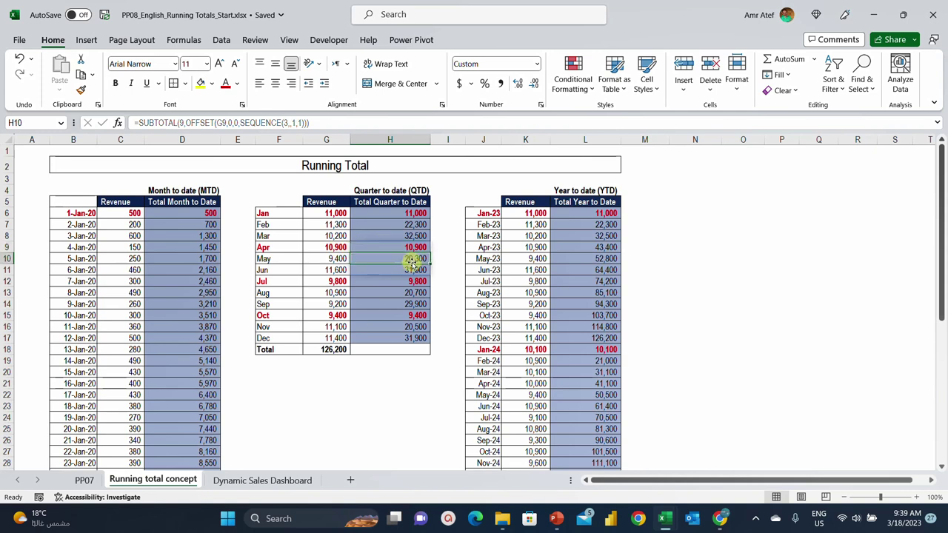
click(417, 270)
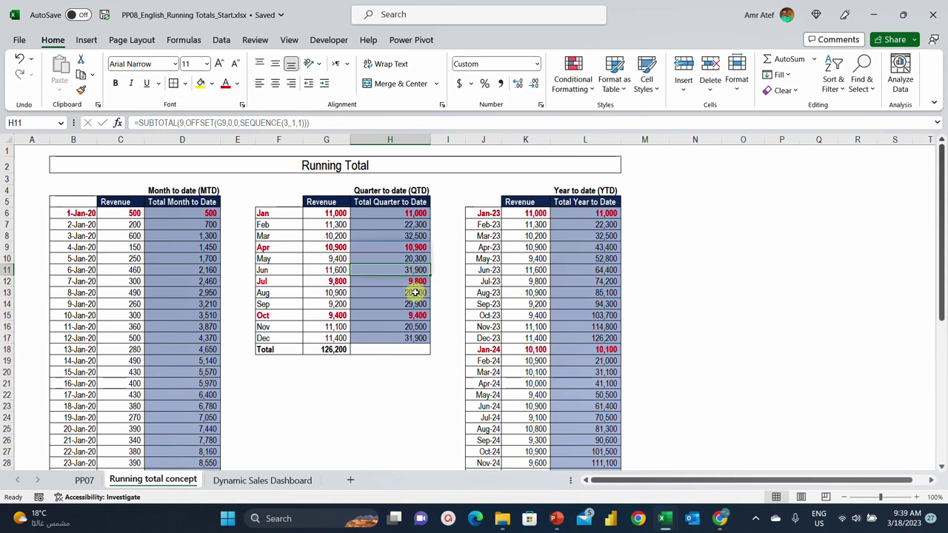
scroll(489, 256, down, 1)
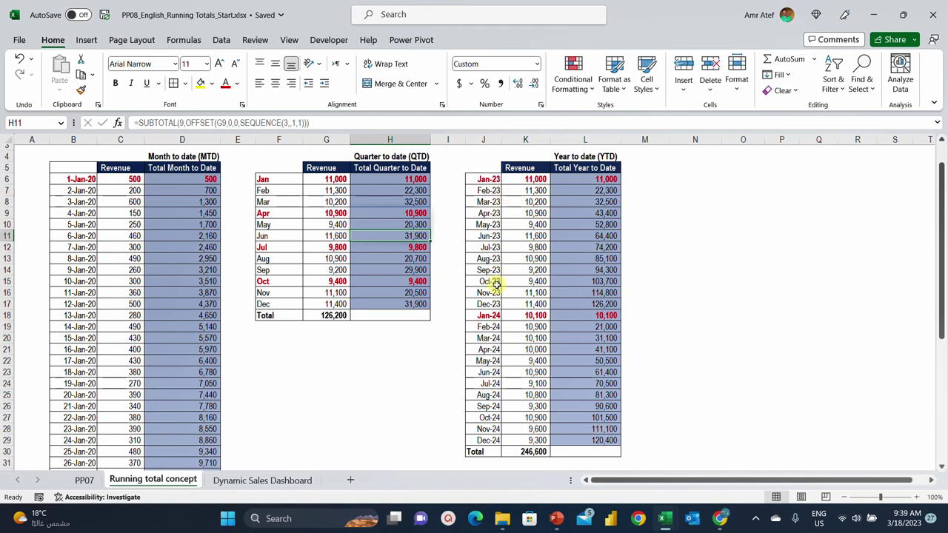
Inspect the Jan-23 revenue in K6 and the year-to-date formulas in L6, L17 and L18.
click(530, 181)
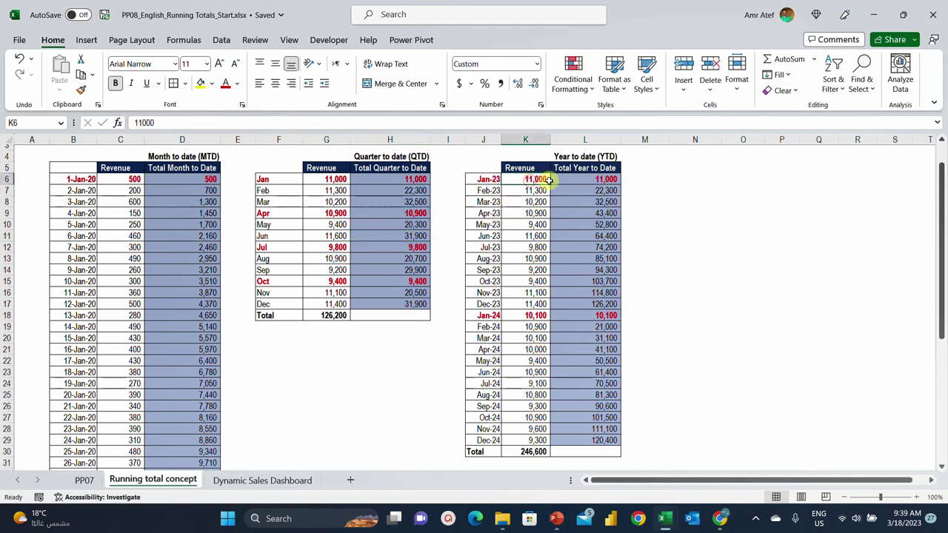
click(590, 180)
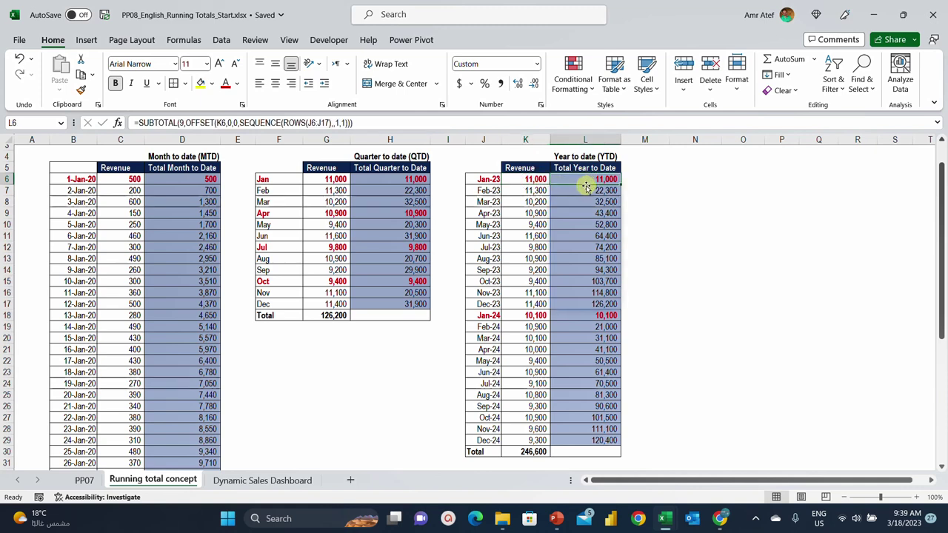
click(606, 305)
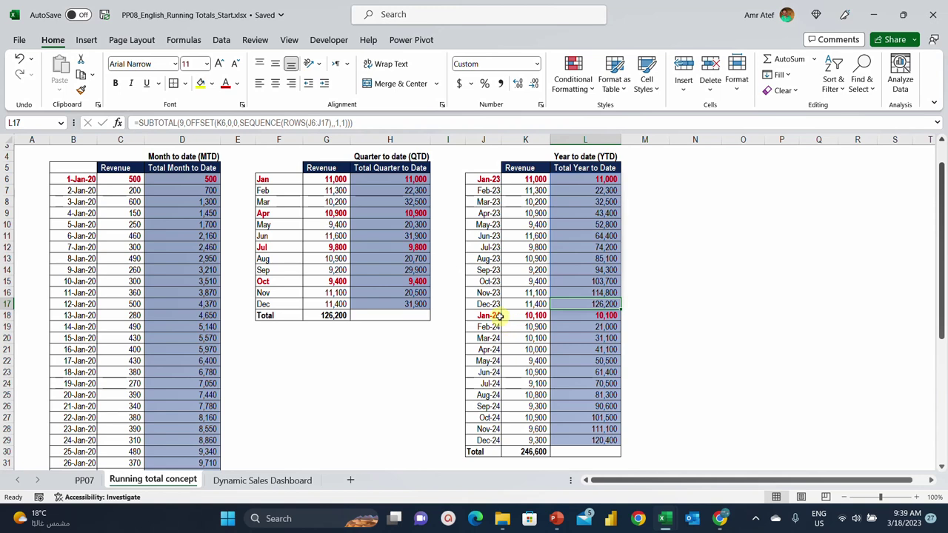
click(605, 315)
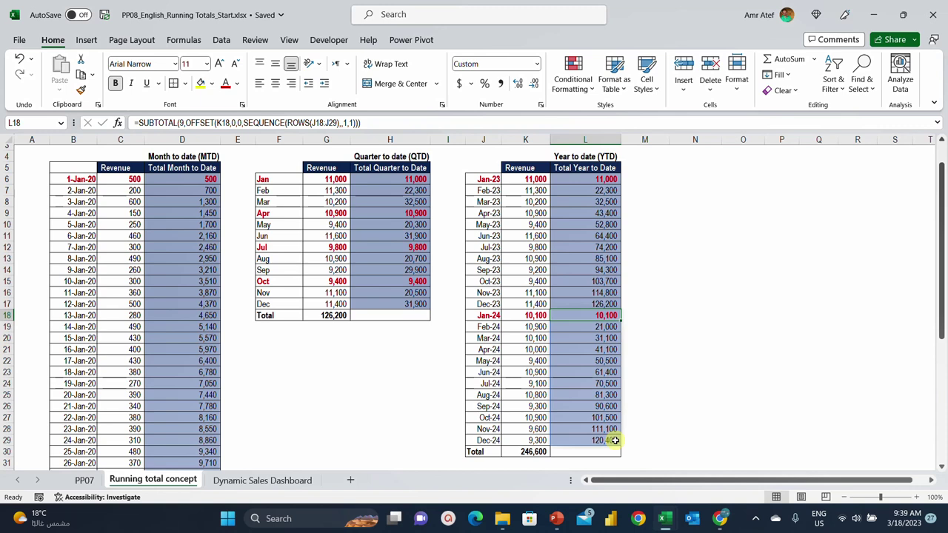
scroll(518, 402, up, 1)
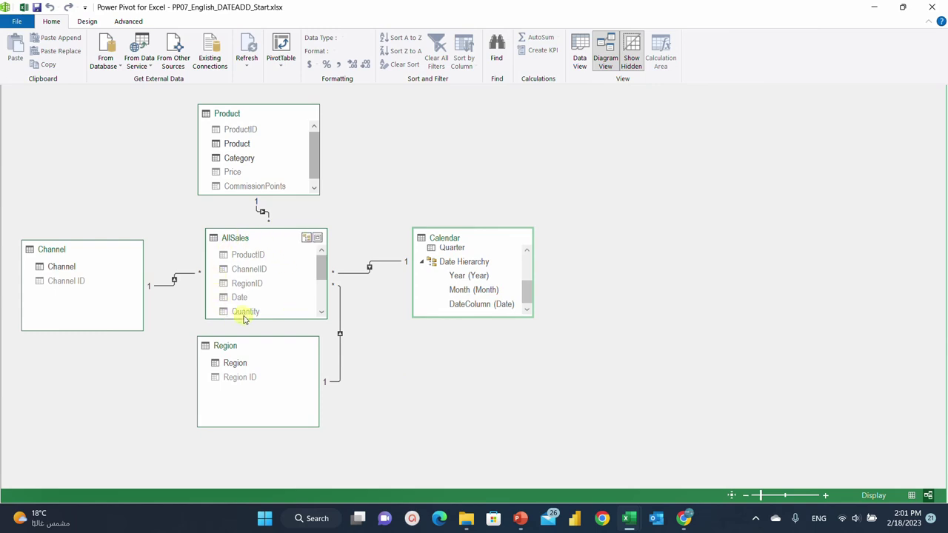
Highlight the Channel-to-AllSales relationship and review the tables in Diagram View.
click(201, 268)
mouse_move(321, 263)
mouse_down()
mouse_move(322, 298)
mouse_move(320, 263)
mouse_up()
drag(526, 296, 526, 256)
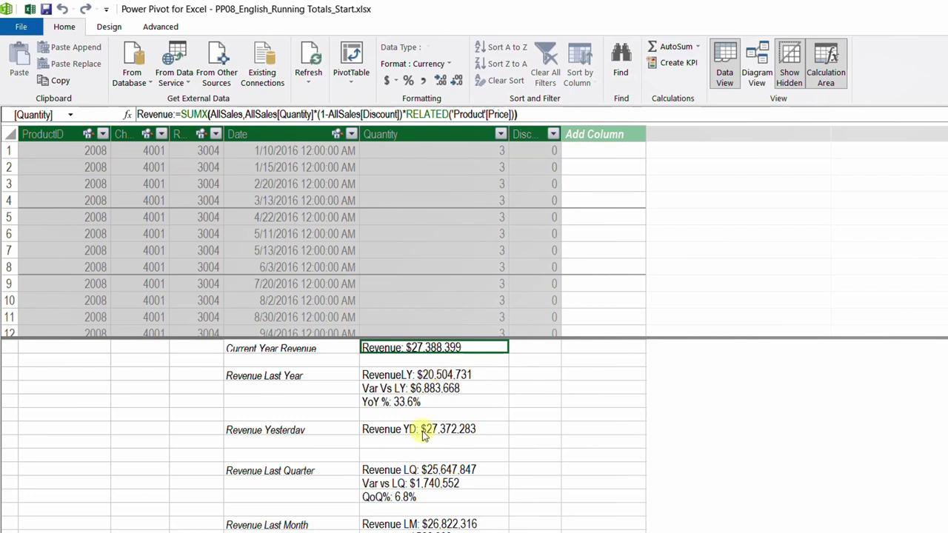
Start a measure named 'Revenue MTD:=' in the empty calculation cell beside Running Total.
scroll(426, 433, down, 4)
click(272, 474)
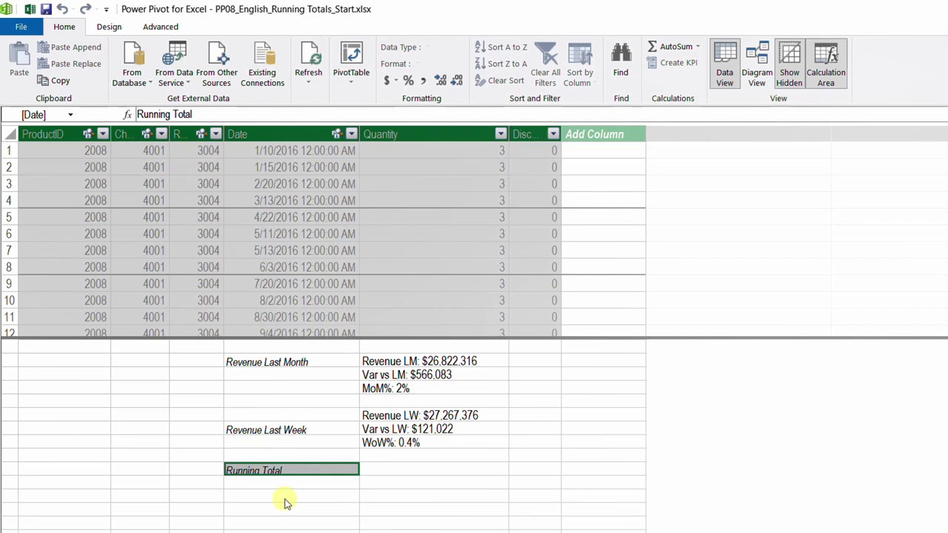
click(398, 469)
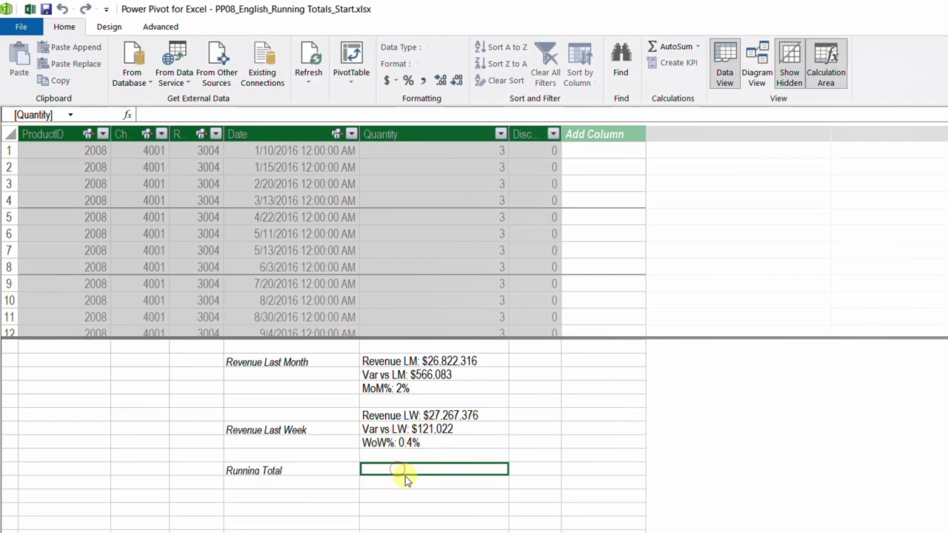
text(Revenue MTD:=)
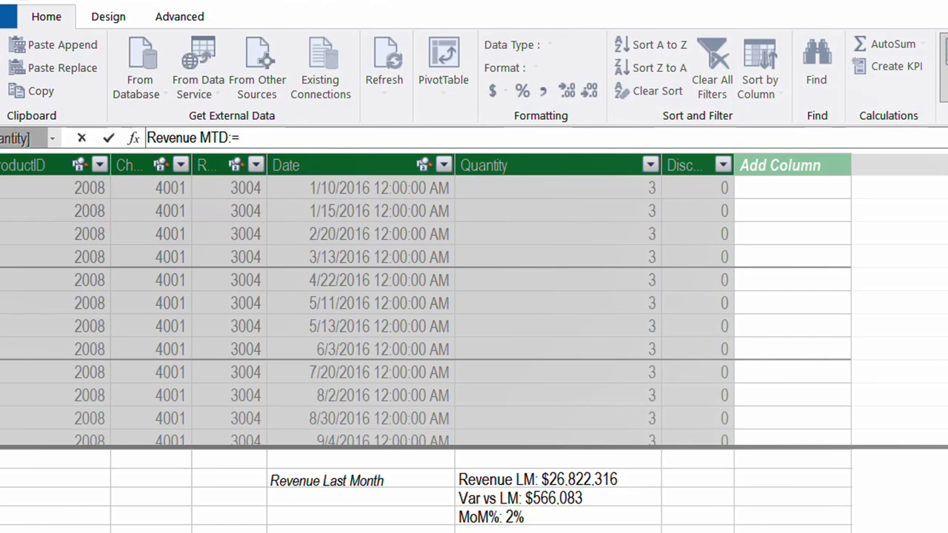
Complete Revenue MTD as CALCULATE([Revenue],DATESMTD('Calendar'[Date])) and commit it.
text(Calaul)
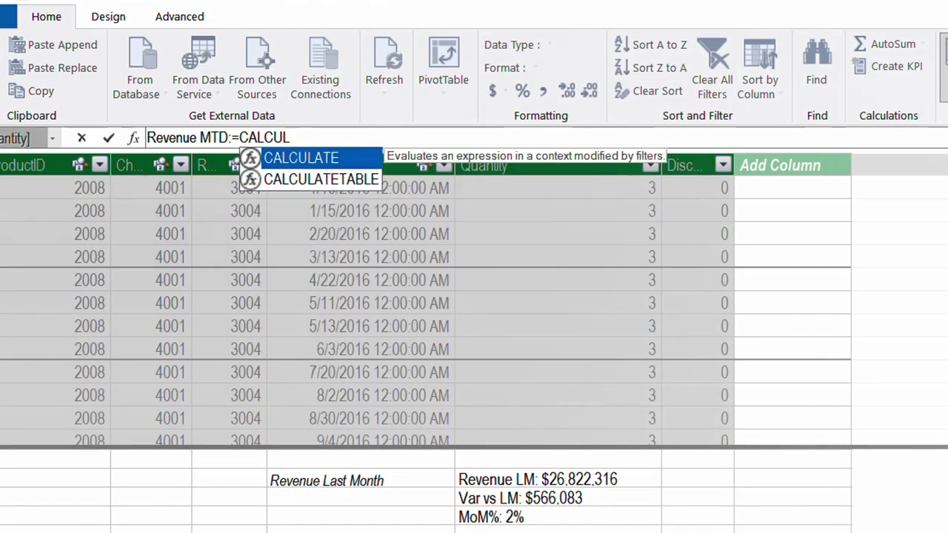
key(Tab)
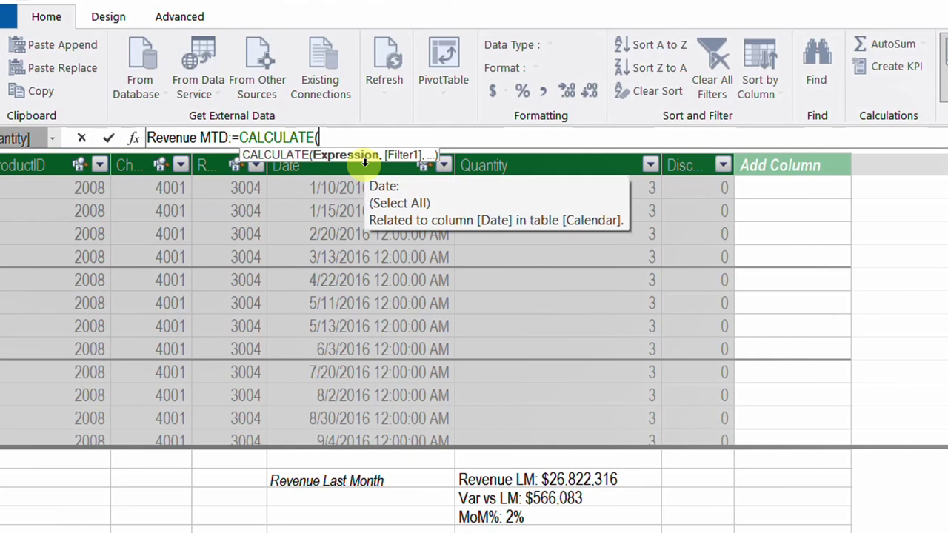
text([)
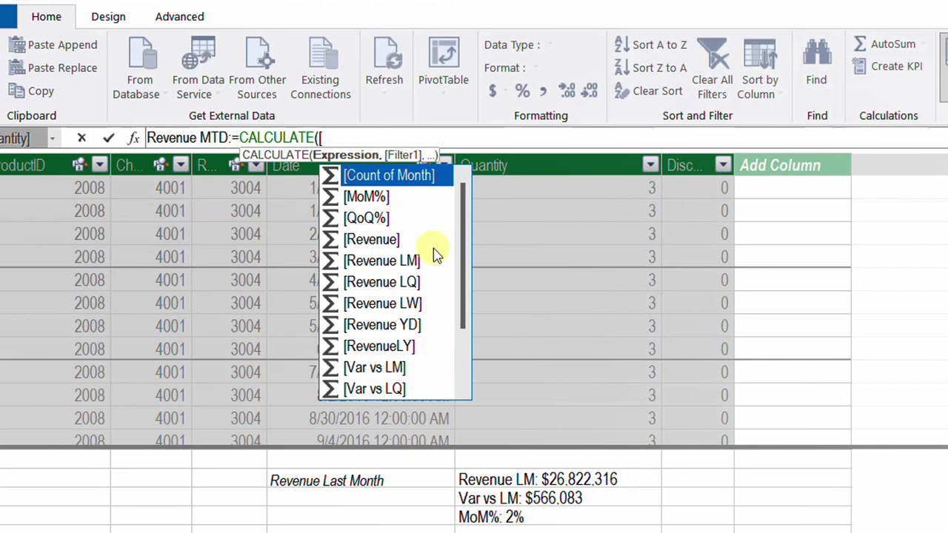
double_click(371, 240)
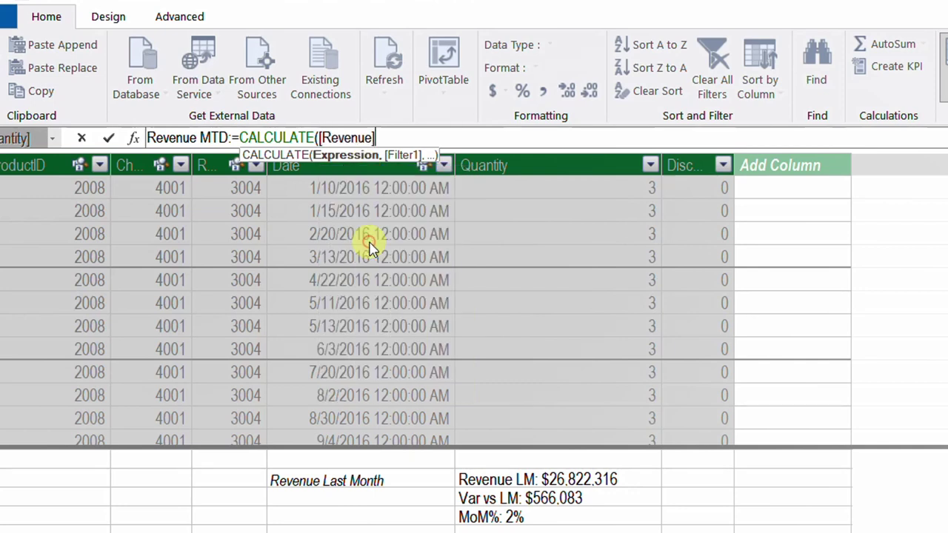
text(,)
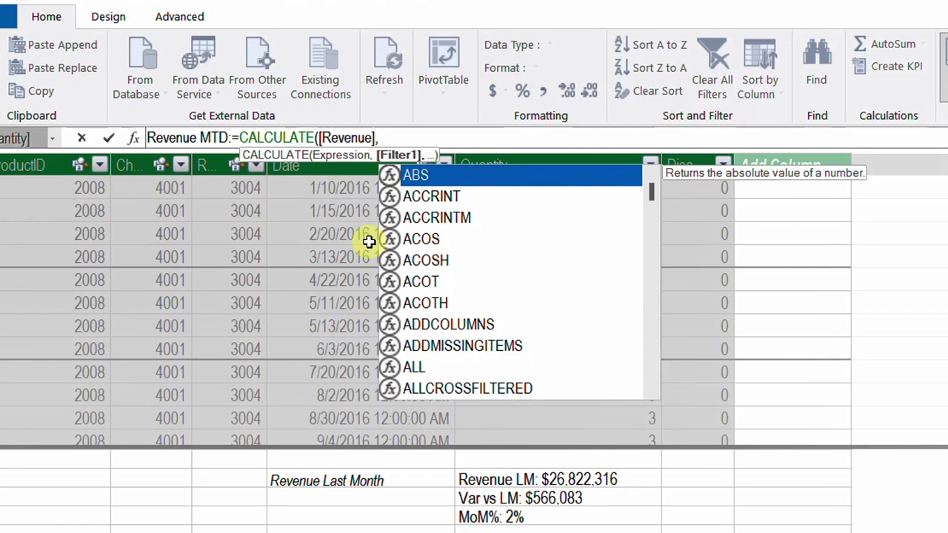
text(dates)
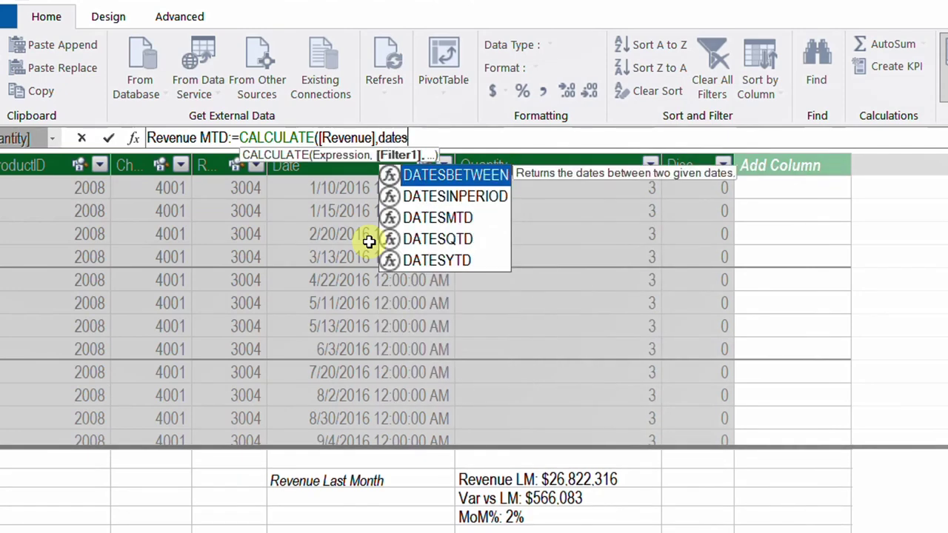
click(459, 218)
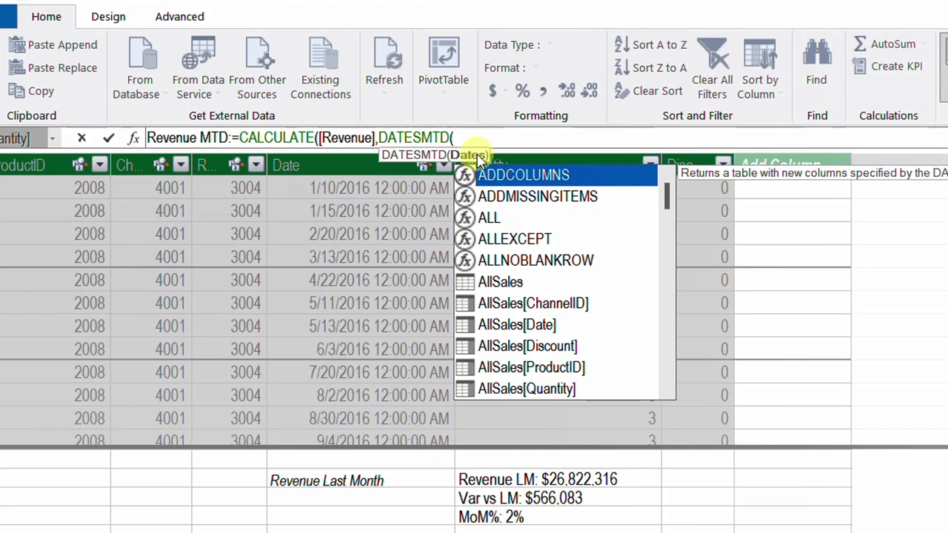
text(cal)
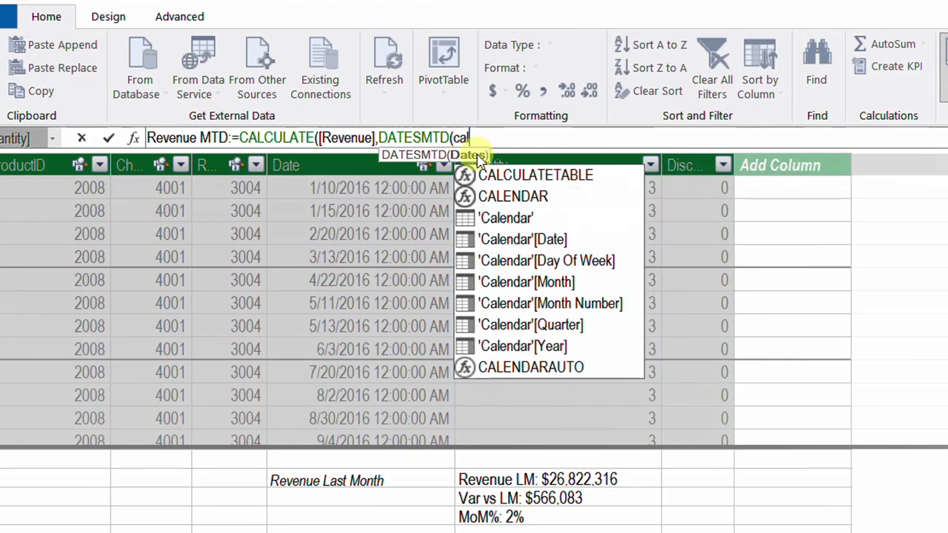
key(Down)
key(Down)
key(Down)
key(Down)
key(Tab)
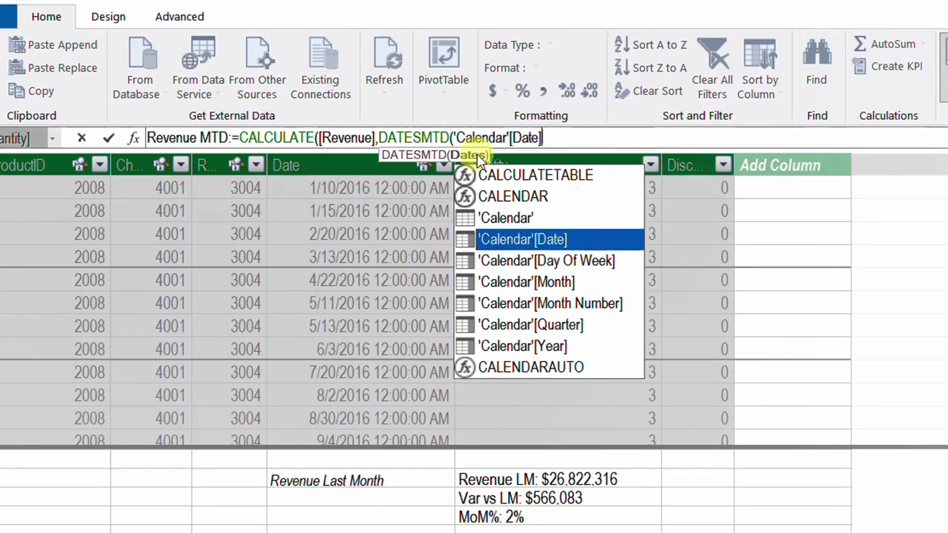
text())
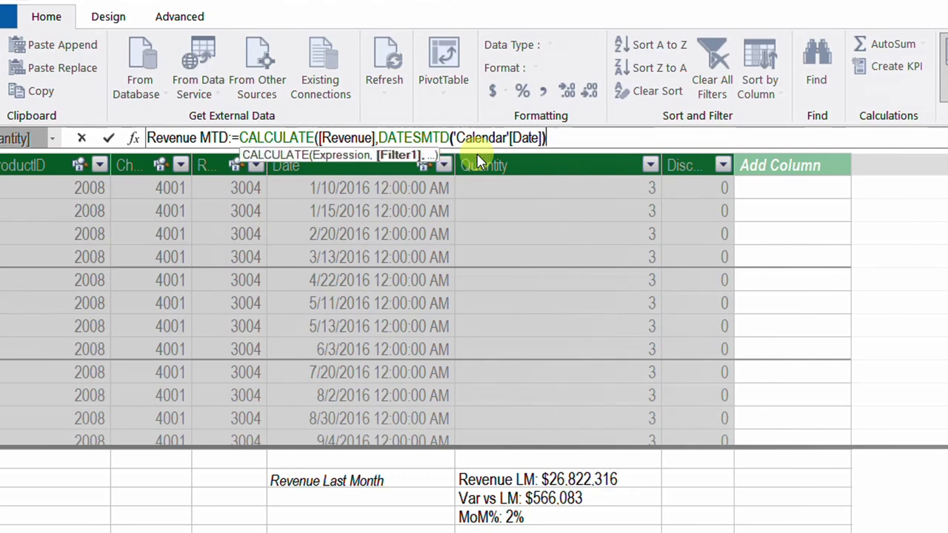
text())
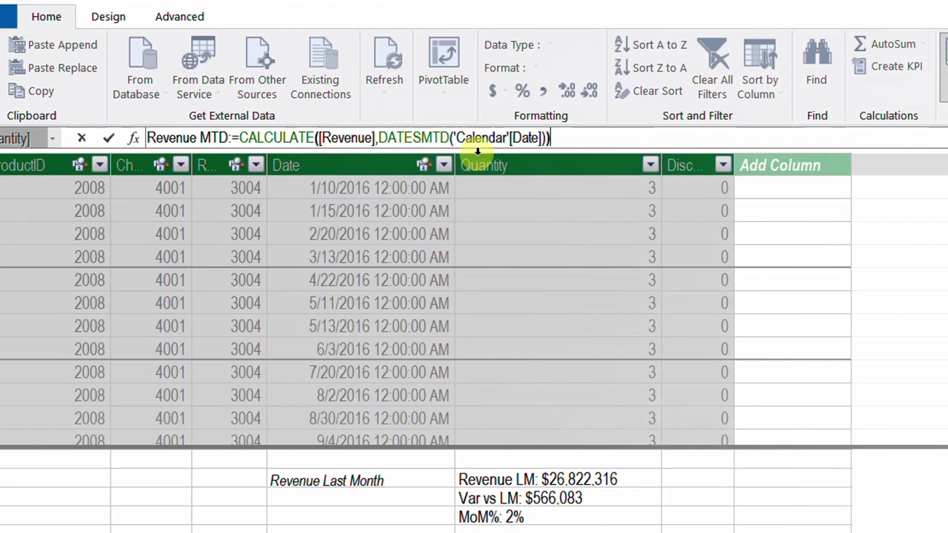
key(Return)
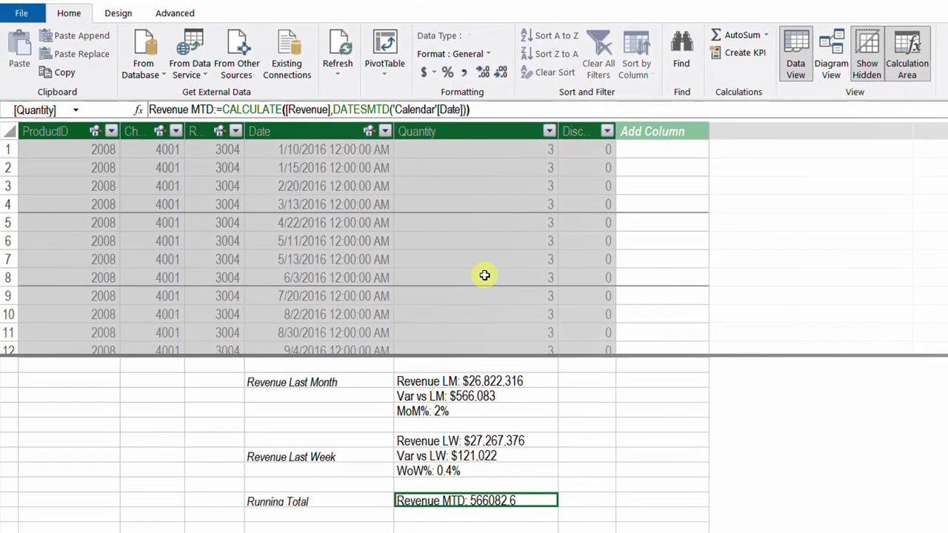
Format Revenue MTD as $ English (United States) currency.
click(432, 71)
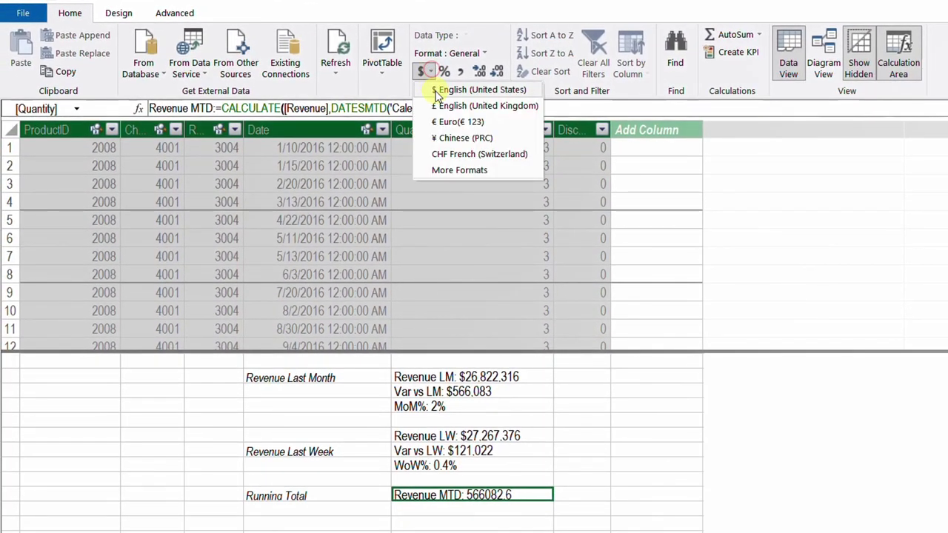
click(438, 93)
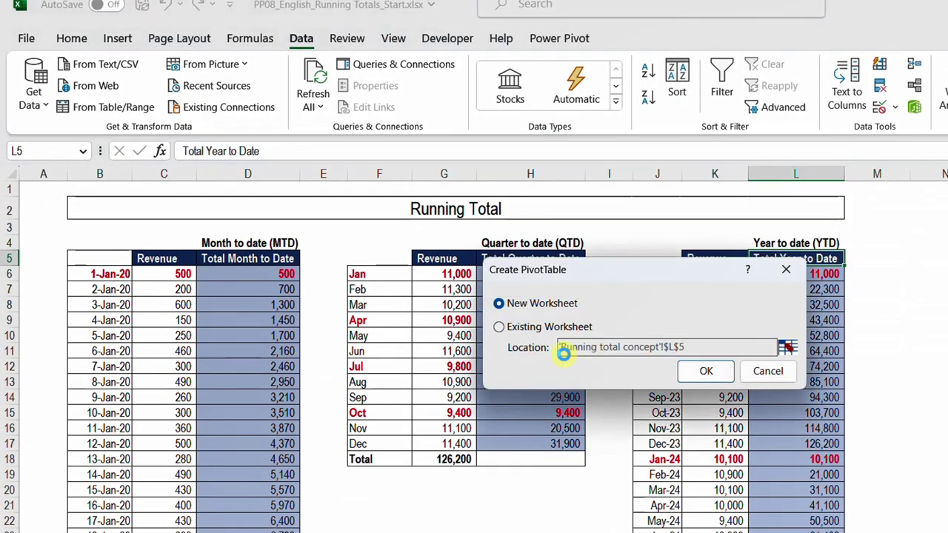
Create the PivotTable on a new worksheet, then move and enlarge the Fields pane.
click(706, 373)
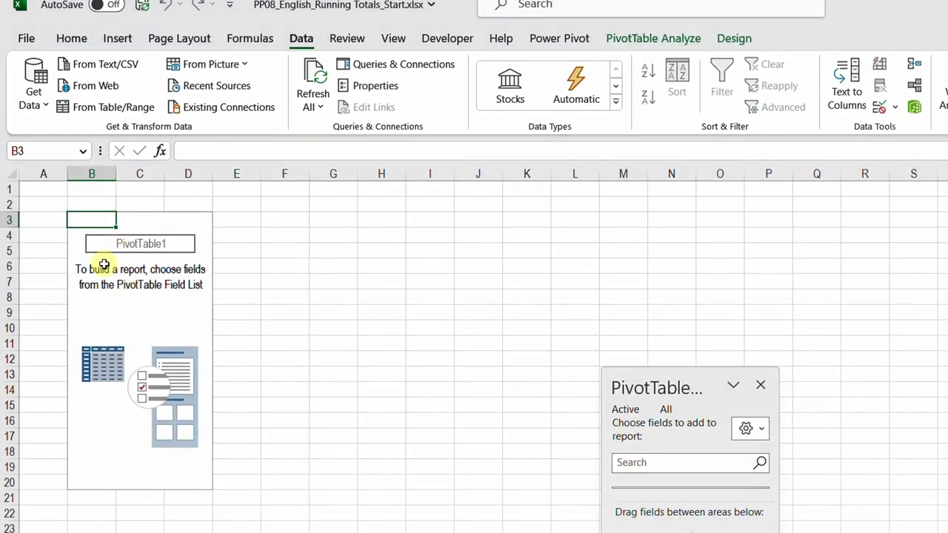
drag(656, 385, 438, 205)
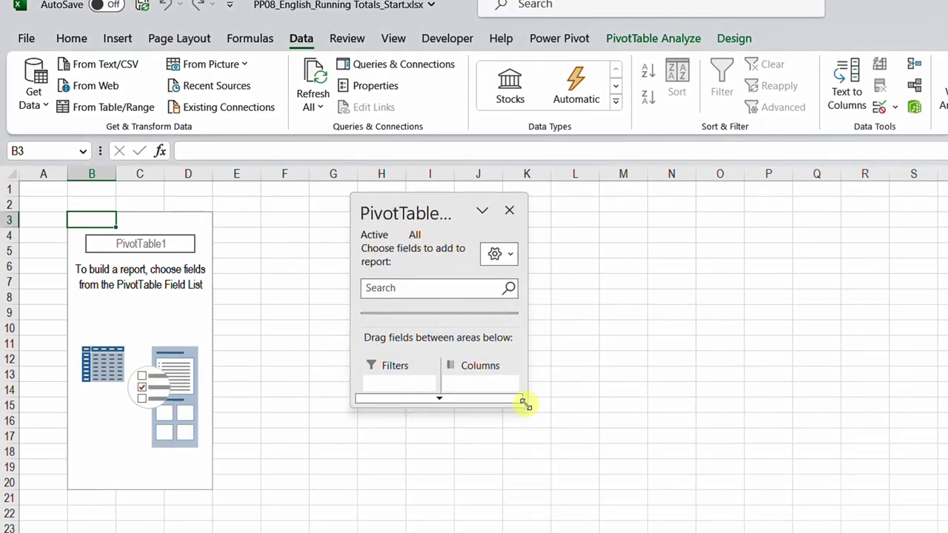
drag(525, 404, 689, 532)
Add Revenue and Revenue MTD from AllSales to the PivotTable values.
click(369, 330)
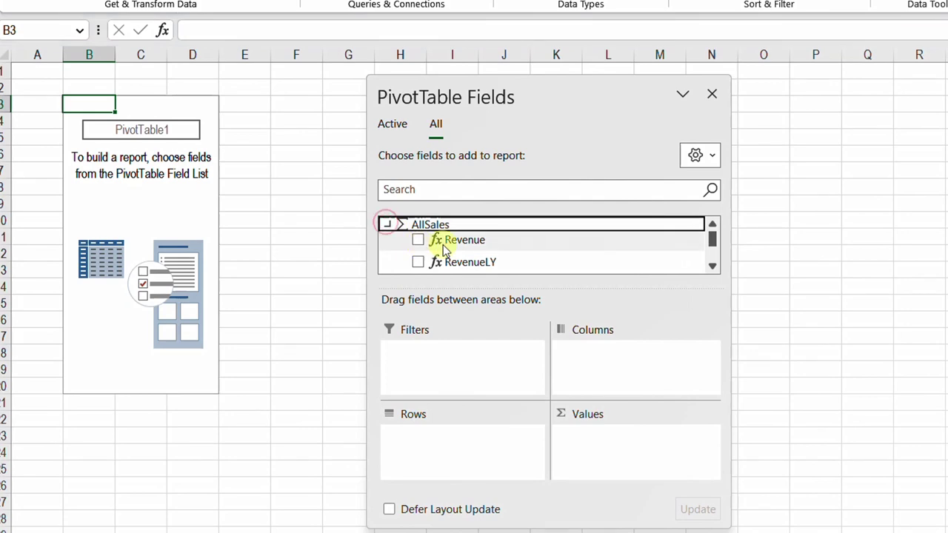
drag(444, 250, 636, 453)
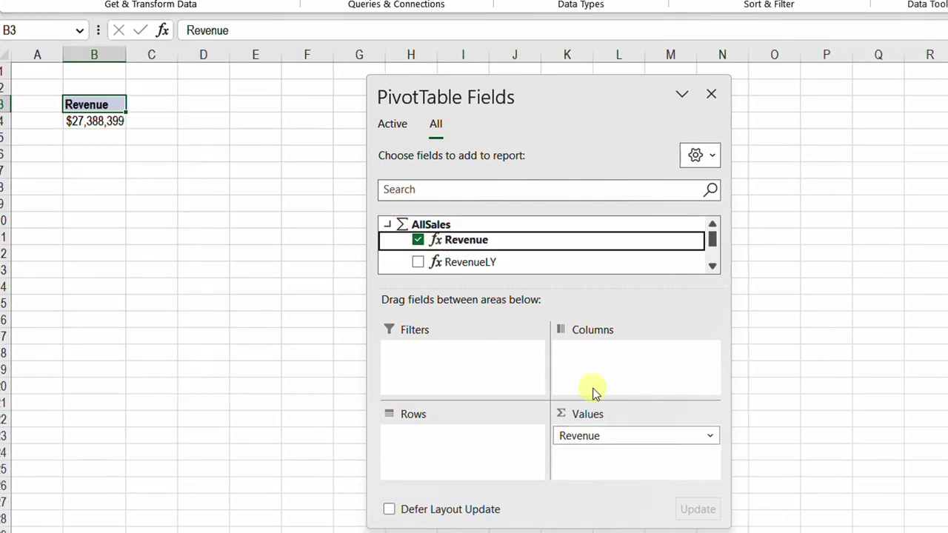
click(387, 222)
click(388, 223)
scroll(482, 237, down, 3)
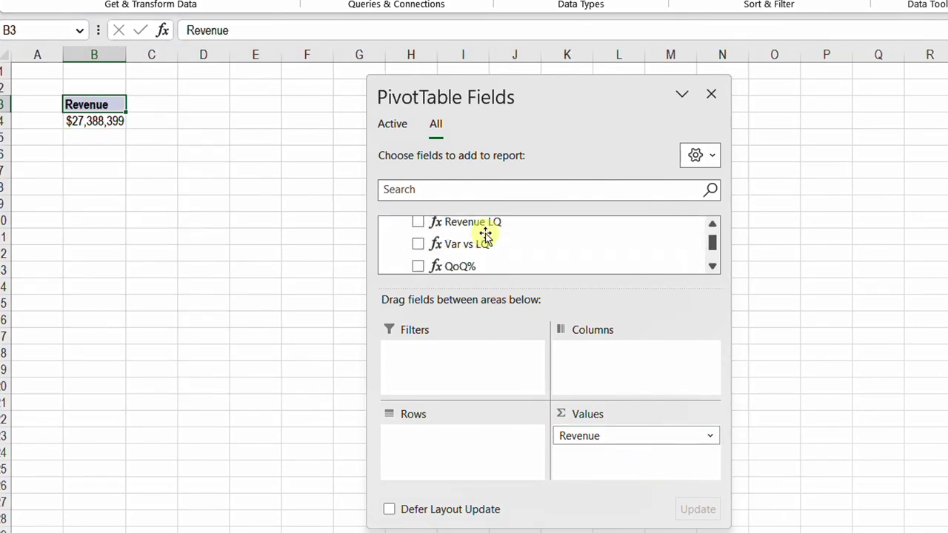
scroll(485, 236, down, 5)
scroll(485, 235, up, 2)
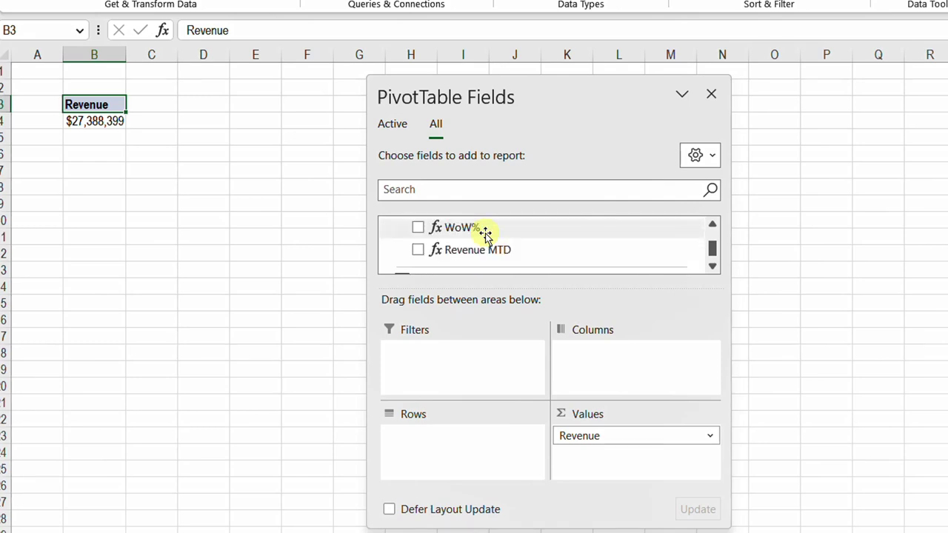
drag(455, 247, 646, 472)
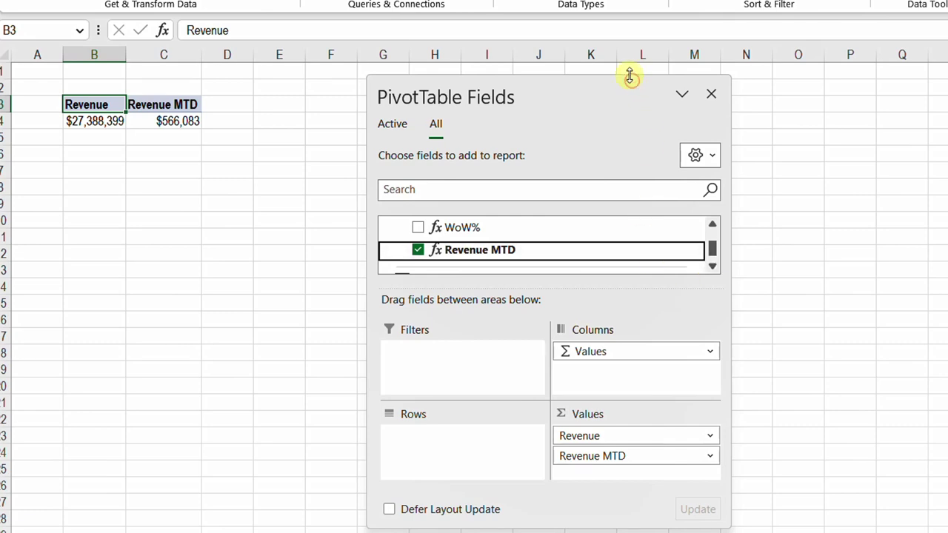
drag(629, 76, 630, 0)
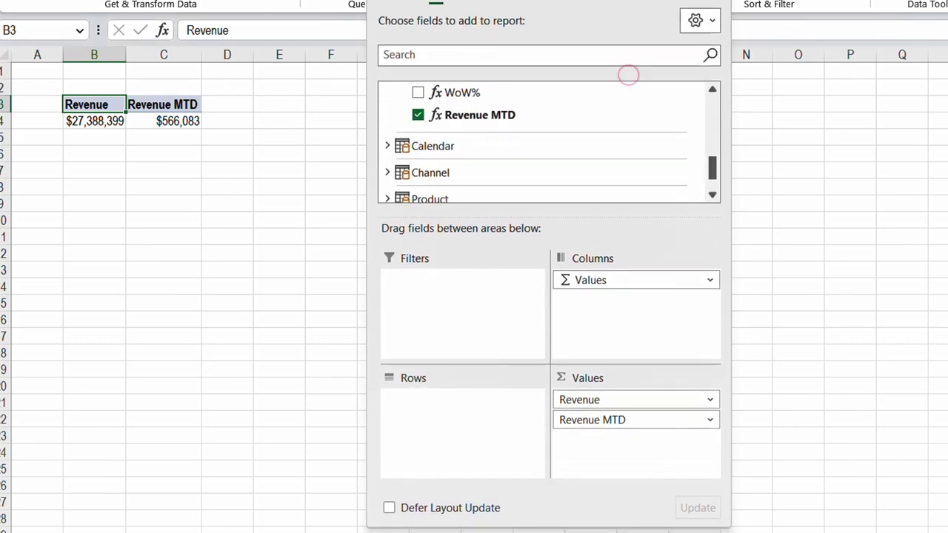
Put Month and Date on the pivot rows and Year in the report filter.
click(391, 142)
click(406, 180)
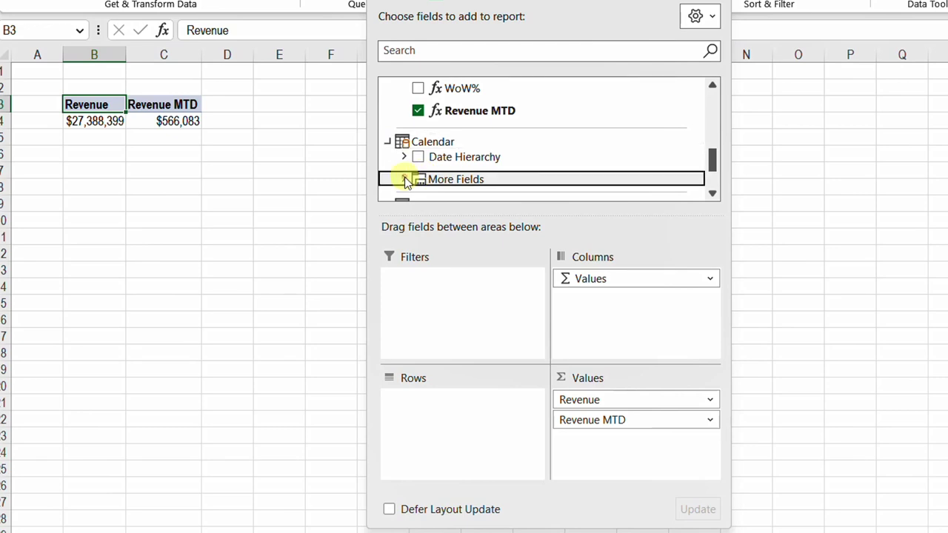
click(406, 180)
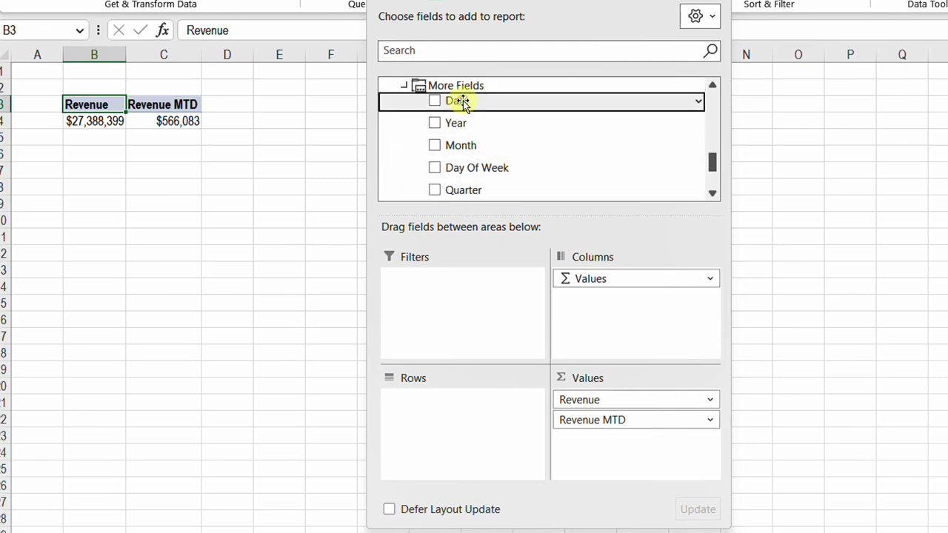
drag(462, 101, 518, 413)
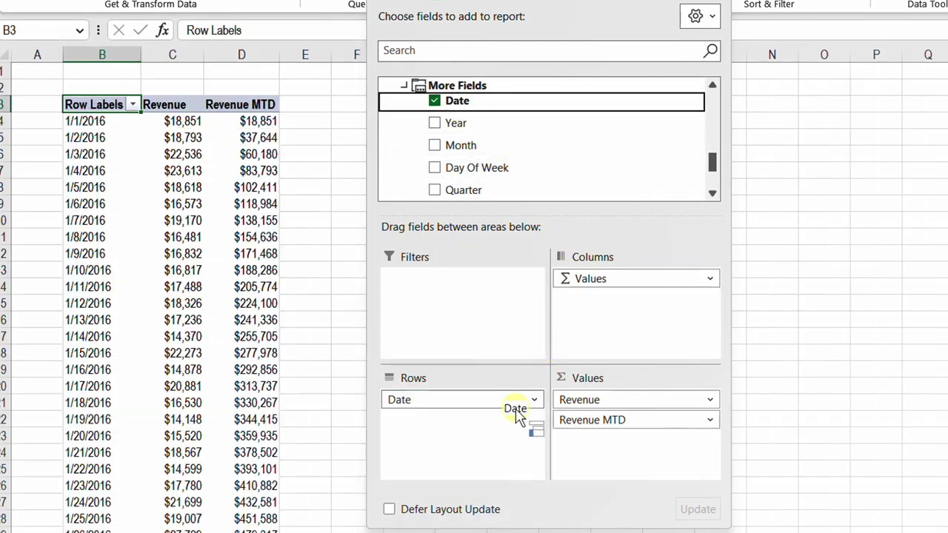
drag(471, 148, 492, 400)
drag(472, 94, 484, 300)
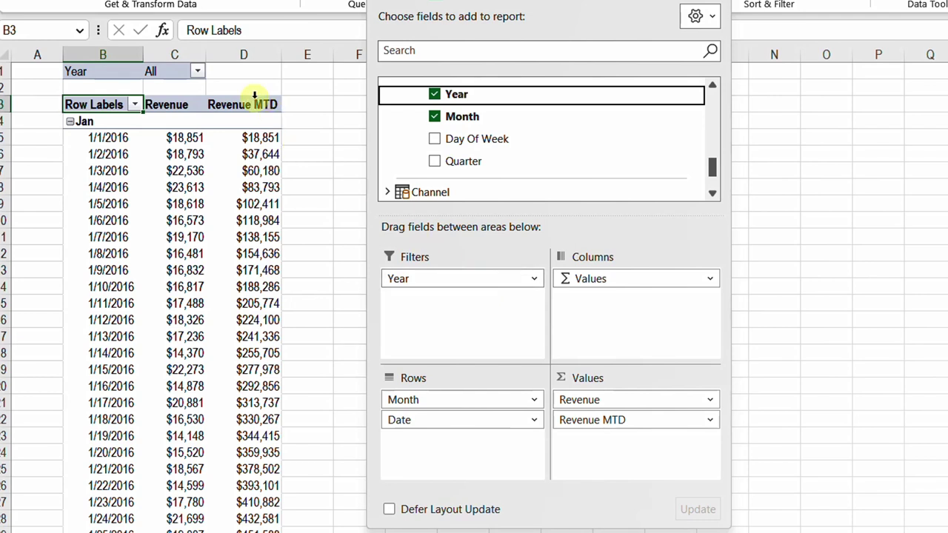
Filter the pivot to Year 2016 and keep only the Jan and Feb months.
click(199, 71)
click(6, 114)
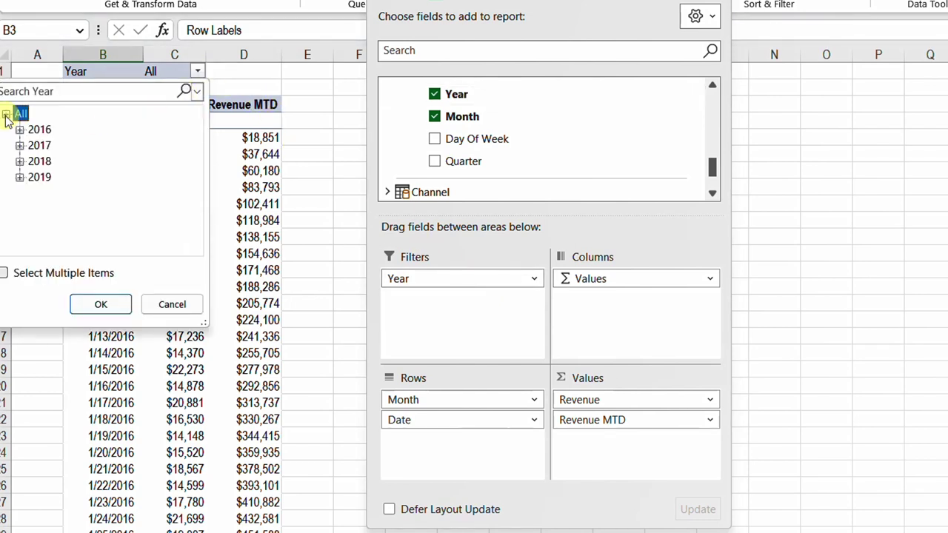
click(37, 130)
click(102, 305)
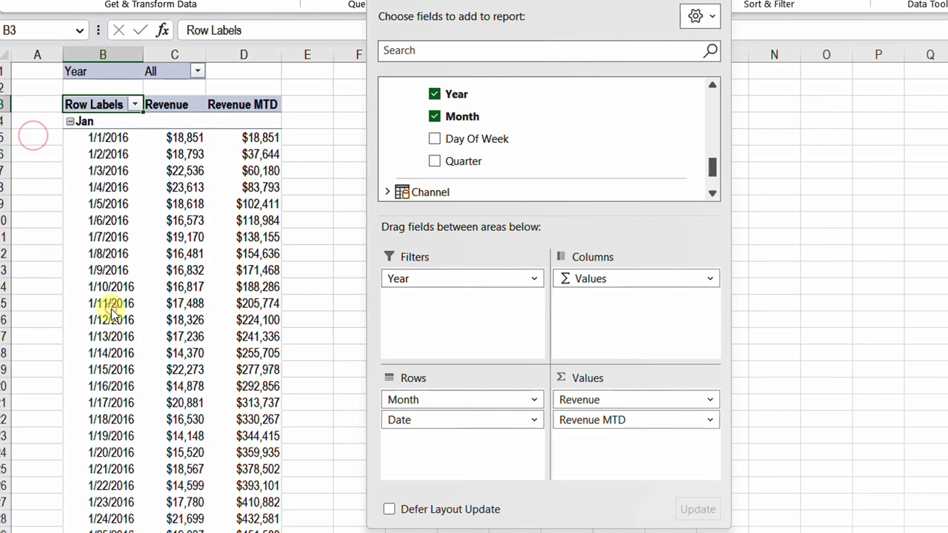
click(134, 104)
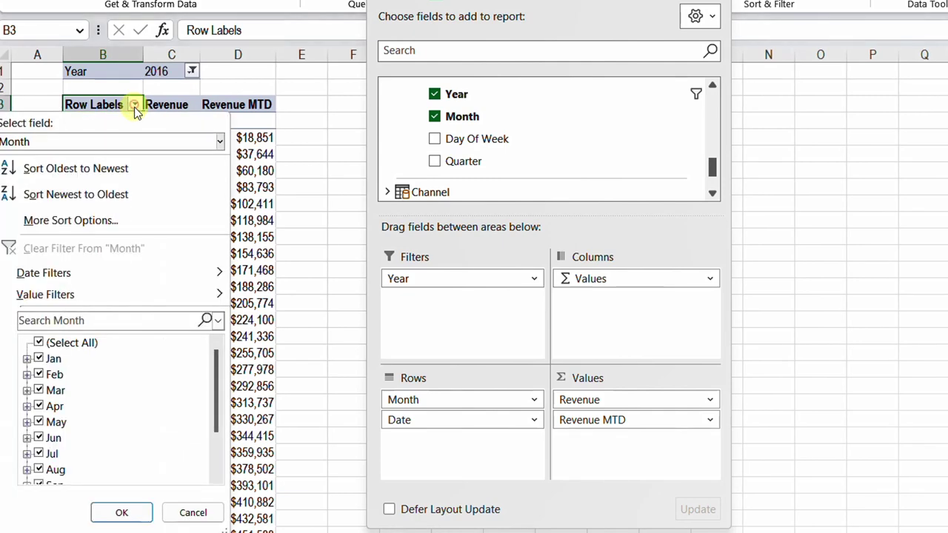
click(38, 343)
click(38, 359)
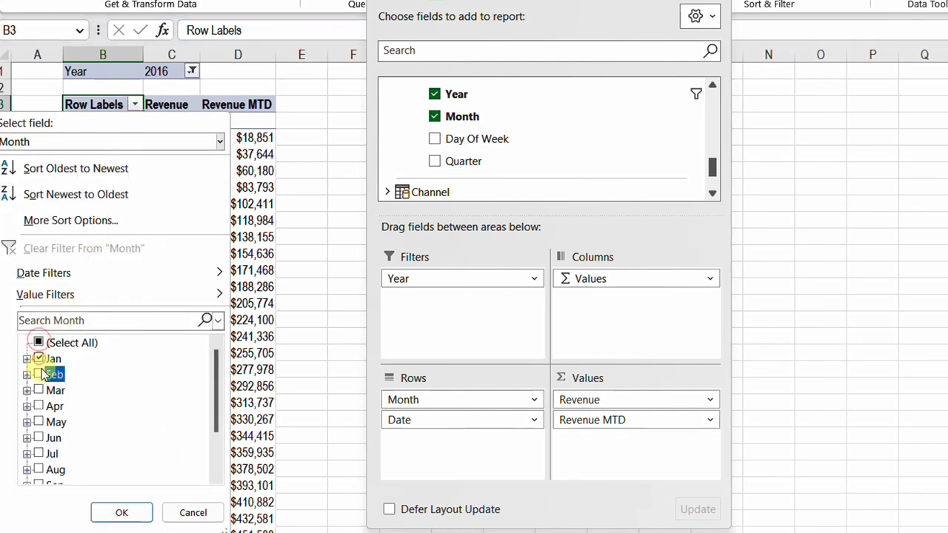
click(121, 512)
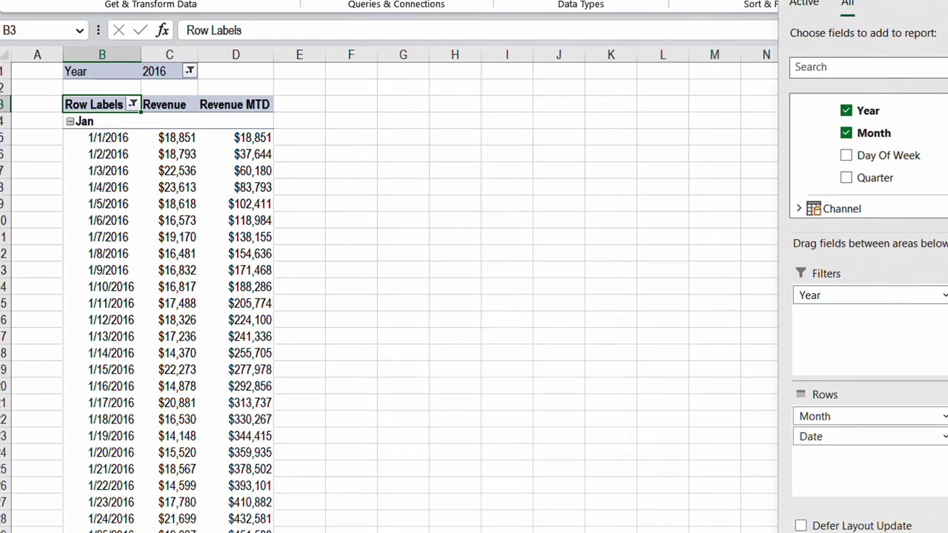
scroll(337, 321, down, 6)
scroll(334, 322, down, 5)
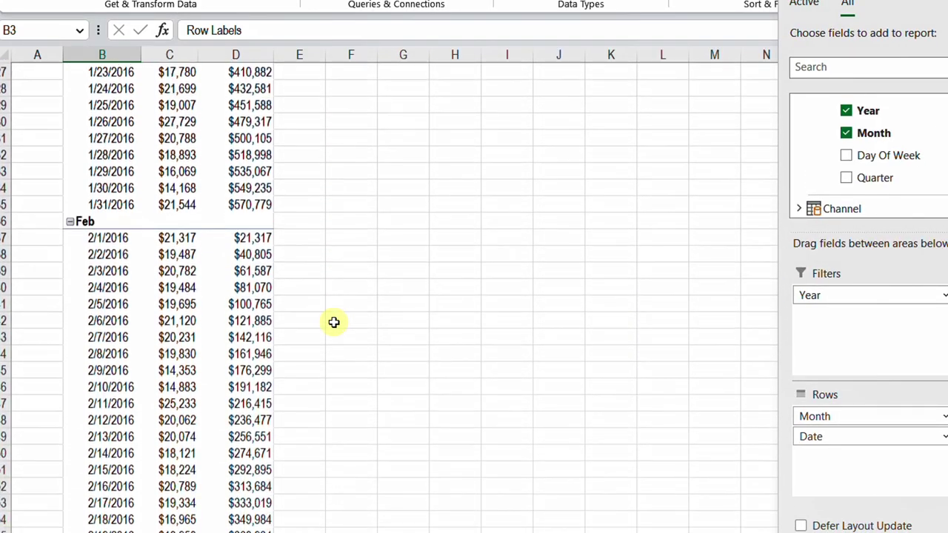
scroll(334, 322, up, 11)
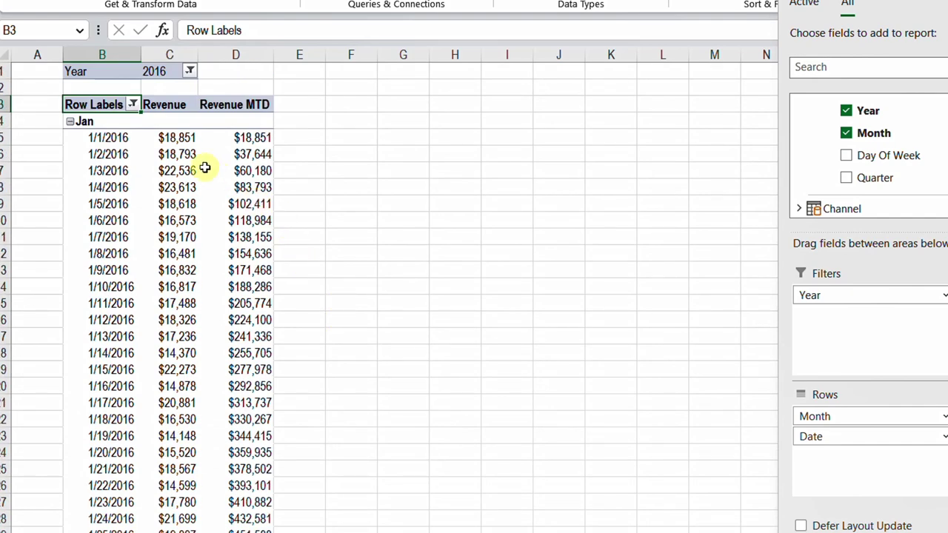
click(178, 141)
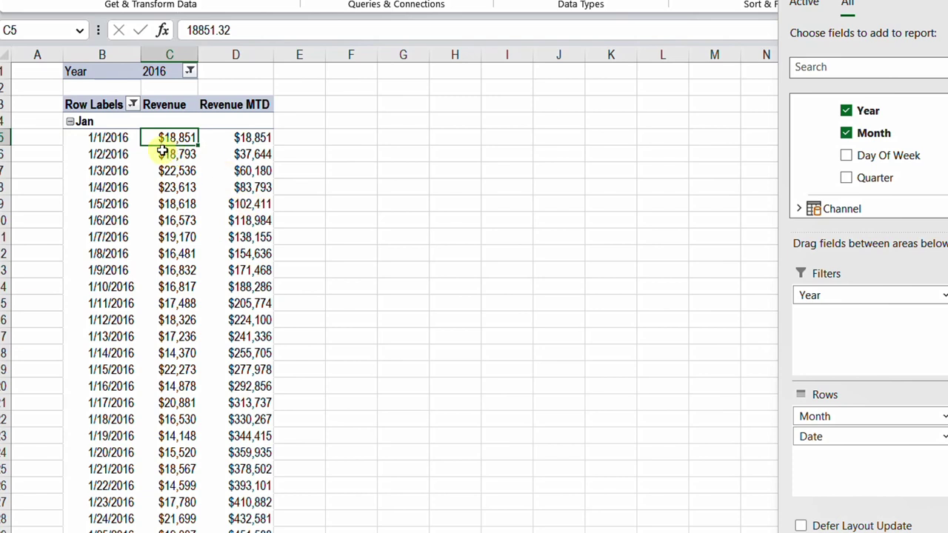
click(254, 141)
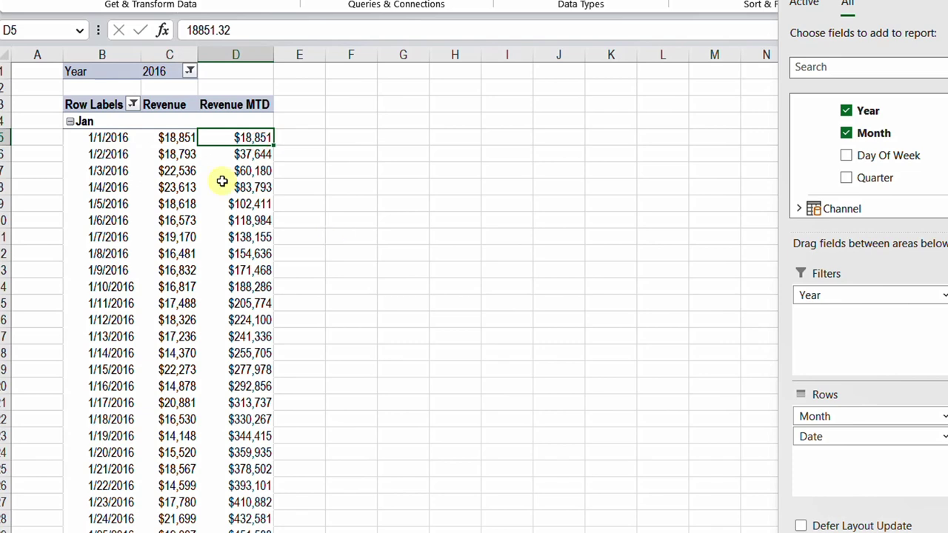
click(177, 153)
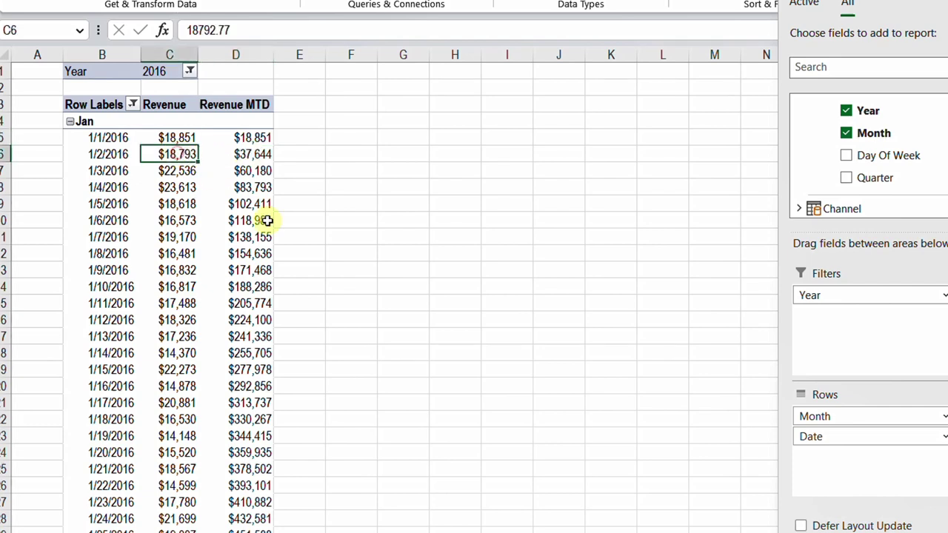
click(258, 154)
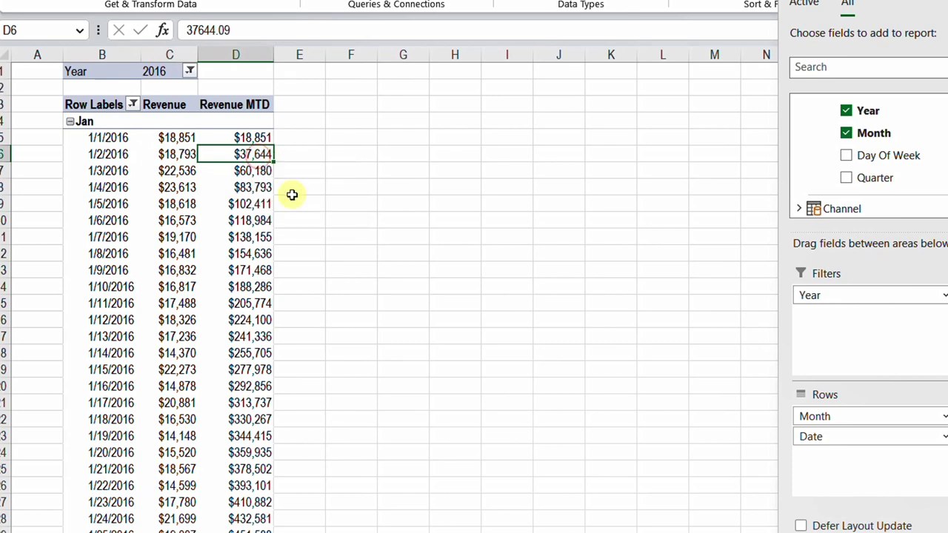
drag(185, 141, 185, 152)
click(258, 171)
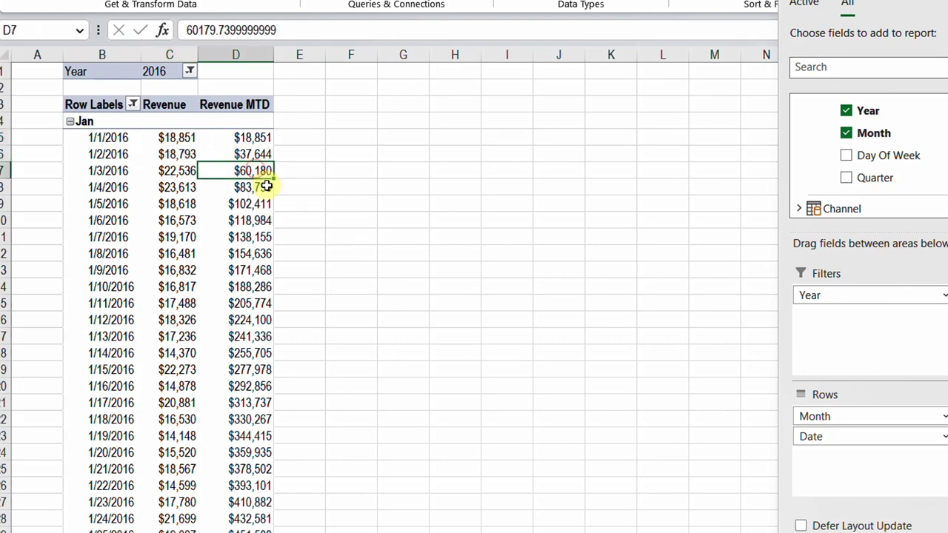
drag(182, 138, 177, 170)
scroll(180, 237, down, 5)
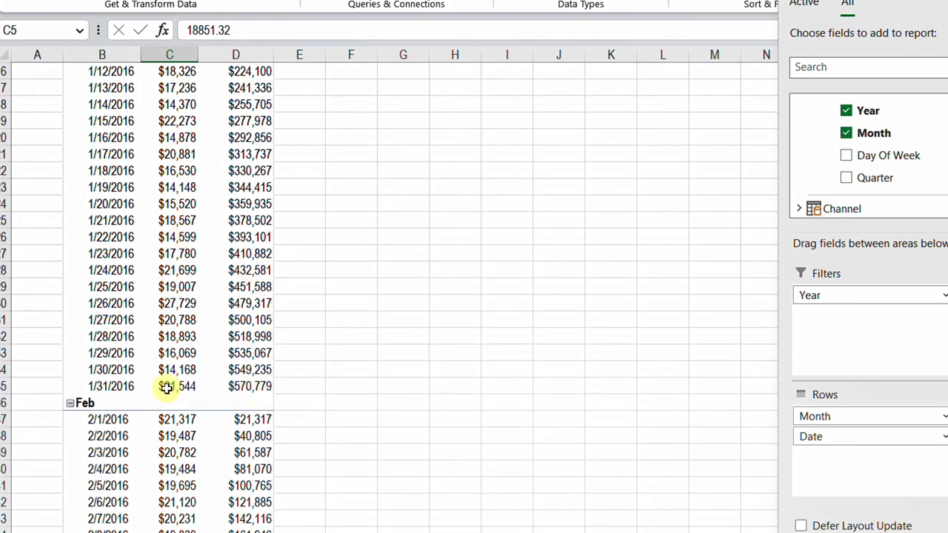
click(239, 386)
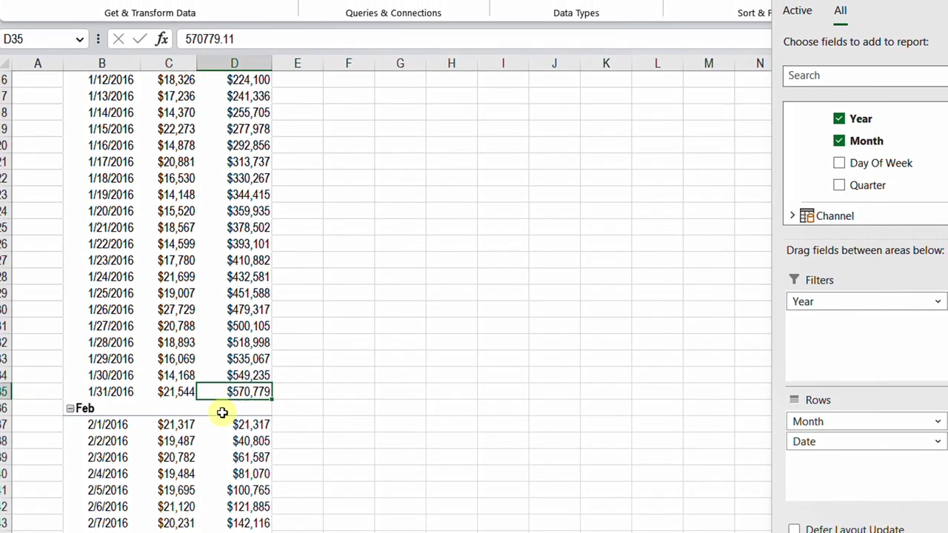
click(177, 386)
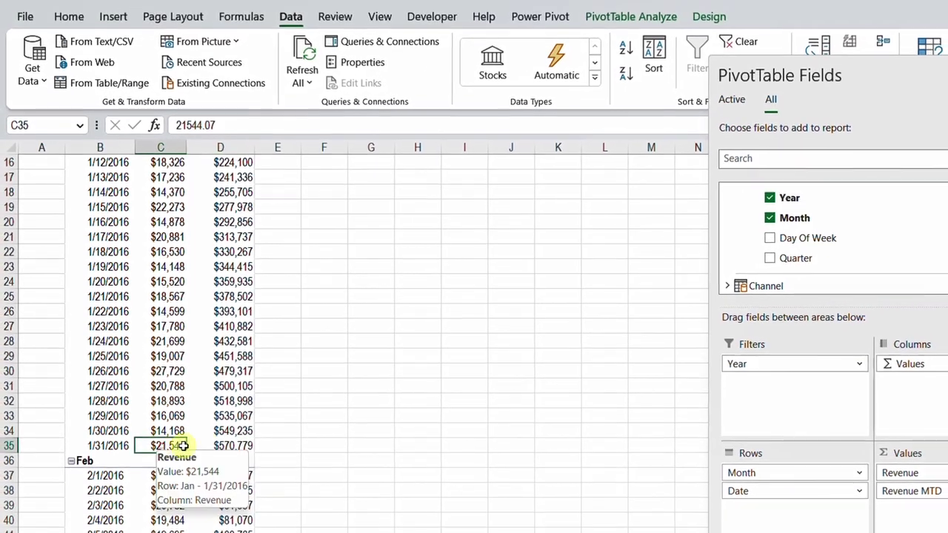
Show all subtotals at the bottom of each month group in the PivotTable.
click(706, 20)
click(38, 63)
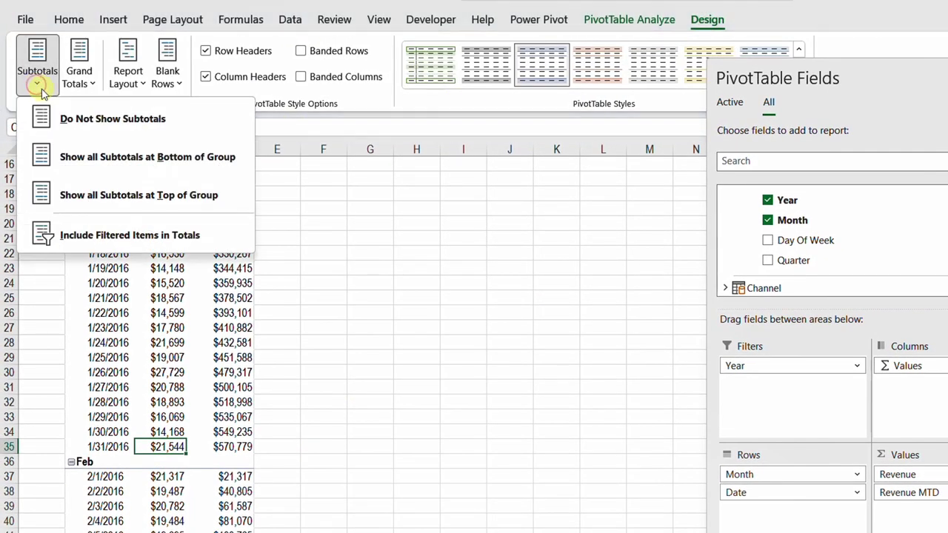
click(145, 157)
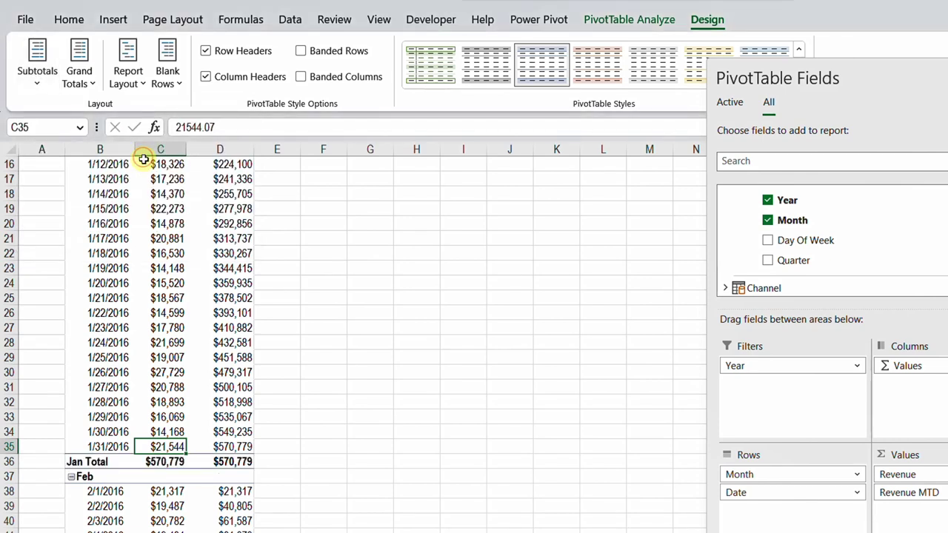
Compare Jan Total $570,779 with the 1/31/2016 running total and confirm it restarts on 2/1/2016.
click(174, 466)
click(245, 447)
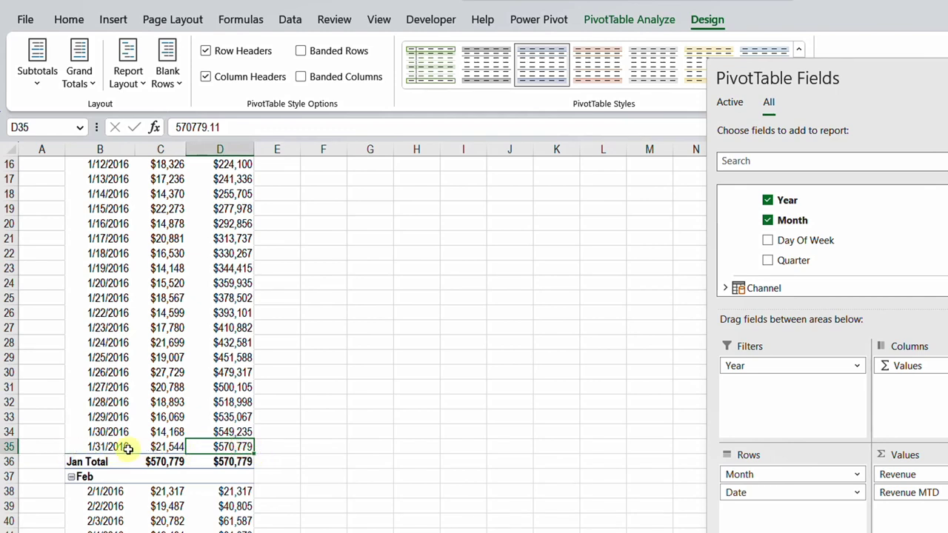
scroll(139, 446, down, 3)
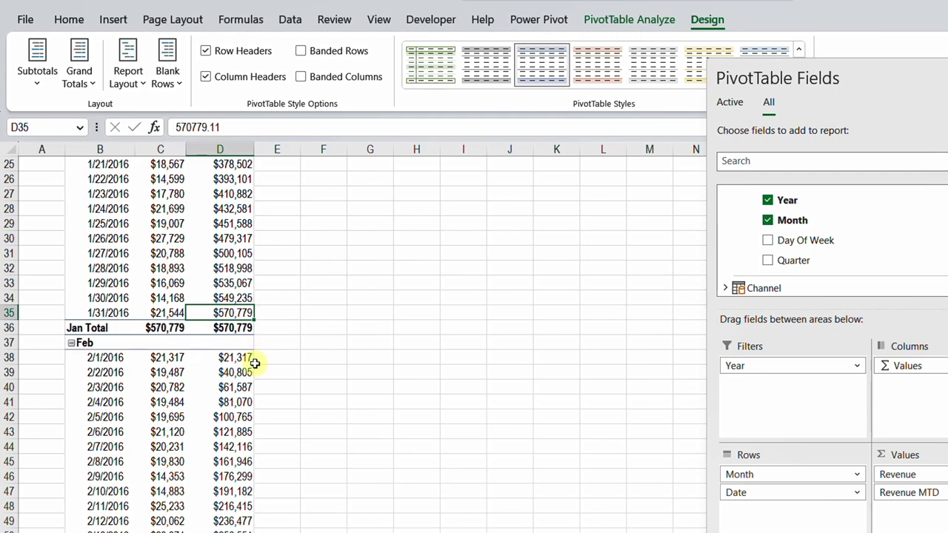
click(167, 359)
click(233, 359)
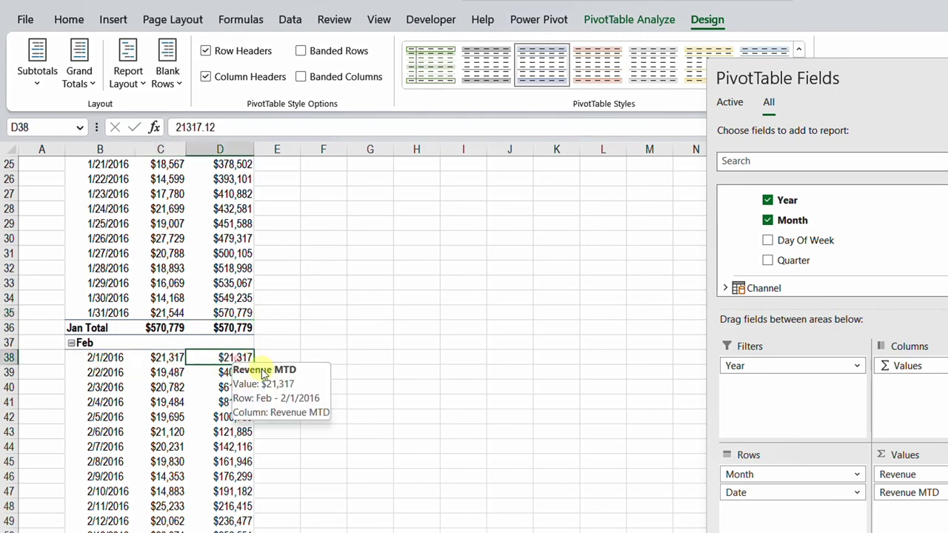
click(167, 358)
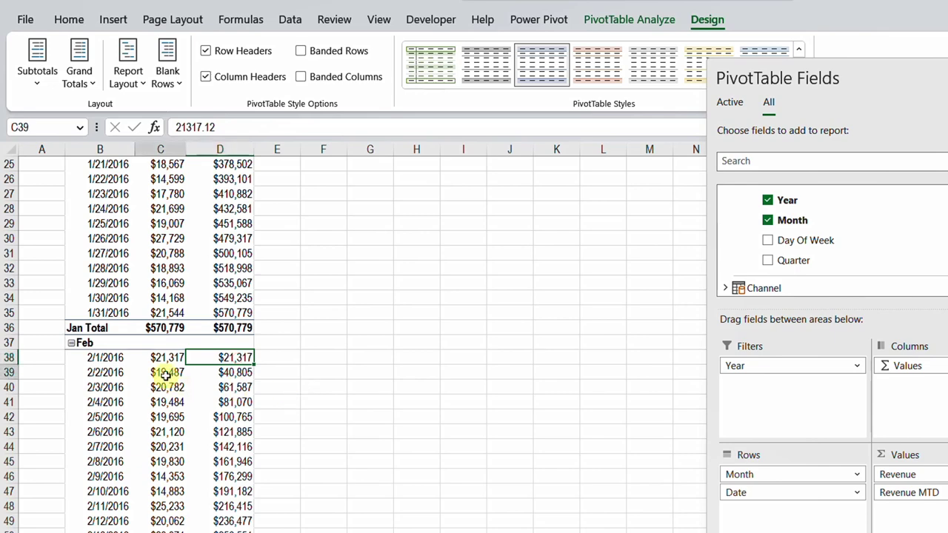
click(166, 372)
click(237, 373)
scroll(241, 372, down, 2)
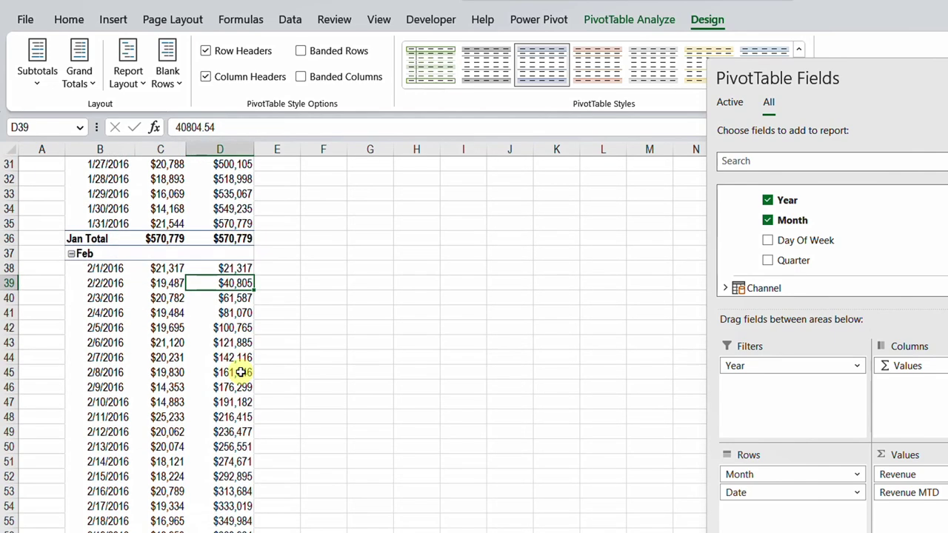
scroll(241, 373, down, 5)
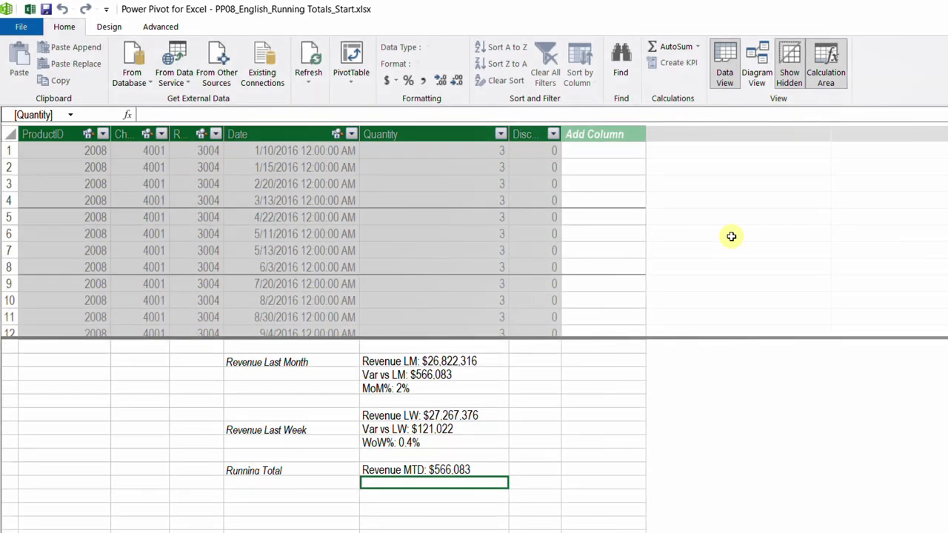
Enter Revenue QTD:=CALCULATE([Revenue],DATESQTD('Calendar'[Date])) and commit the measure.
text(Revenue QTD:)
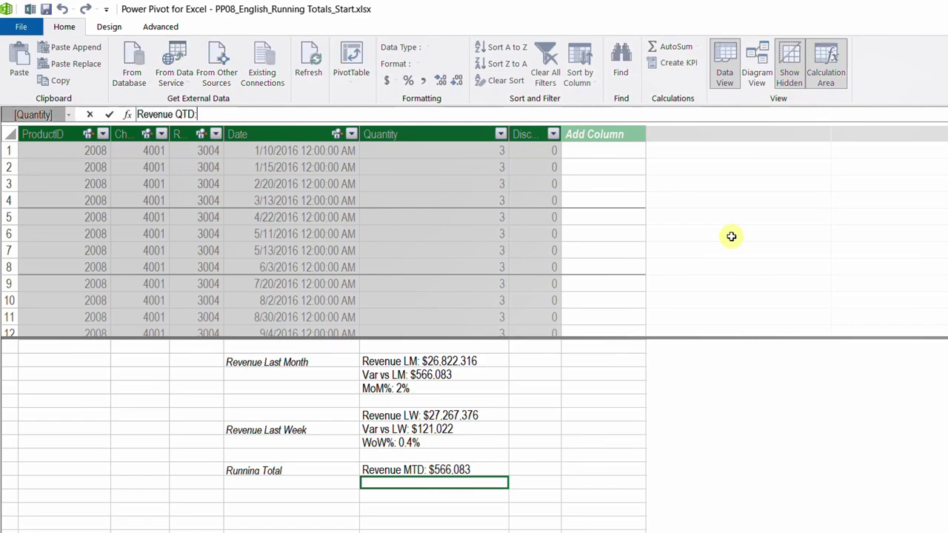
text(=)
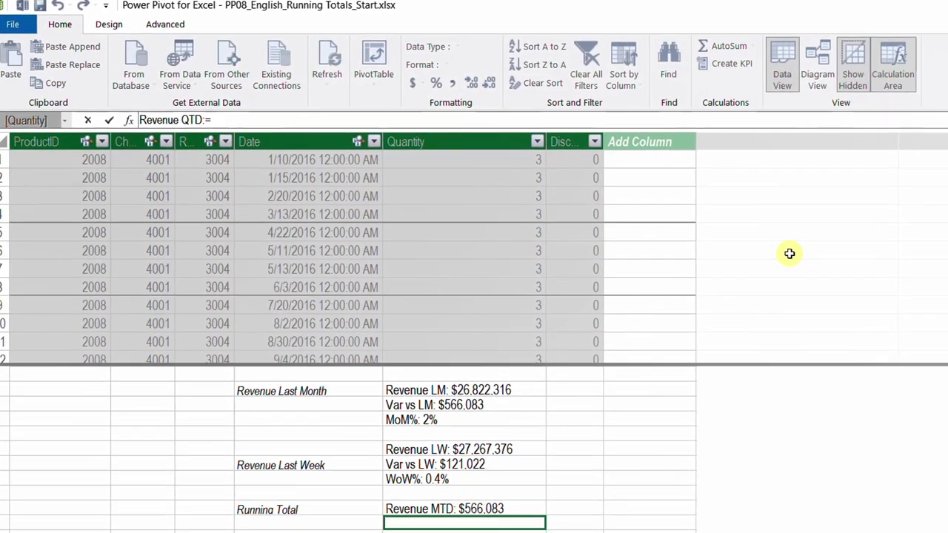
text(cal)
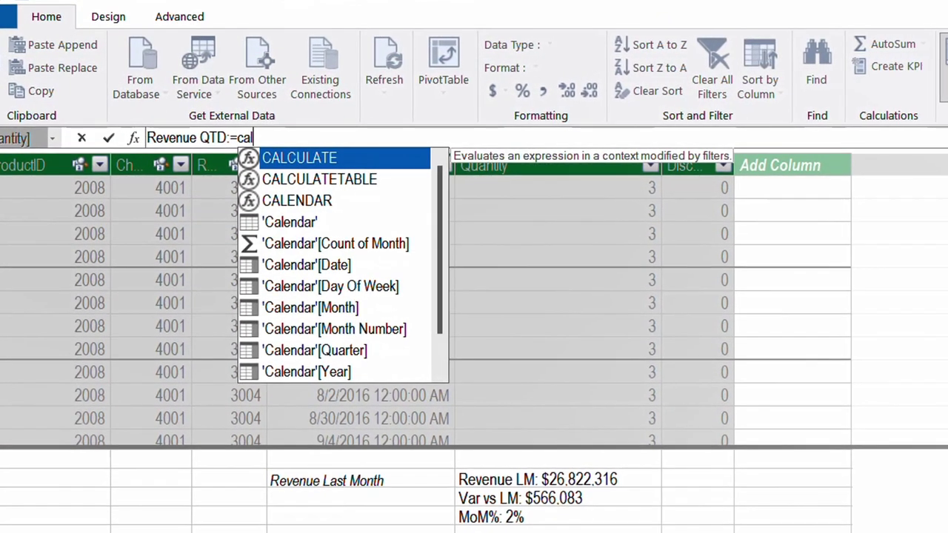
key(Tab)
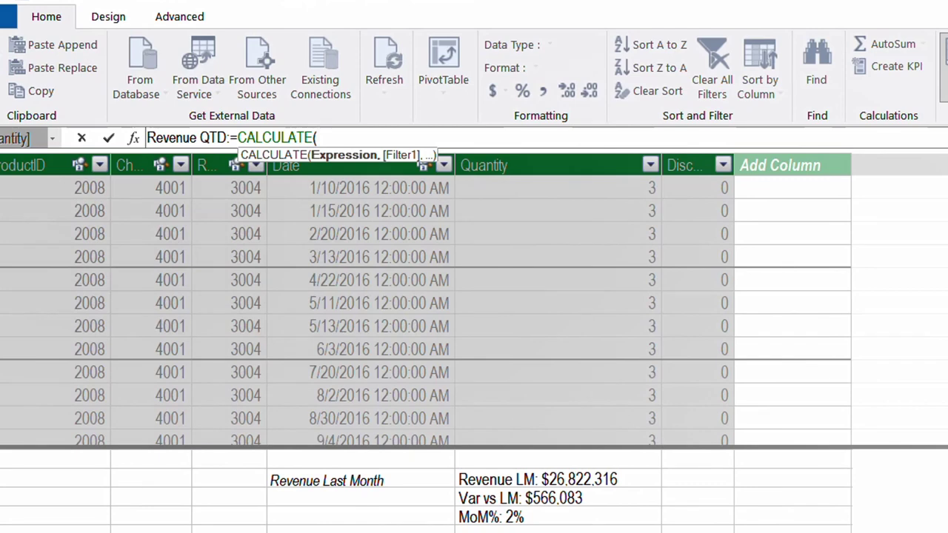
text([)
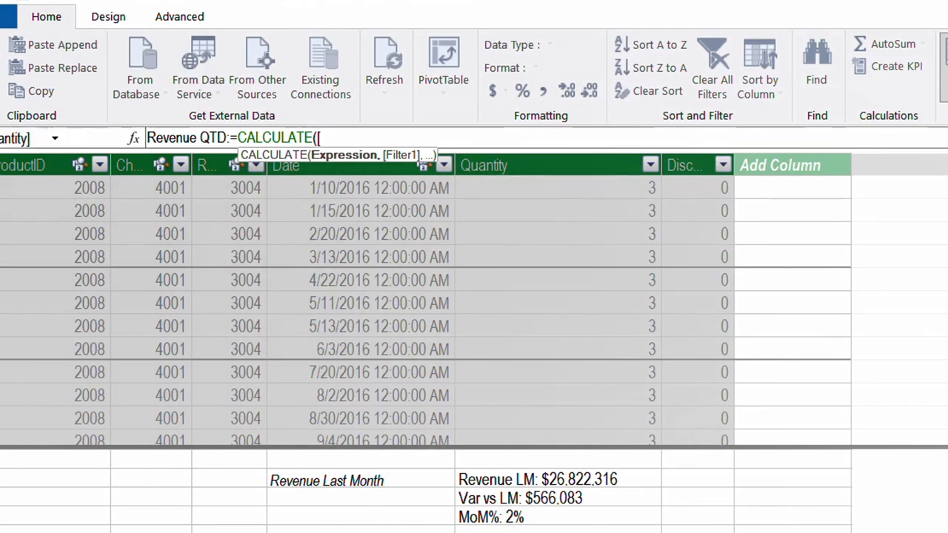
key(Down)
key(Down)
key(Down)
key(Tab)
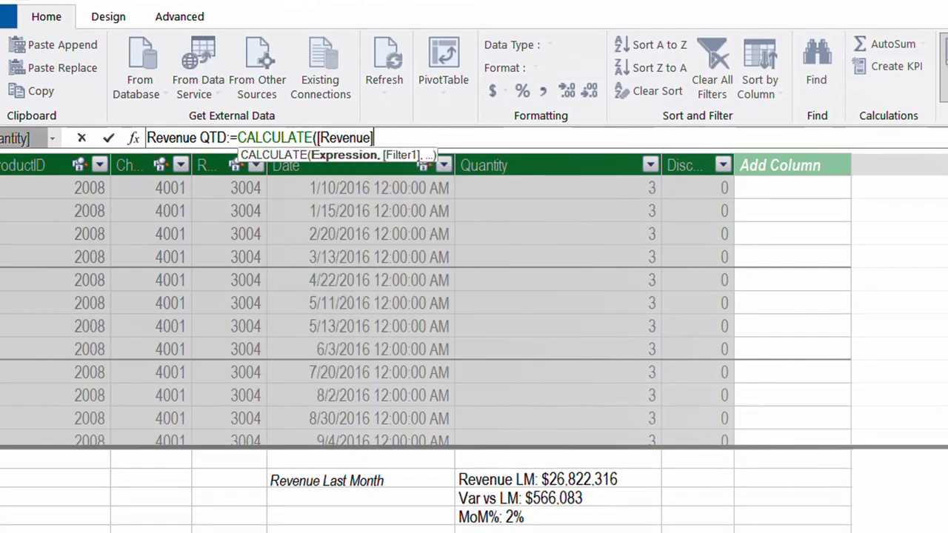
text(,)
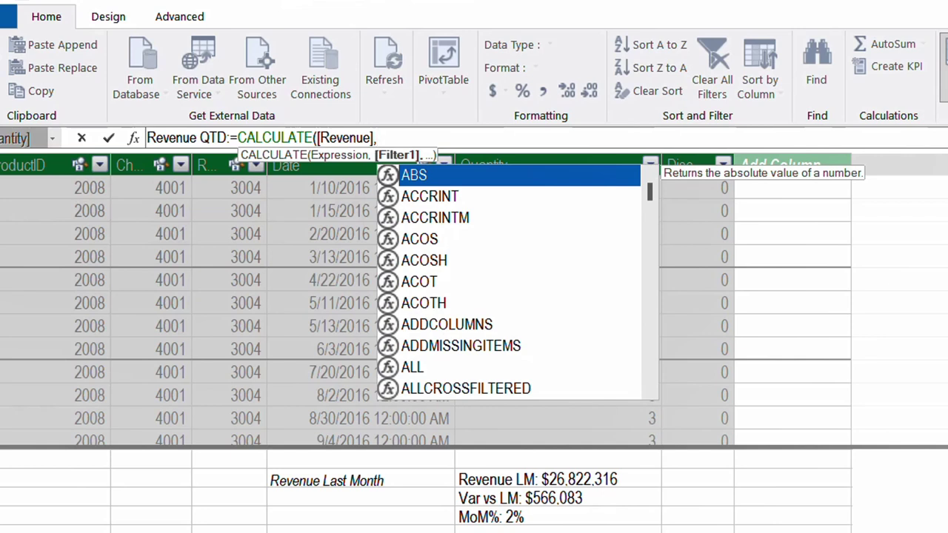
text(DATESQTD()
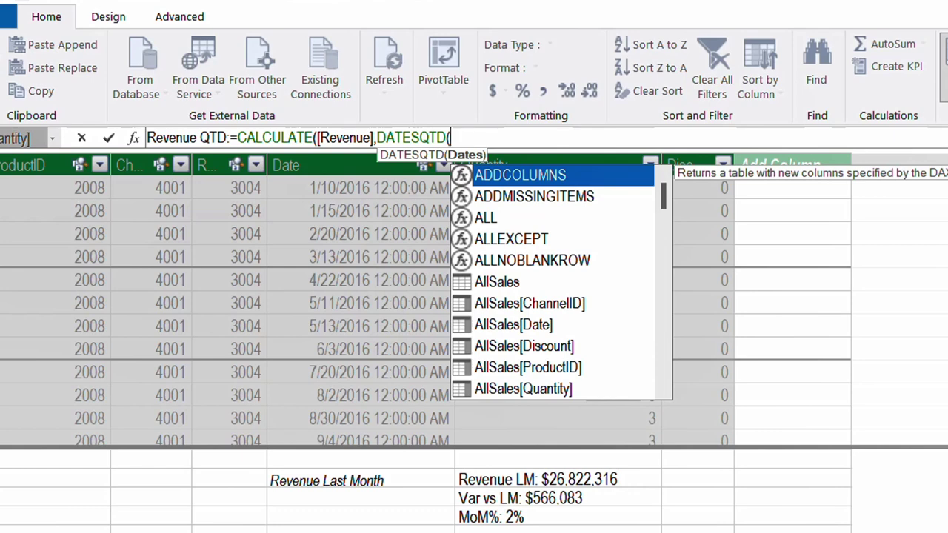
text('cal)
key(Down)
key(Down)
key(Down)
key(Tab)
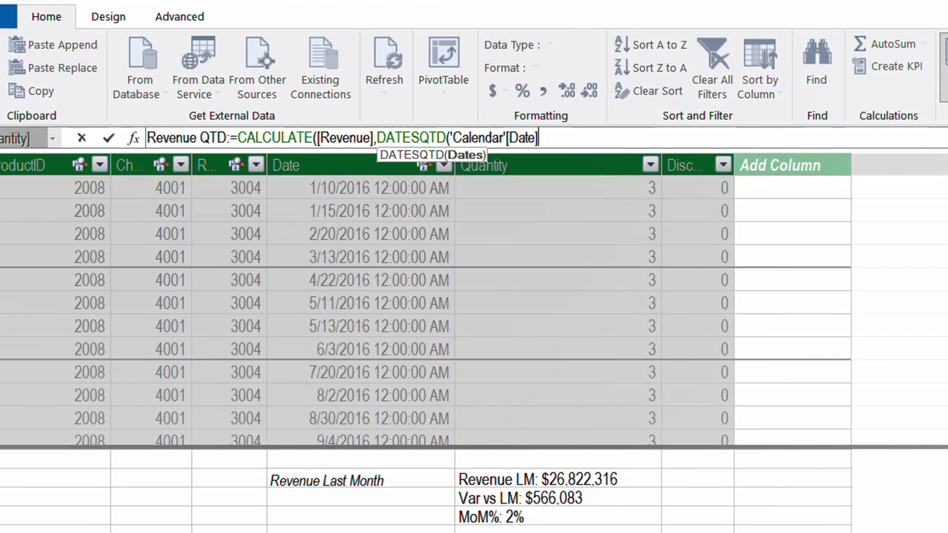
text())
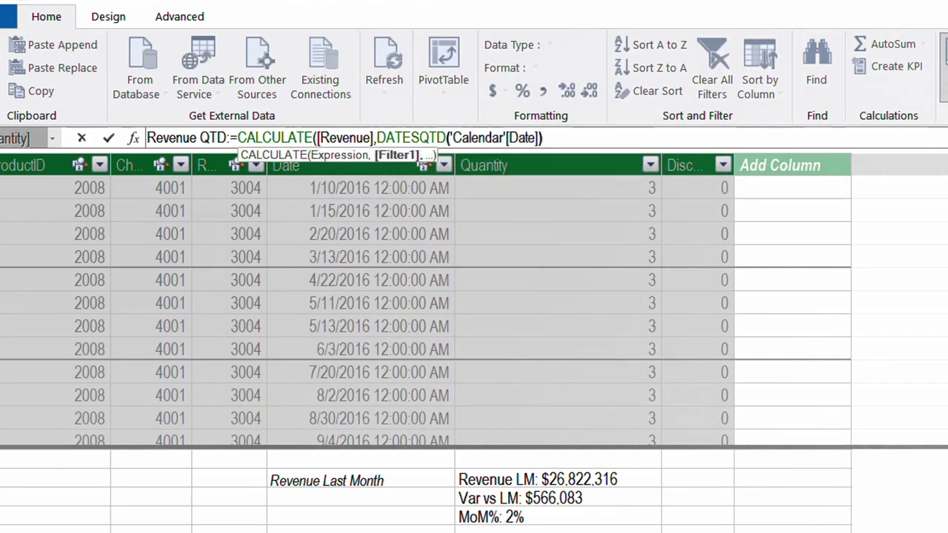
text())
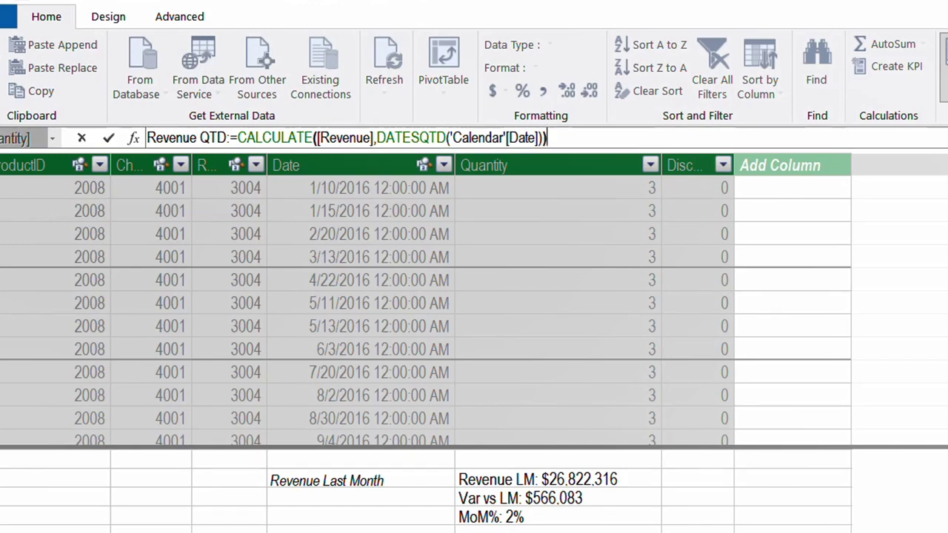
key(Return)
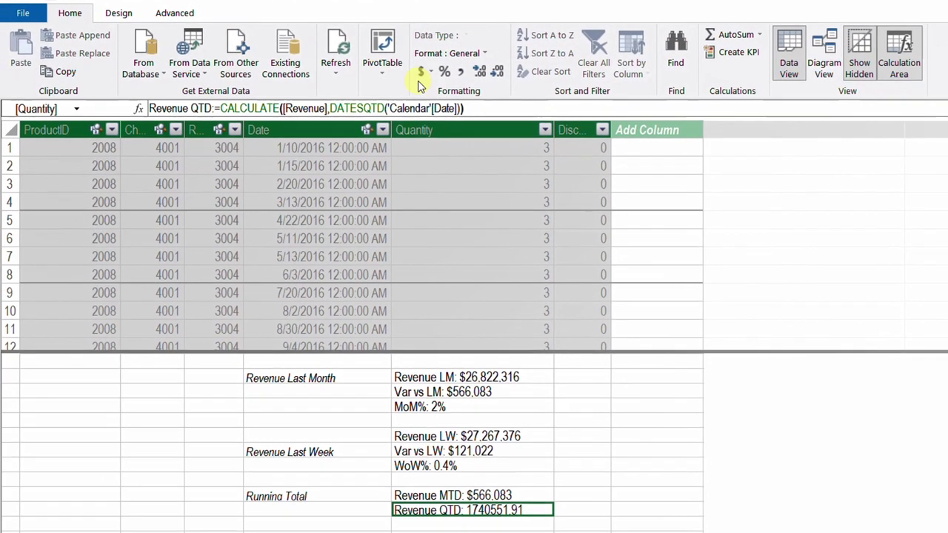
Format Revenue QTD as currency and paste a copy of the pivot table at G1.
click(420, 71)
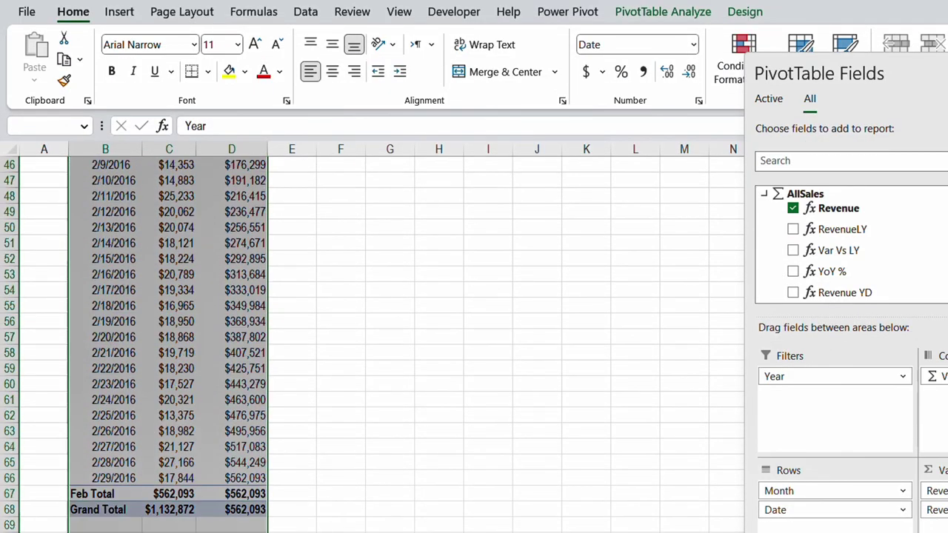
drag(231, 530, 243, 323)
key(ctrl+c)
scroll(521, 443, up, 15)
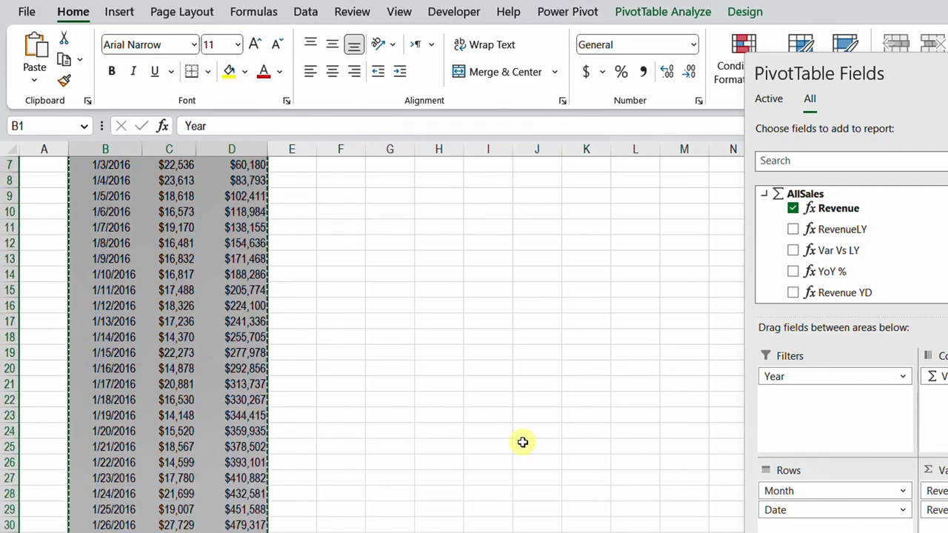
scroll(523, 442, up, 2)
click(381, 164)
key(ctrl+v)
In the new pivot, drop Date from rows, show all twelve months, and remove Revenue MTD.
click(463, 274)
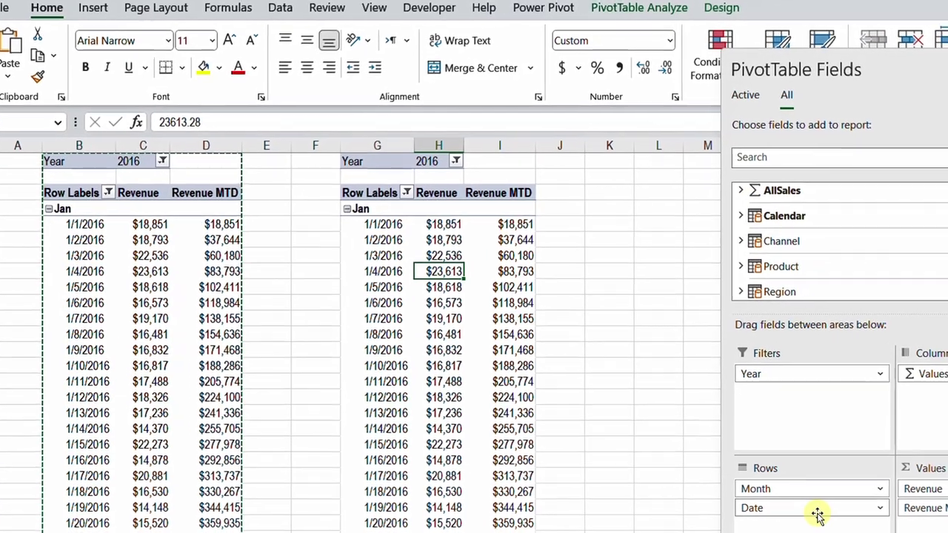
drag(837, 510, 706, 446)
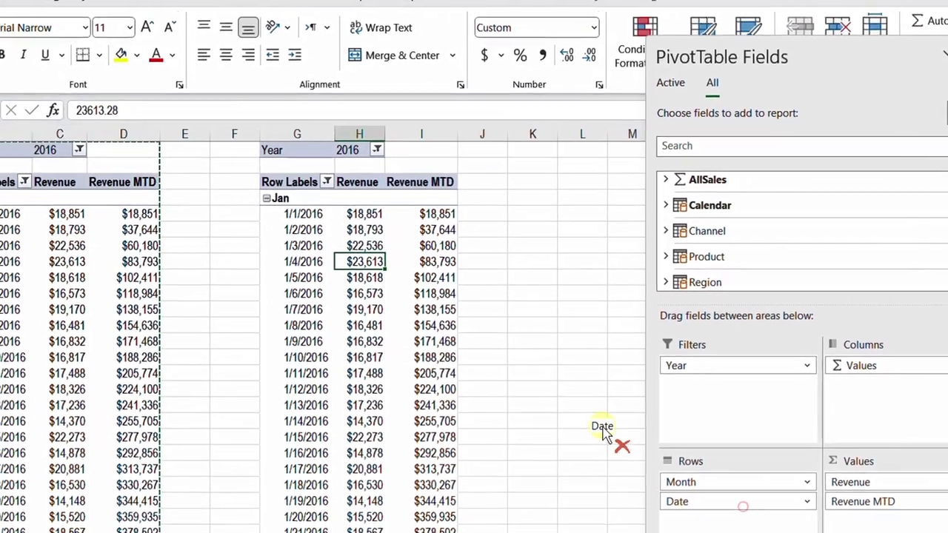
drag(602, 433, 609, 437)
click(323, 182)
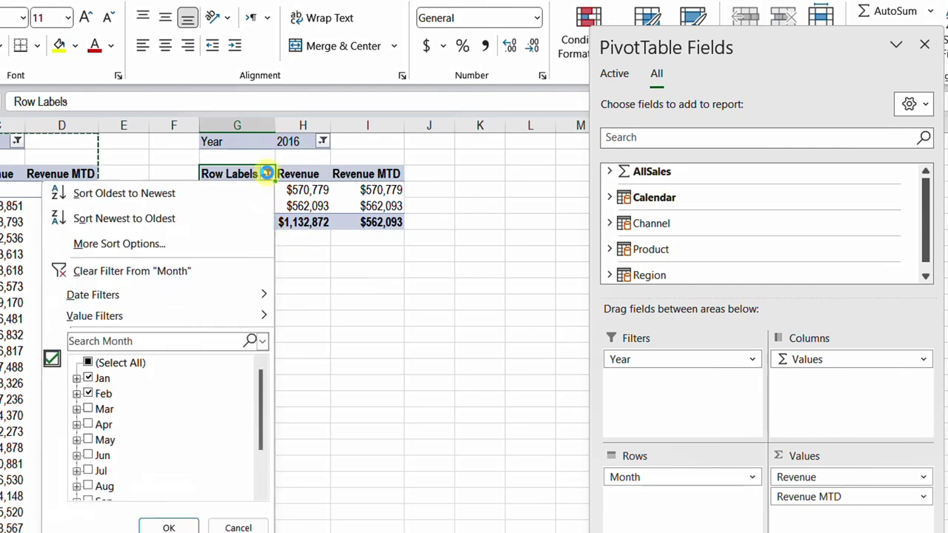
click(87, 363)
click(169, 527)
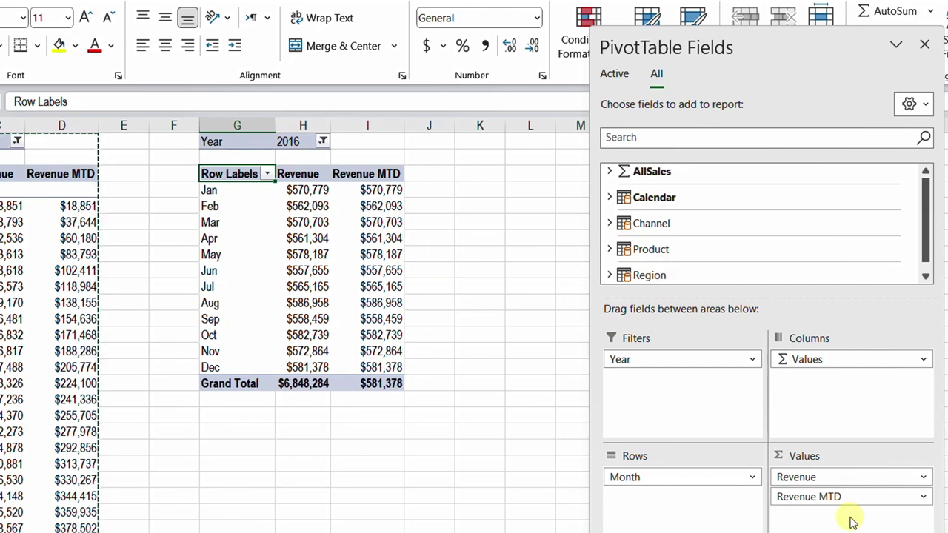
drag(832, 497, 572, 449)
Add the Revenue QTD measure from AllSales to the copied pivot's values.
click(610, 171)
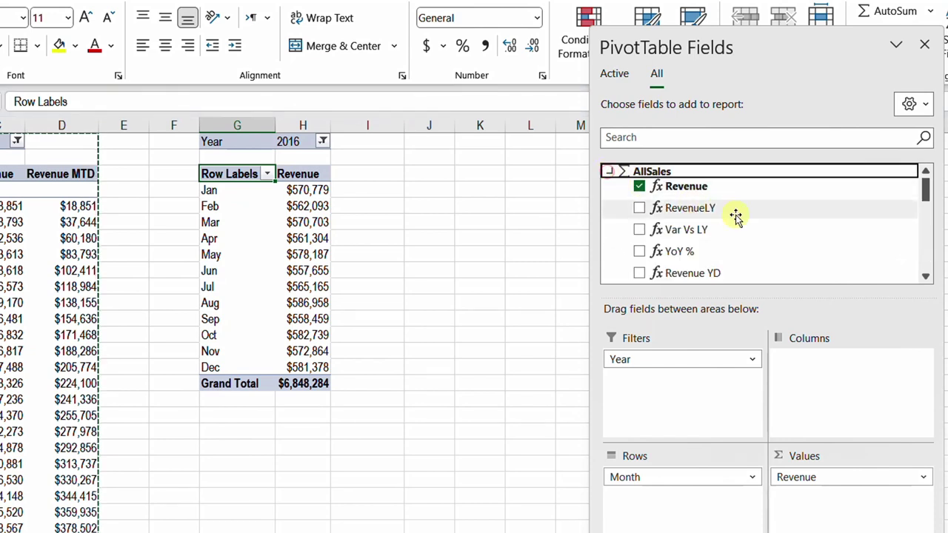
scroll(736, 215, down, 5)
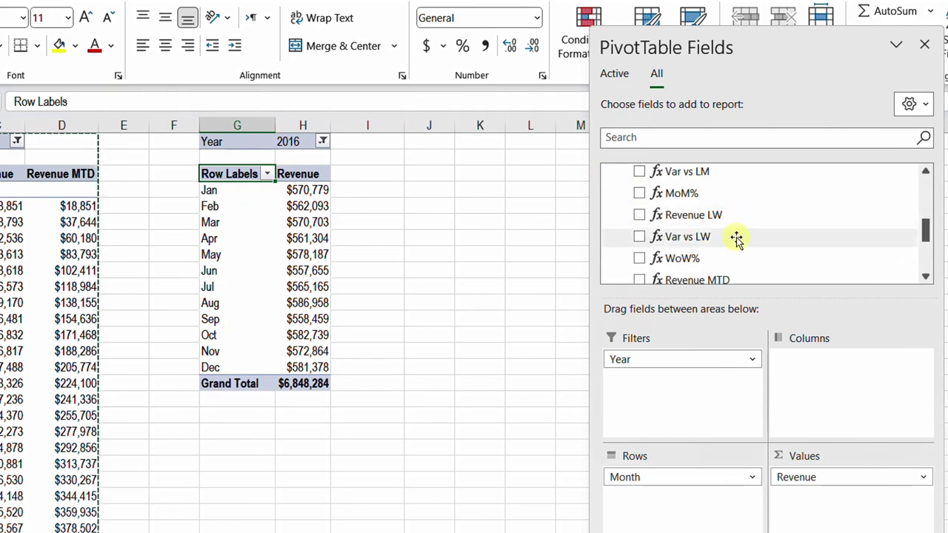
scroll(735, 237, down, 2)
drag(699, 217, 862, 519)
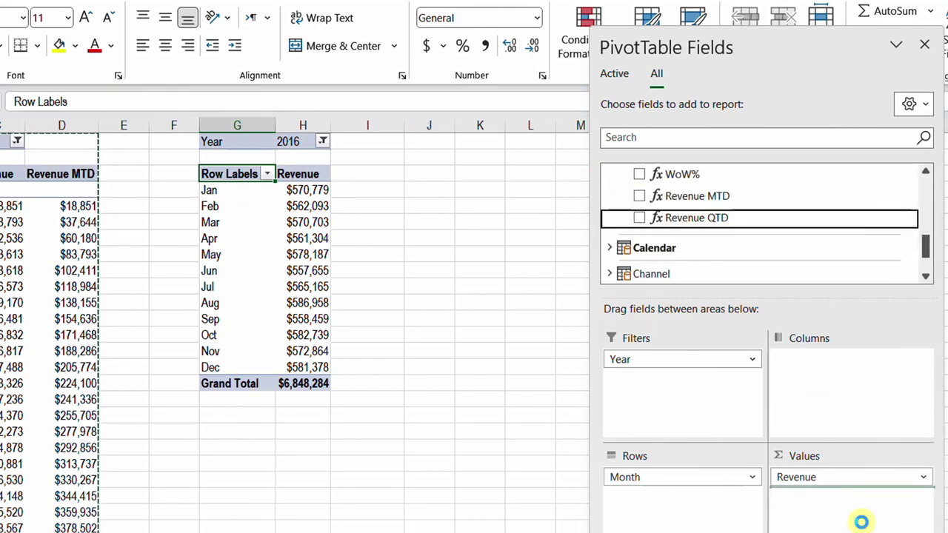
Compare January and February Revenue with their Revenue QTD values.
click(297, 193)
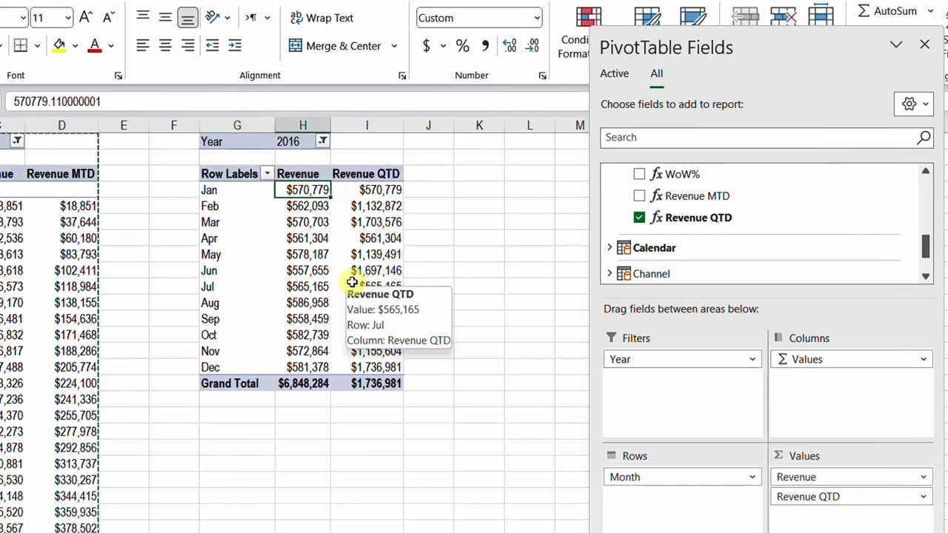
key(Right)
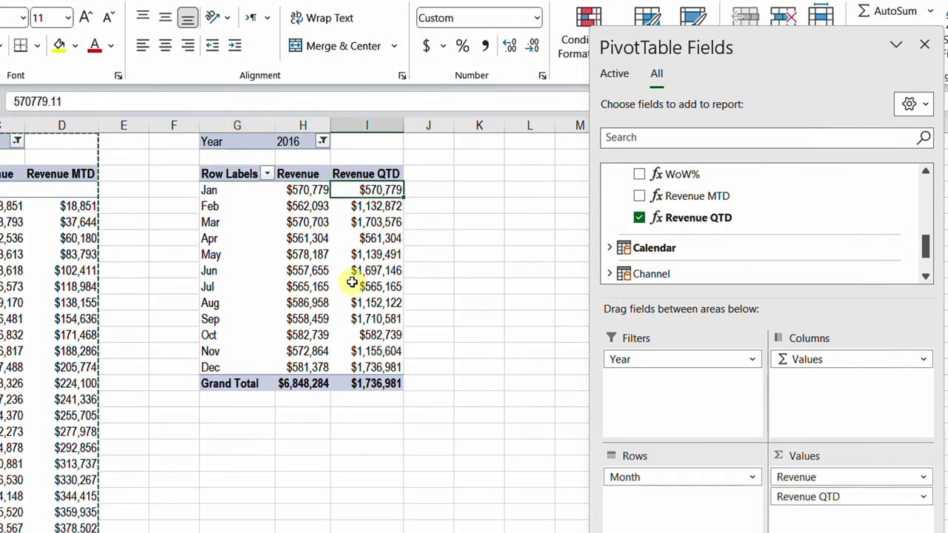
key(Down)
key(Left)
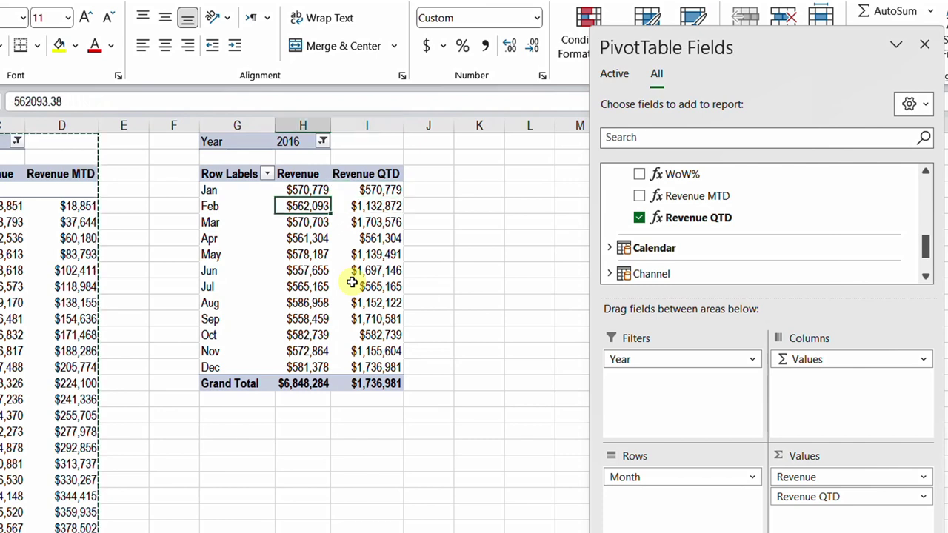
key(Right)
key(Left)
key(Right)
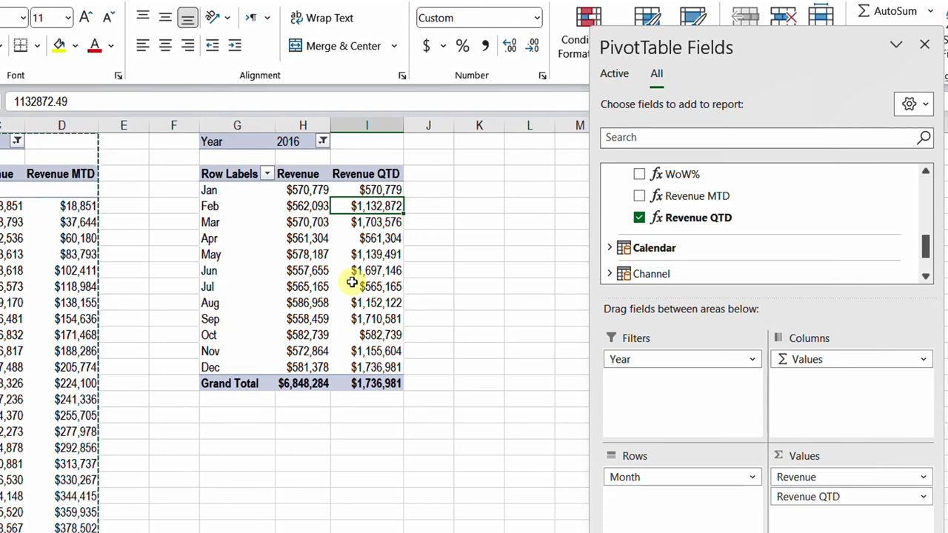
Sum January–March Revenue to verify Revenue QTD, and confirm April restarts the quarter.
drag(295, 191, 298, 203)
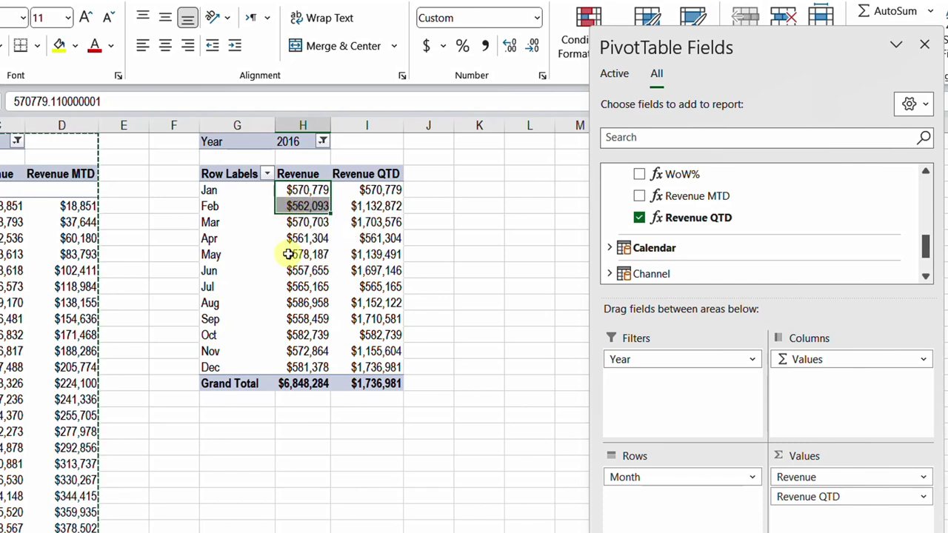
click(374, 222)
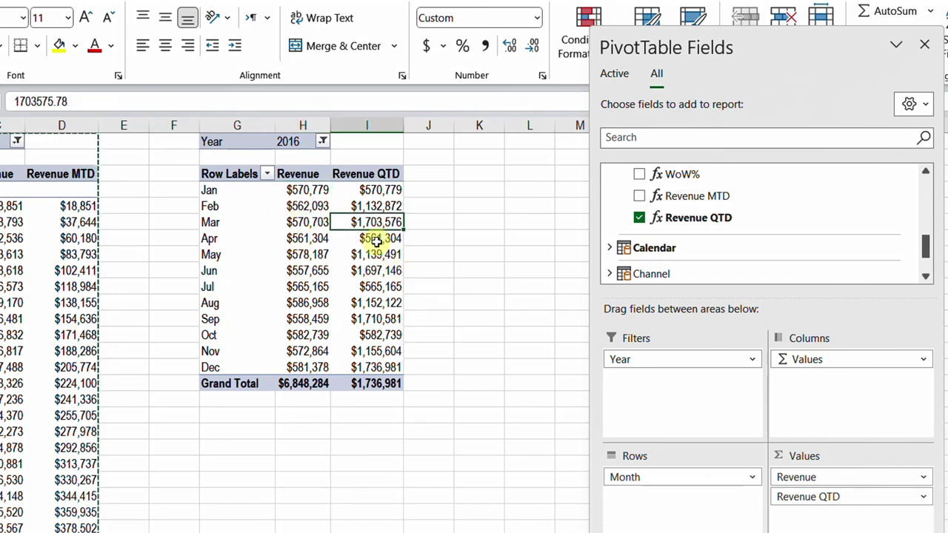
drag(312, 190, 314, 222)
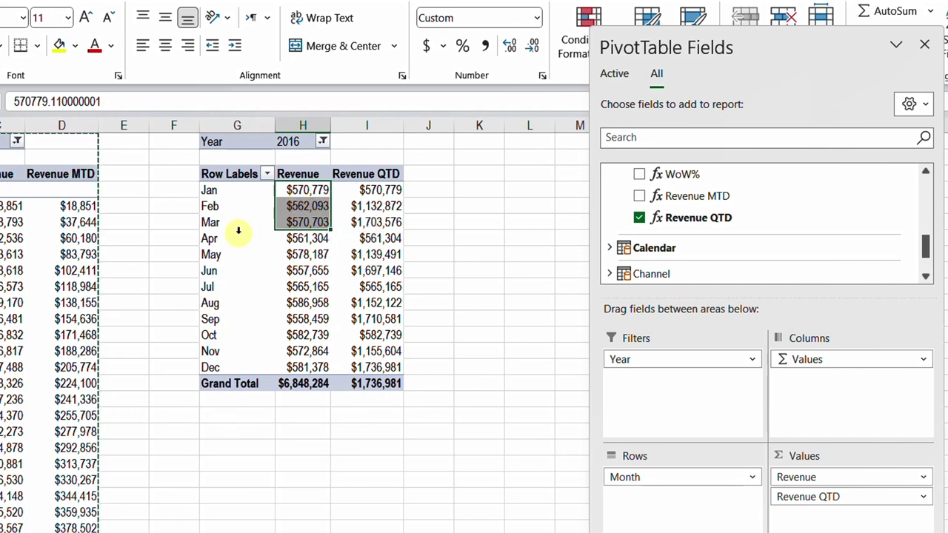
click(372, 238)
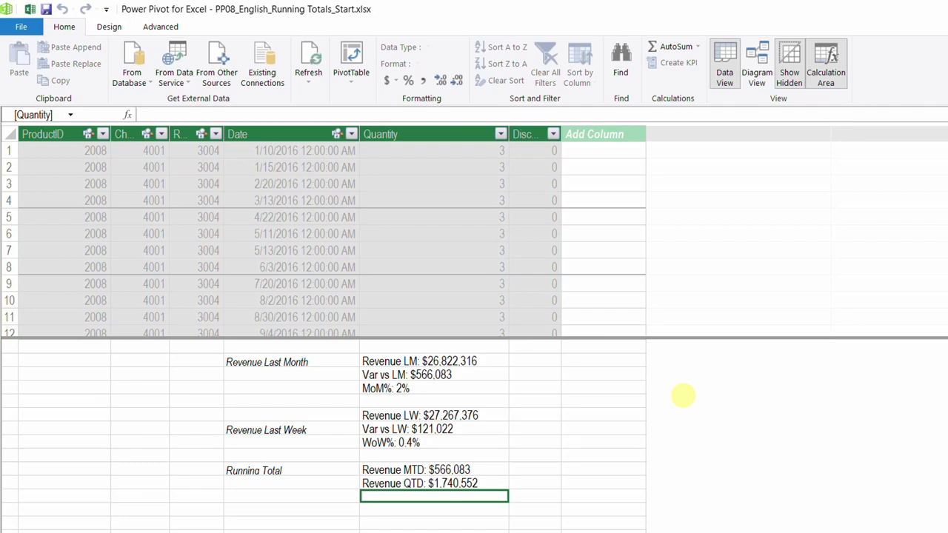
Begin the Revenue YTD measure as CALCULATE([Revenue],DATESYTD('Calendar'[Date]...
text(Revenue YTD:=)
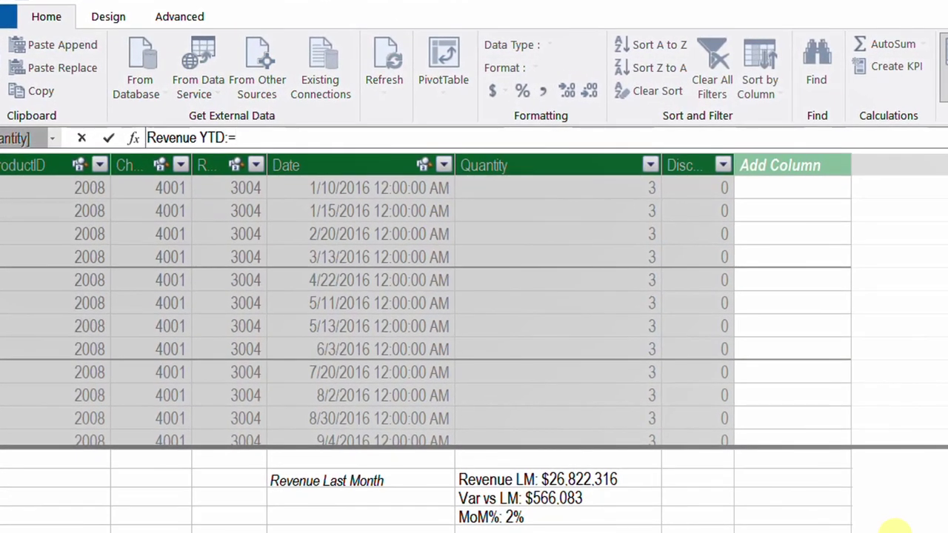
text(cal)
key(Tab)
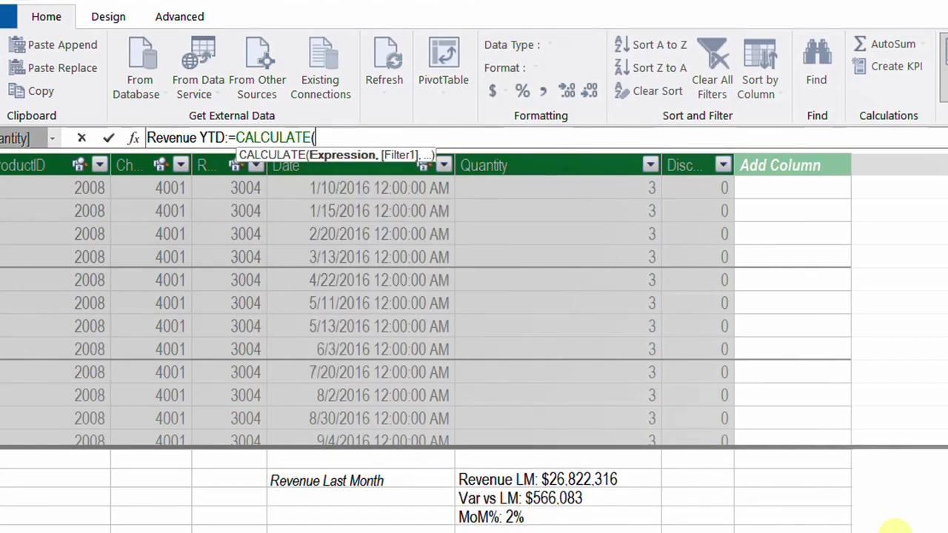
text([)
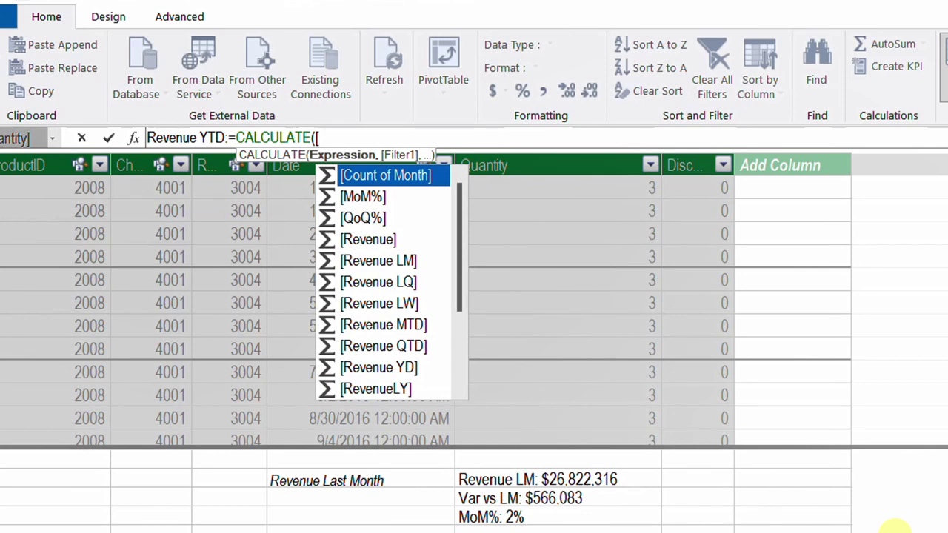
key(Down)
key(Down)
key(Down)
key(Tab)
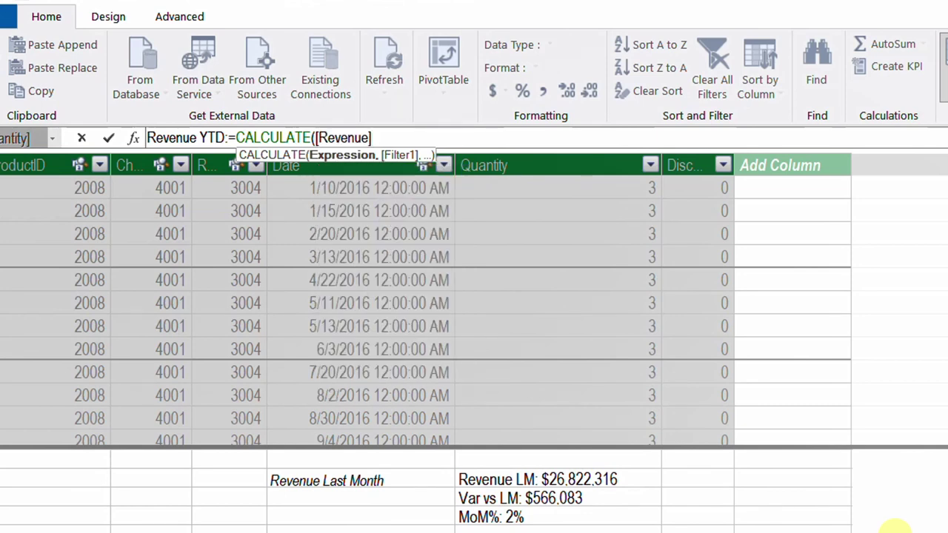
text(,)
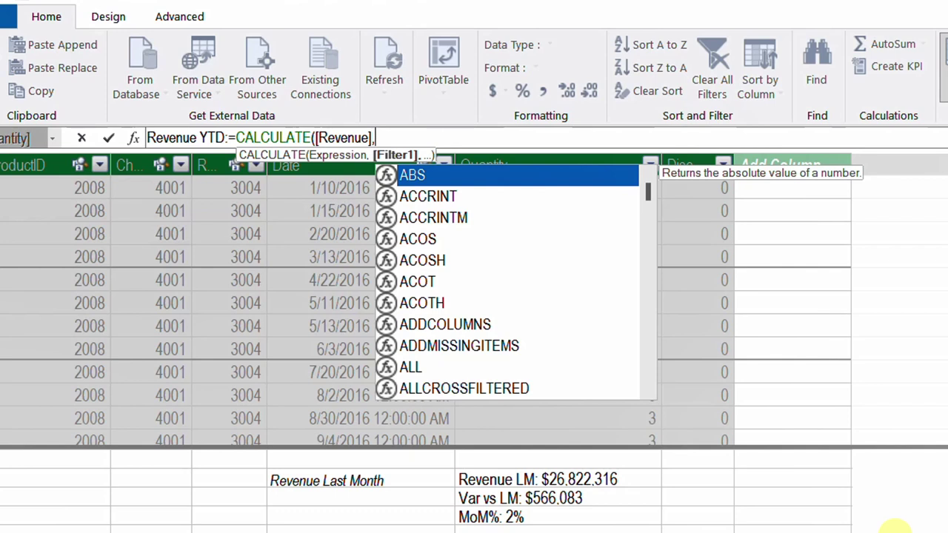
text(DATESYTD()
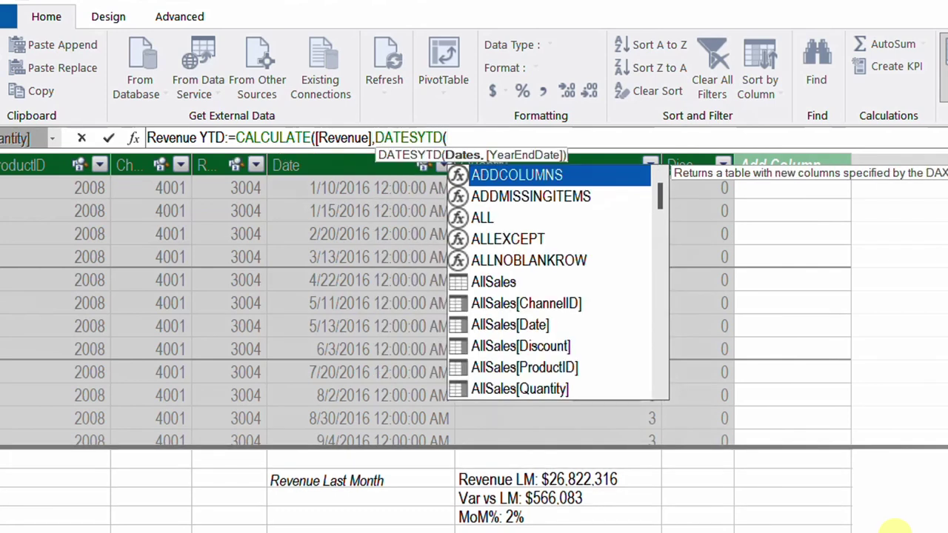
text(cal)
key(Down)
key(Down)
key(Down)
key(Down)
key(Tab)
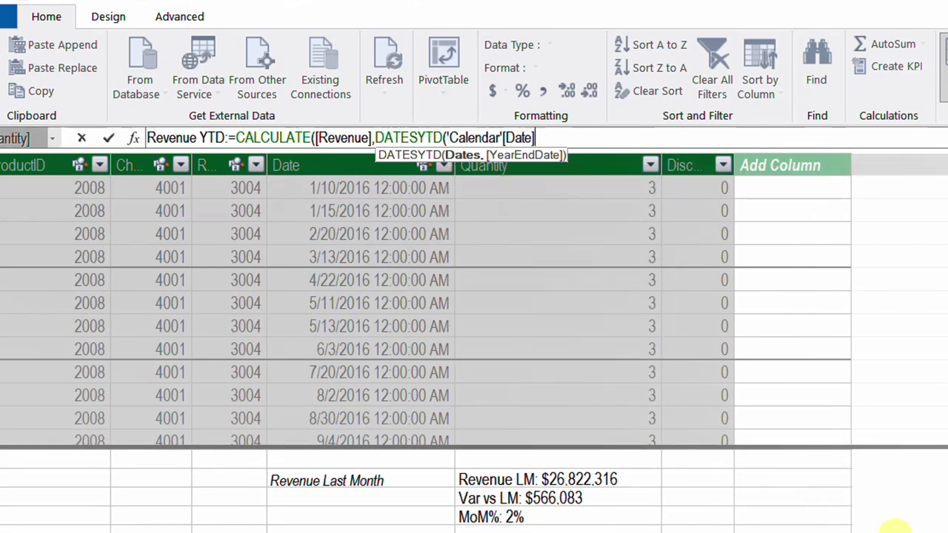
scroll(896, 519, down, 1)
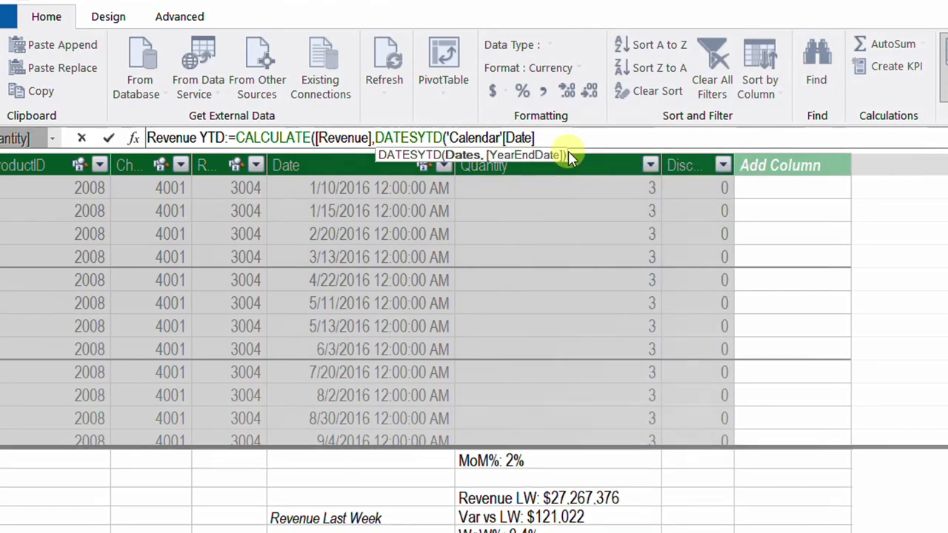
Drop the trial "31/3" year-end argument, commit Revenue YTD, and format it as currency.
text(,)
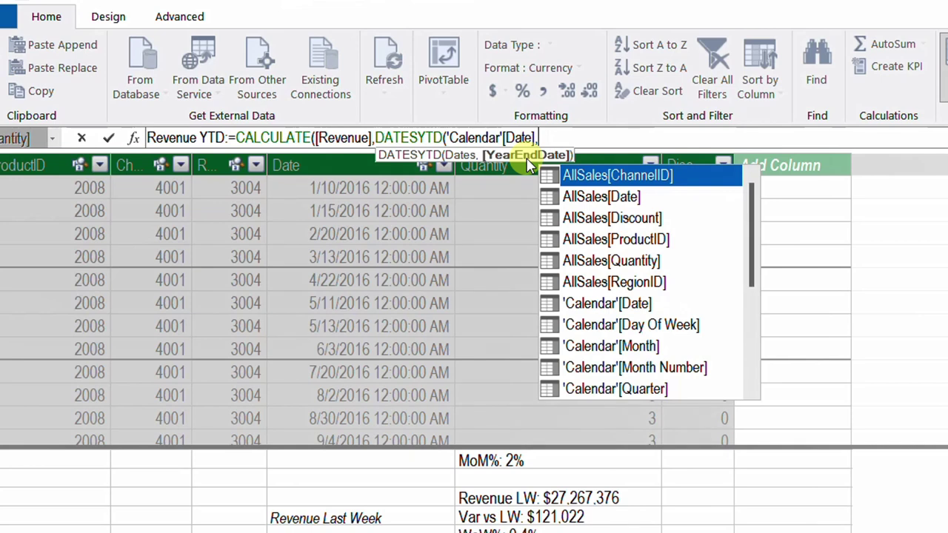
text("31)
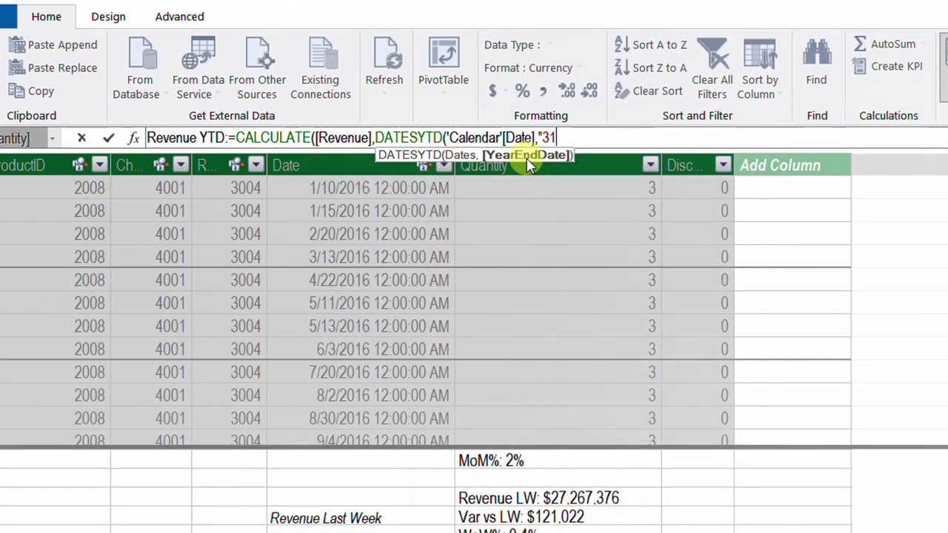
text(/3"))
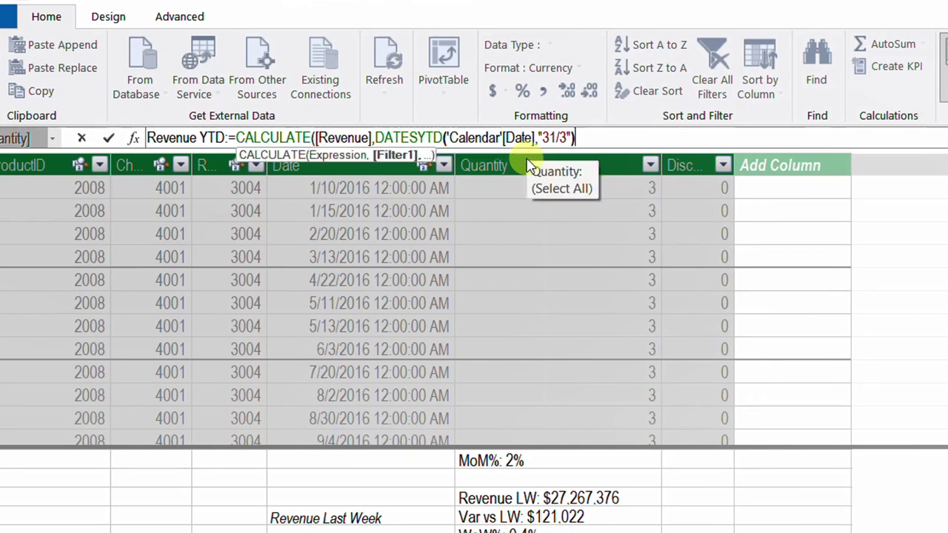
text())
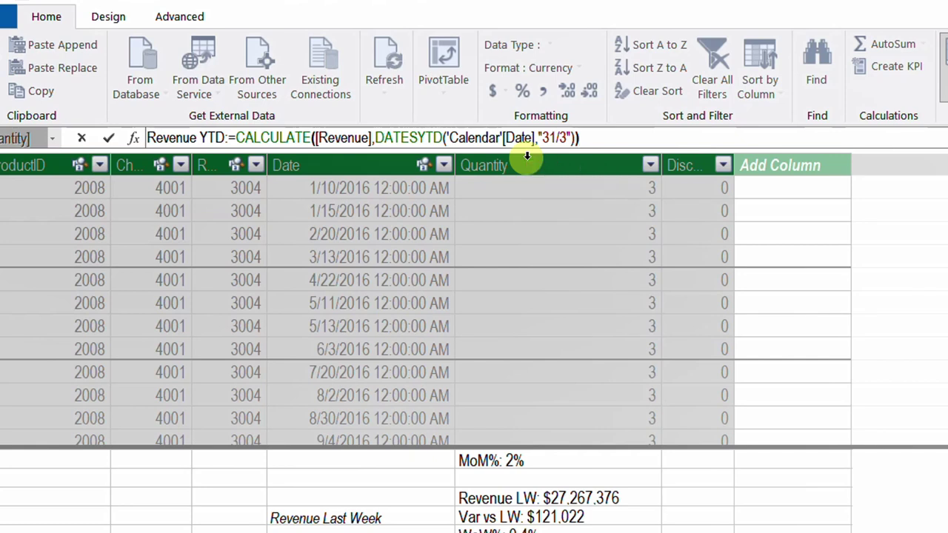
key(BackSpace)
key(BackSpace)
key(BackSpace)
key(BackSpace)
key(BackSpace)
key(BackSpace)
key(BackSpace)
key(BackSpace)
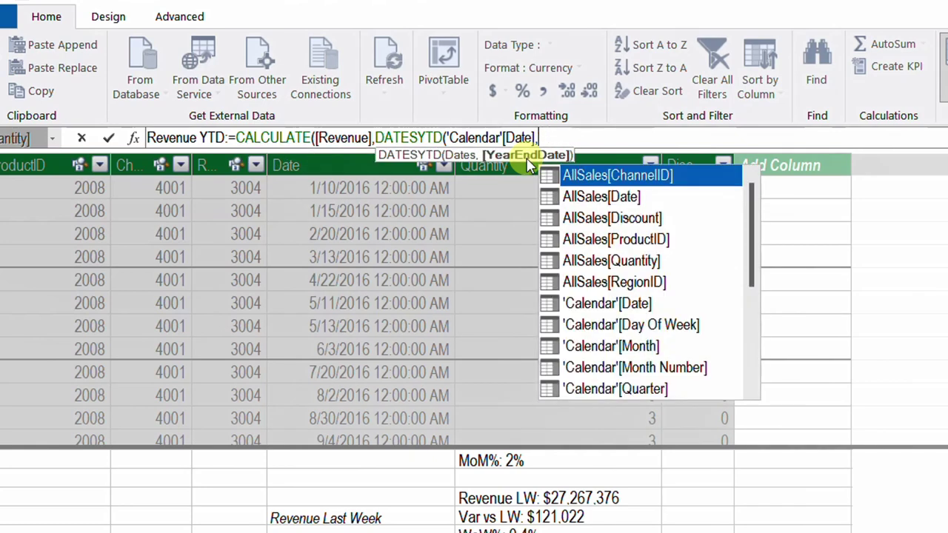
key(BackSpace)
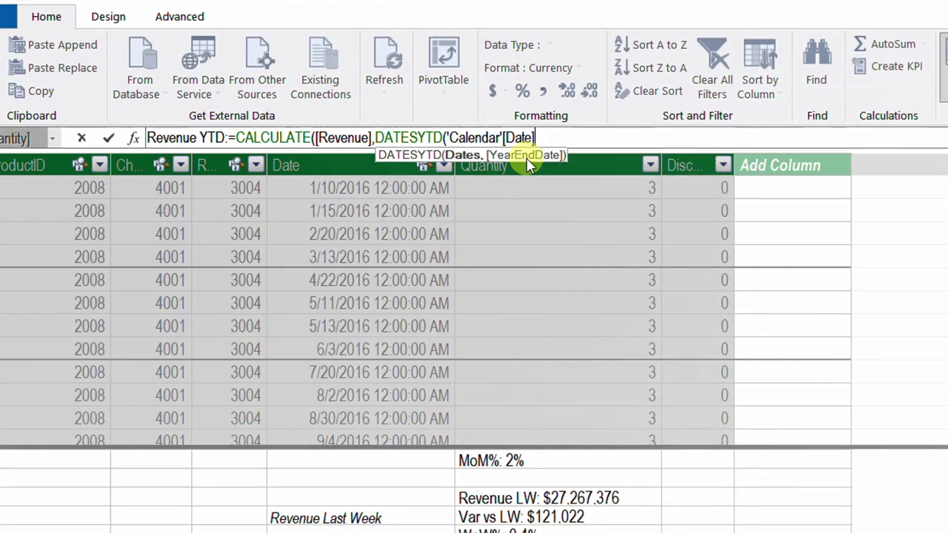
text()))
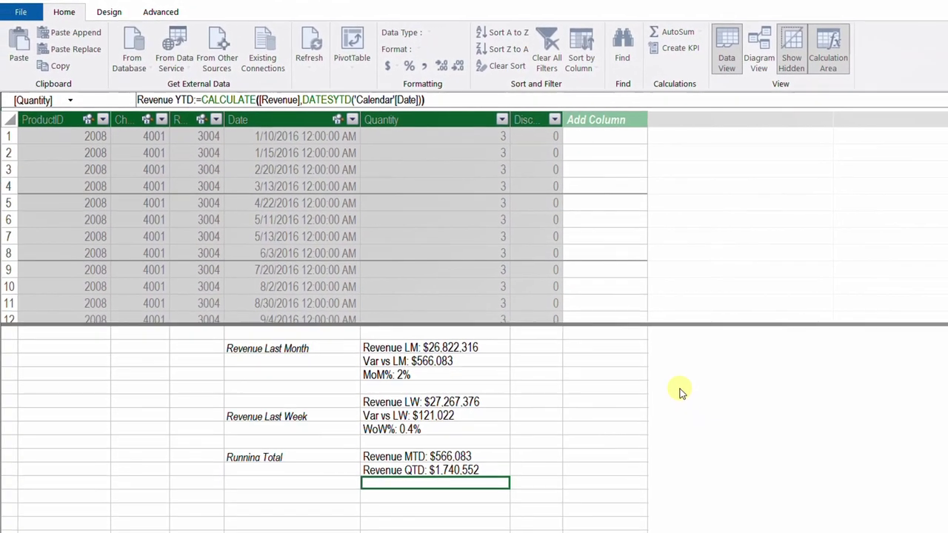
key(Return)
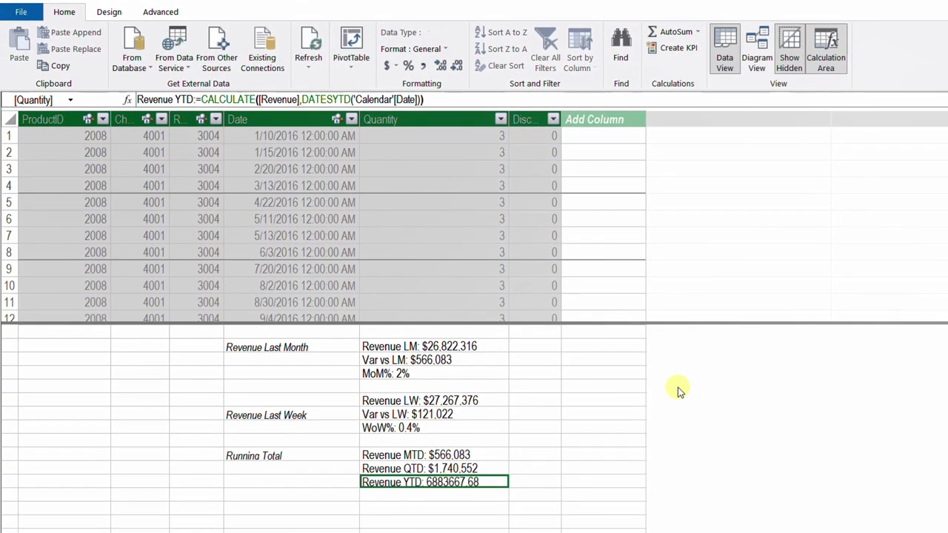
click(386, 65)
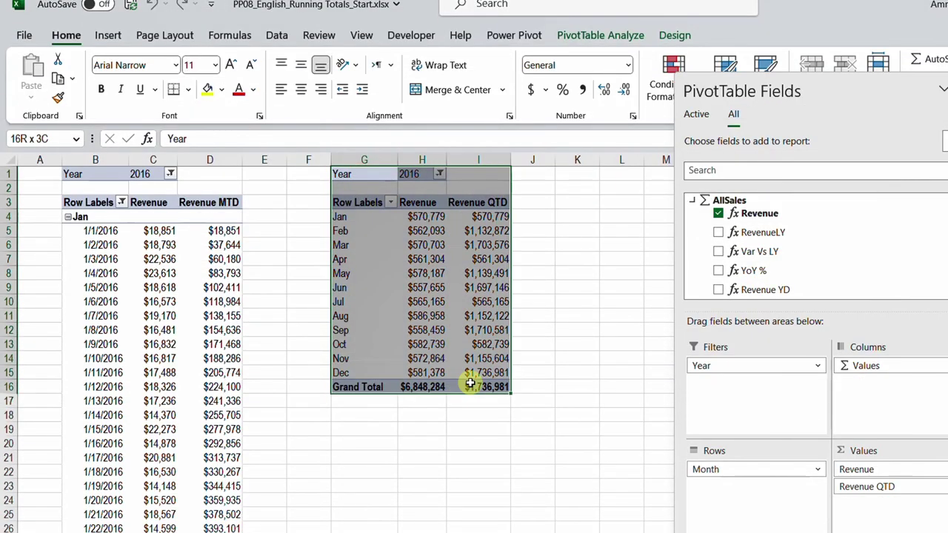
Paste a copy of the Revenue QTD pivot at L1 and swap Revenue QTD for Revenue YTD.
key(ctrl+c)
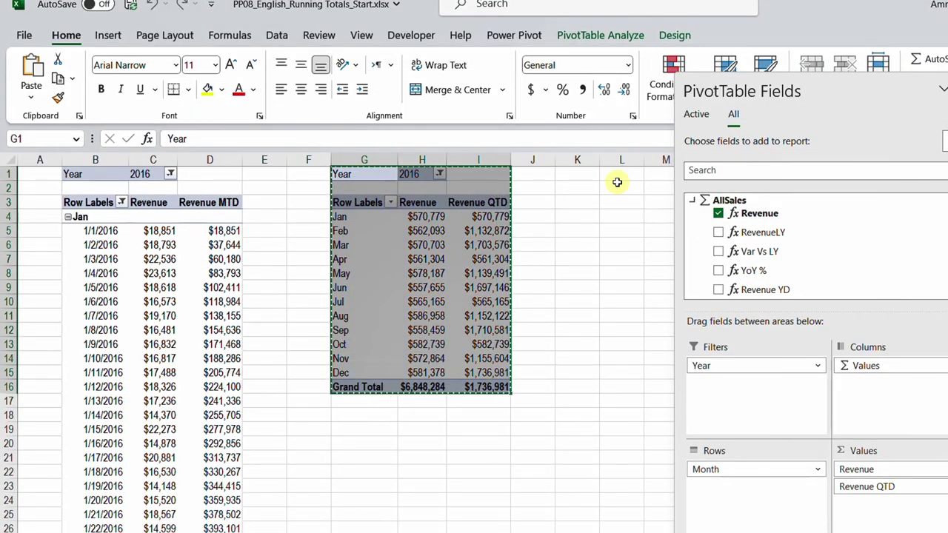
click(611, 172)
key(ctrl+v)
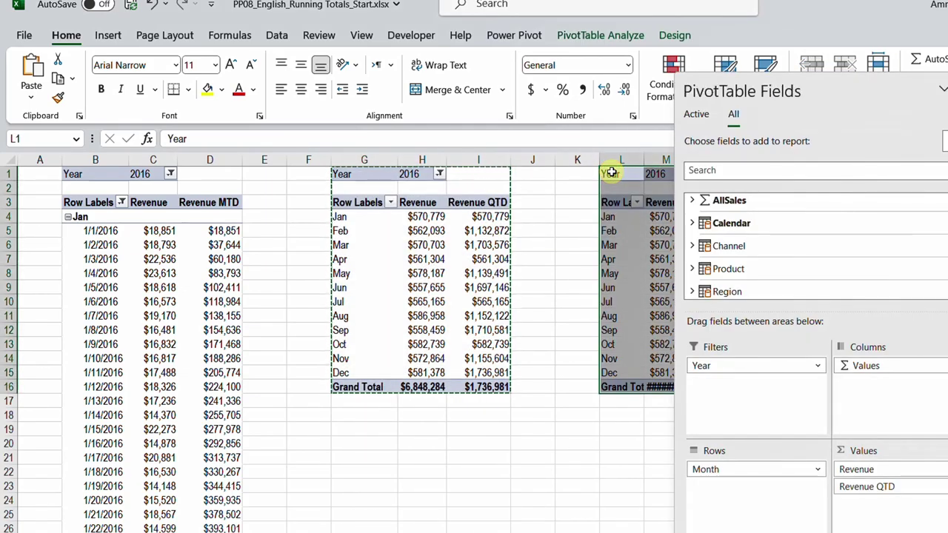
click(722, 273)
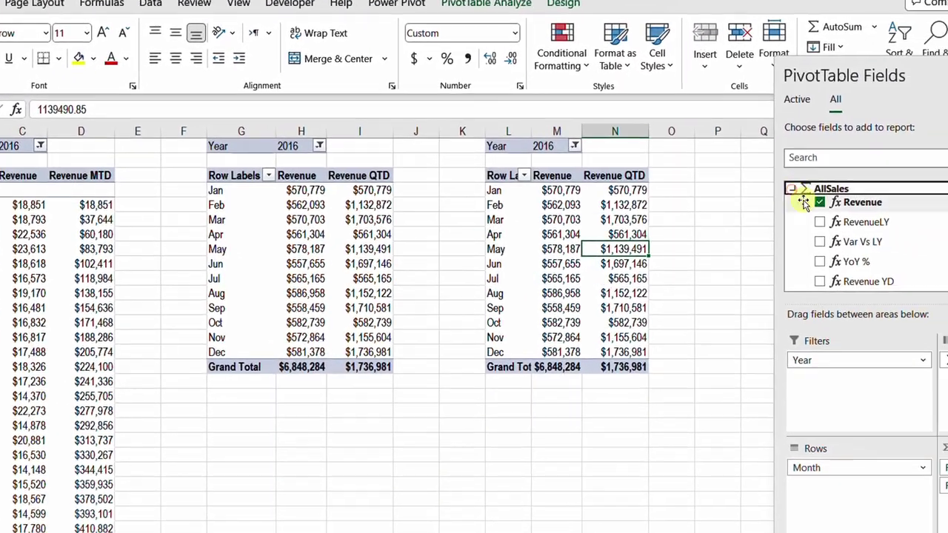
scroll(803, 203, down, 7)
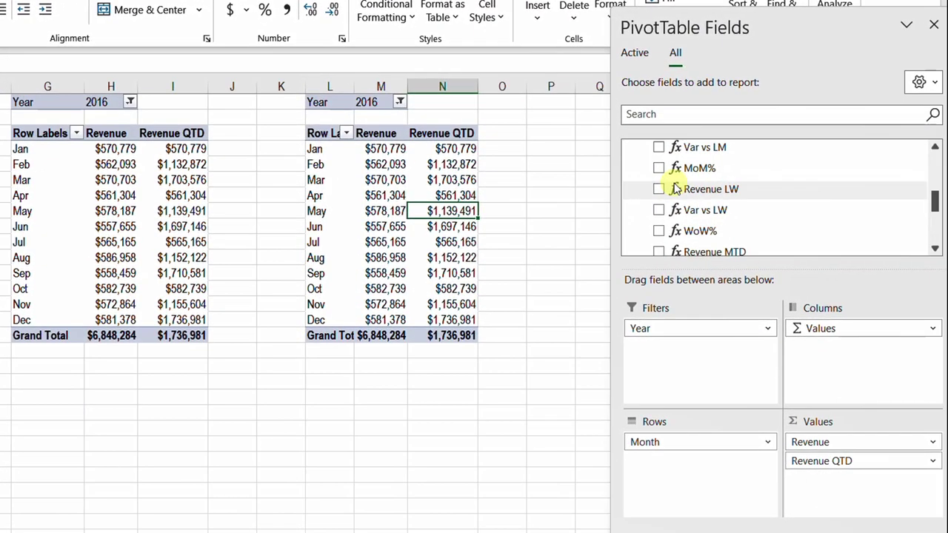
click(659, 192)
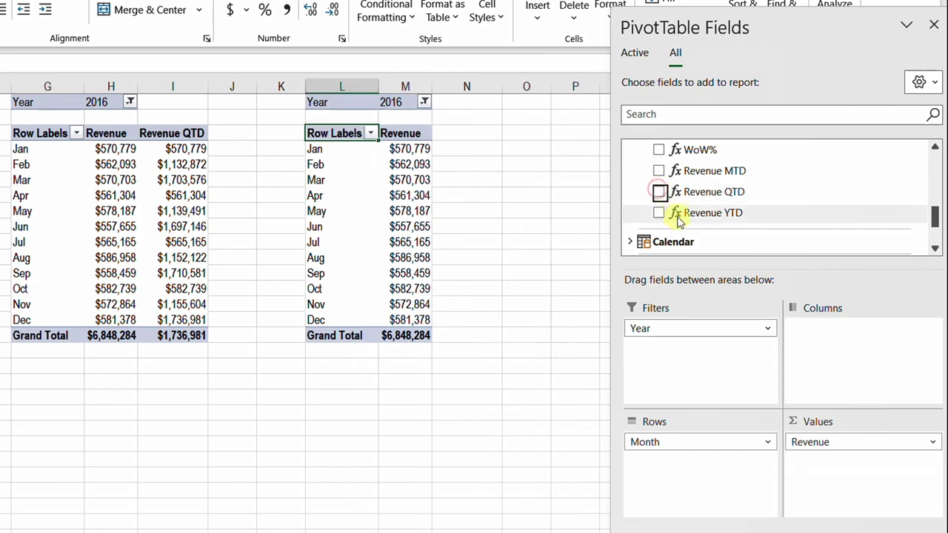
click(659, 214)
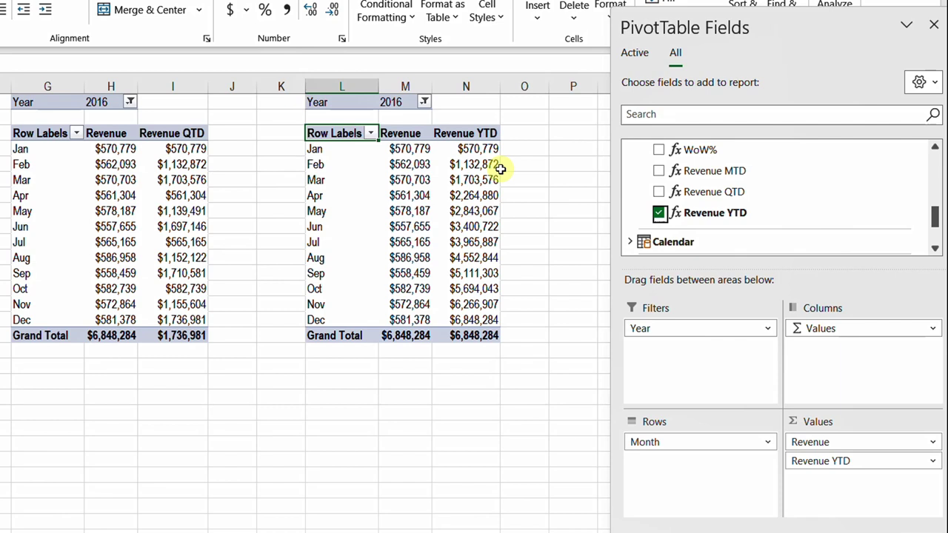
Check Revenue YTD against monthly Revenue for January, February, December and the grand total.
click(412, 148)
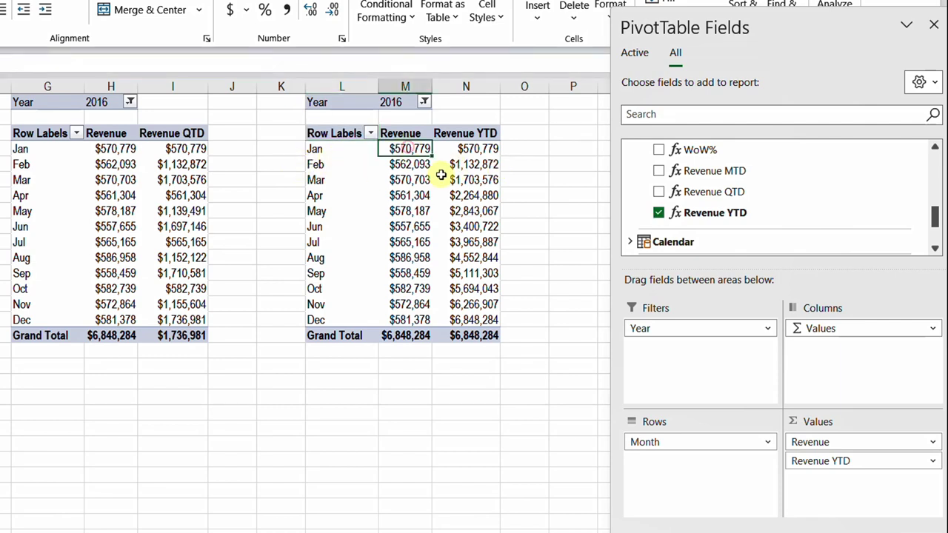
click(482, 148)
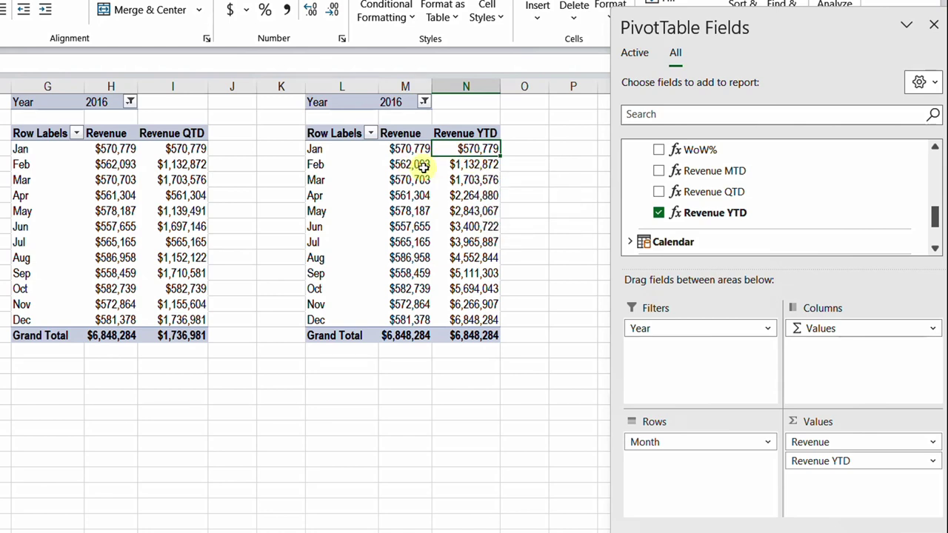
click(468, 164)
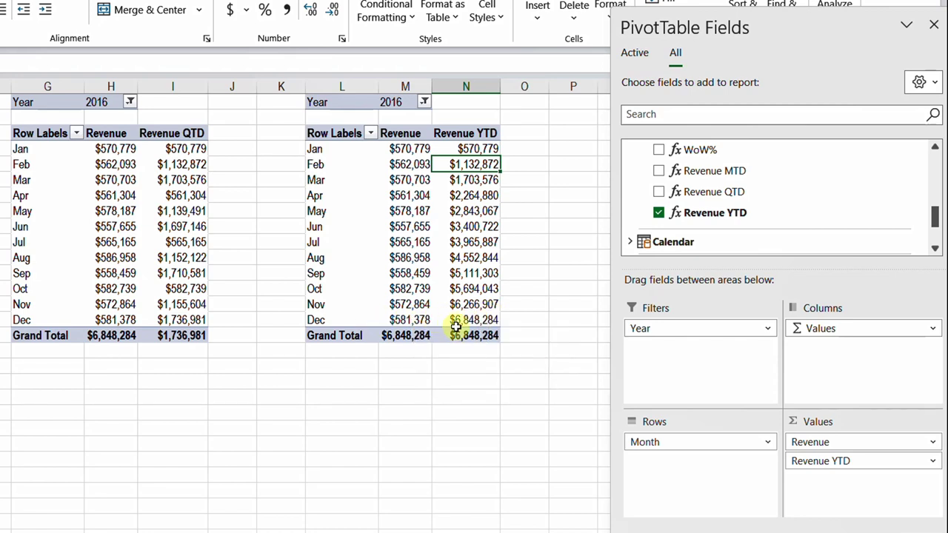
click(454, 323)
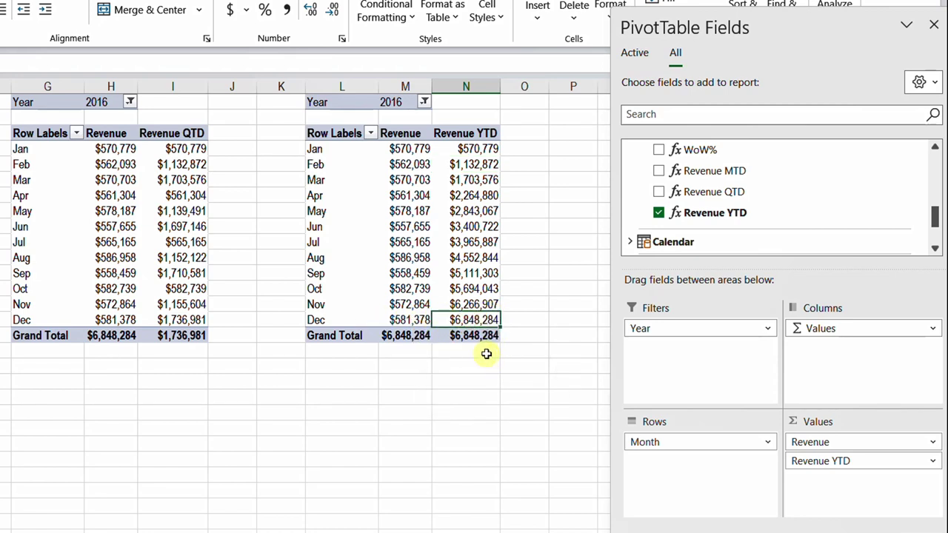
click(404, 335)
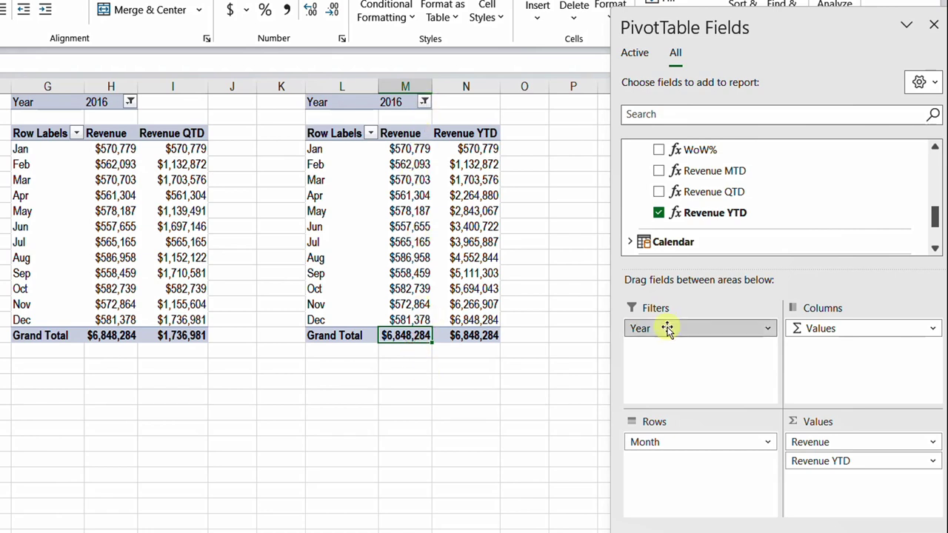
Move Year from Filters into Rows and scroll to check each year's Revenue YTD.
drag(667, 328, 659, 429)
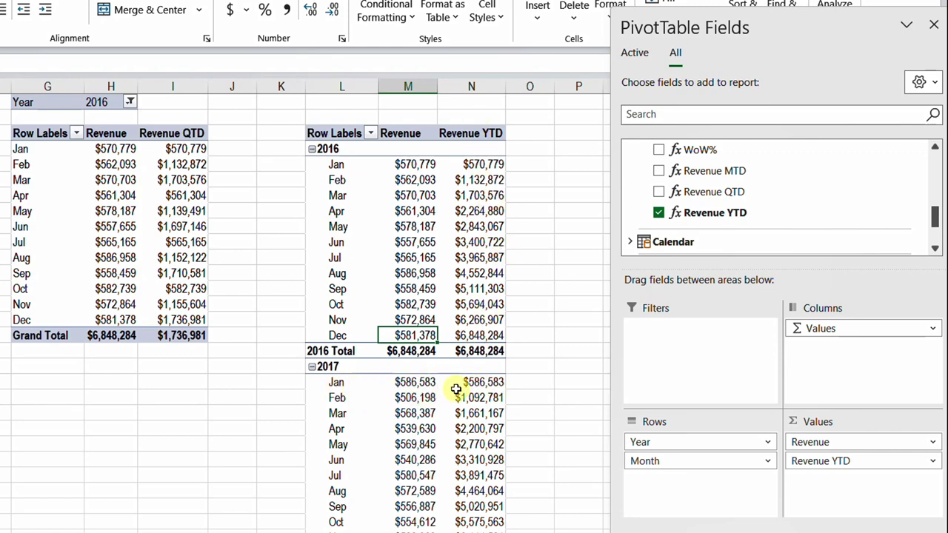
scroll(472, 393, down, 3)
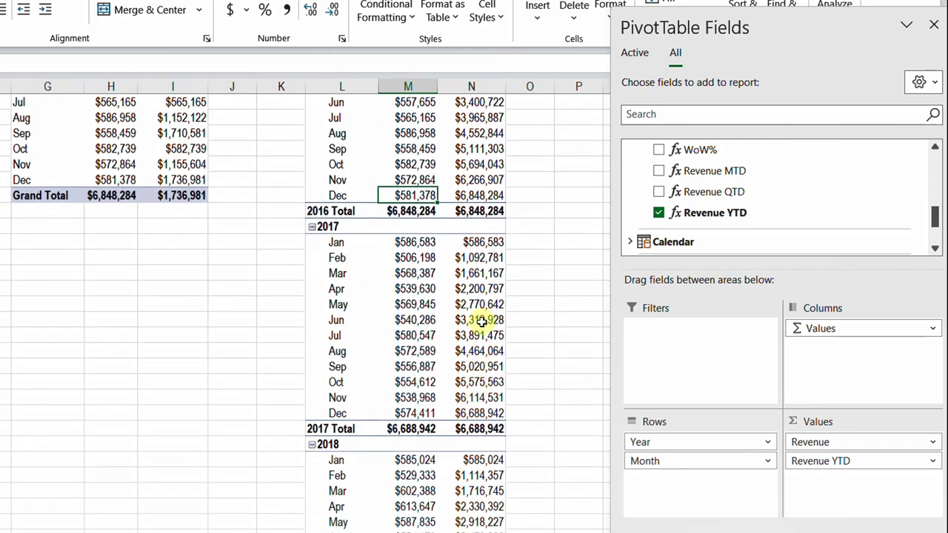
scroll(415, 400, down, 1)
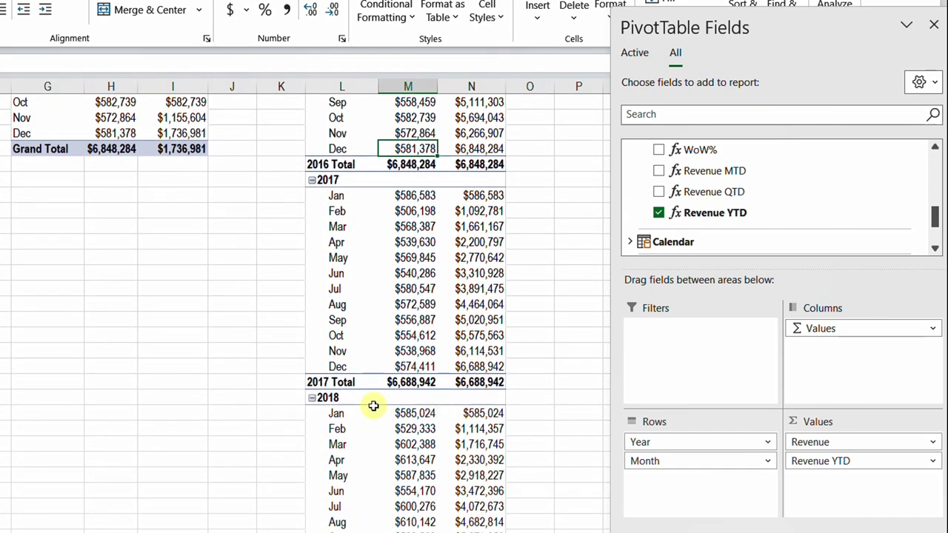
scroll(472, 405, up, 4)
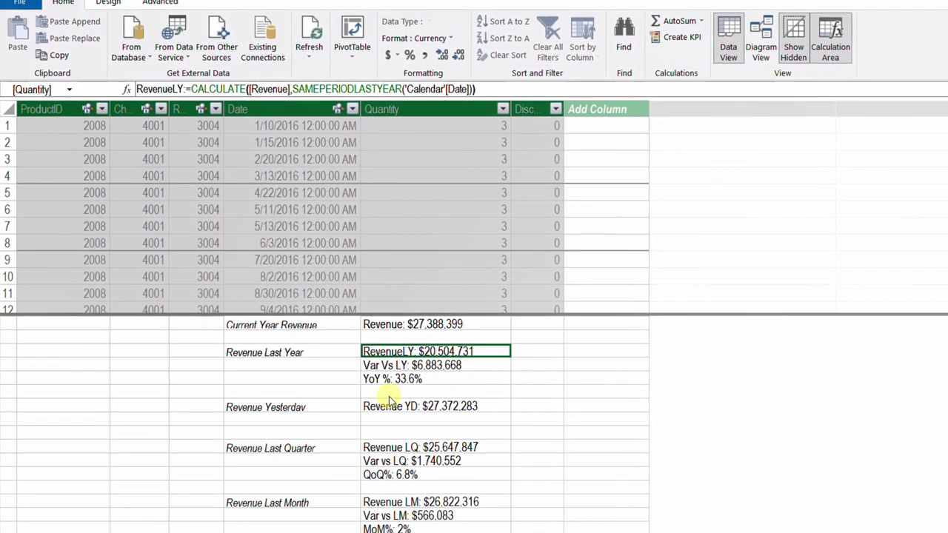
Start the Revenue YTD LY measure as CALCULATE over the RevenueLY measure.
scroll(387, 400, down, 4)
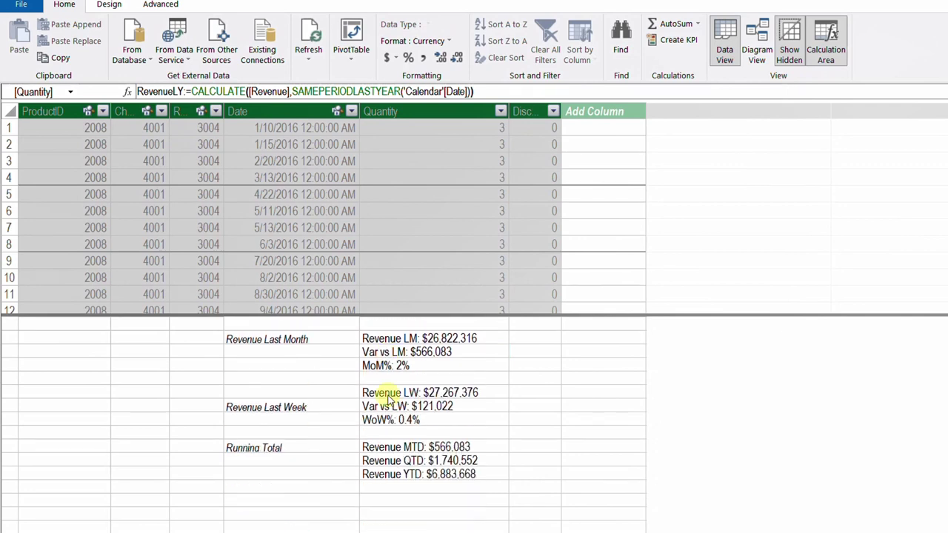
click(398, 502)
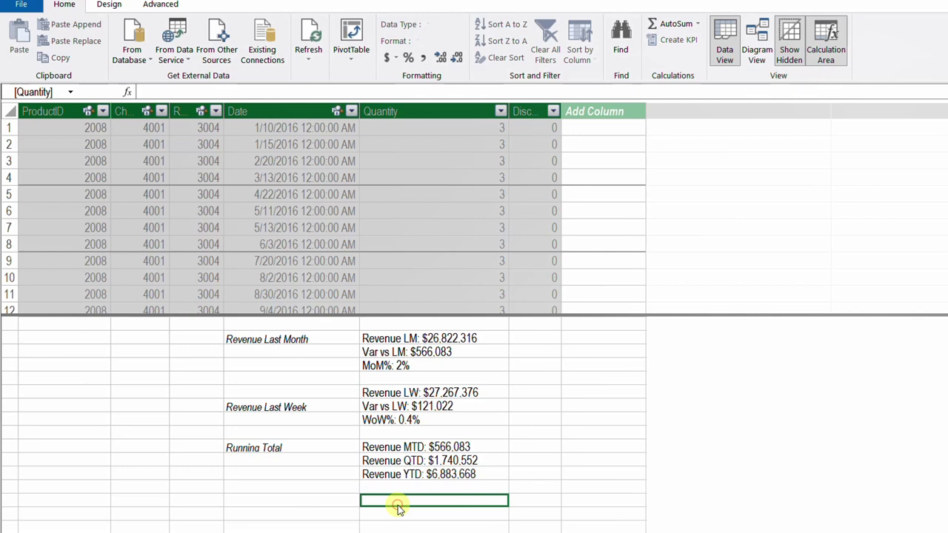
text(Revenue YTD LY:=)
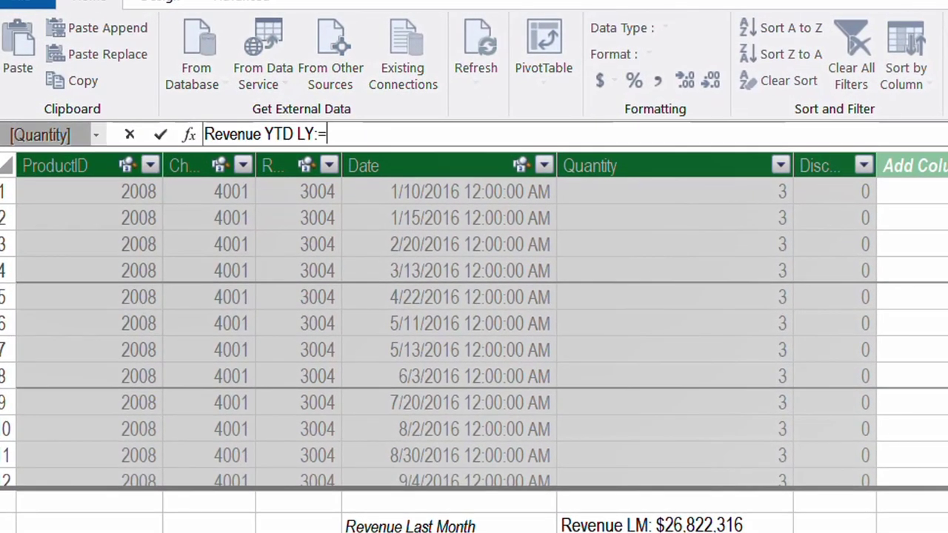
text(cal)
key(Tab)
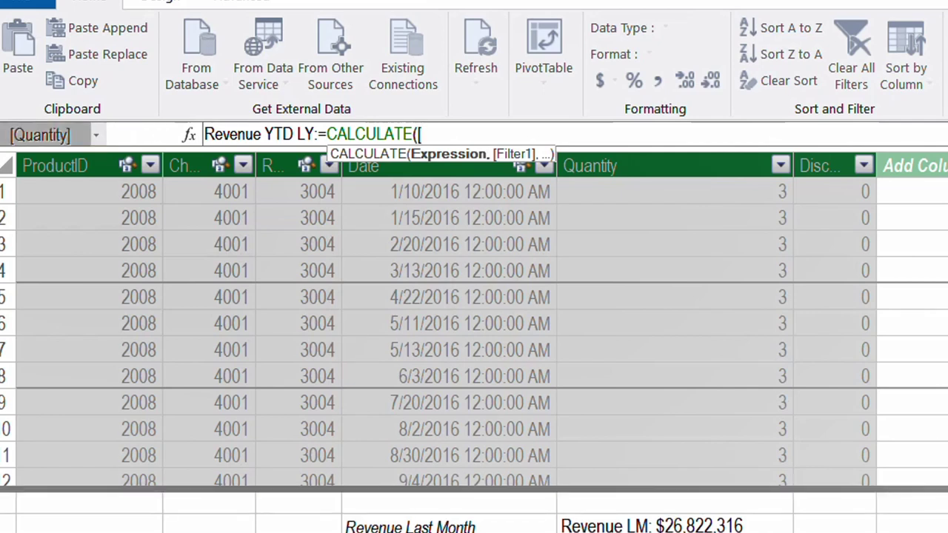
text([)
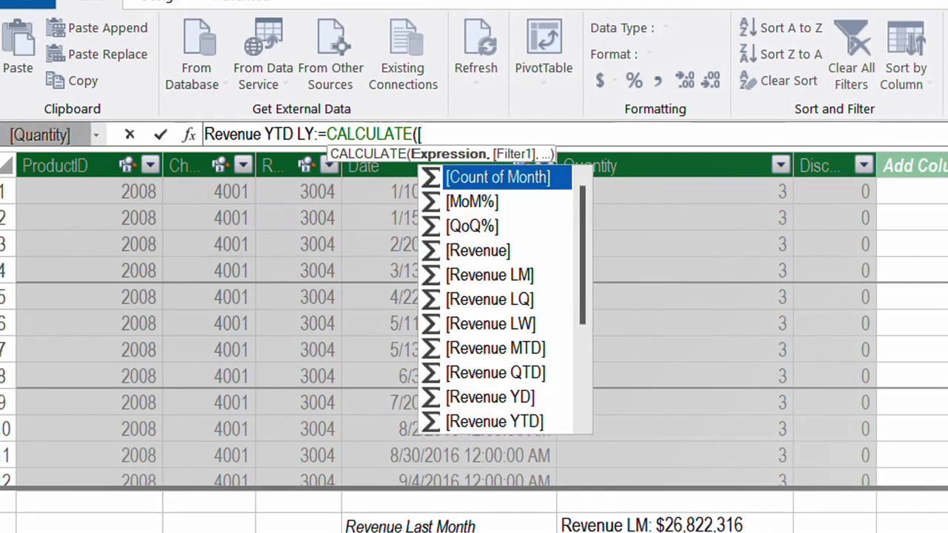
text(r)
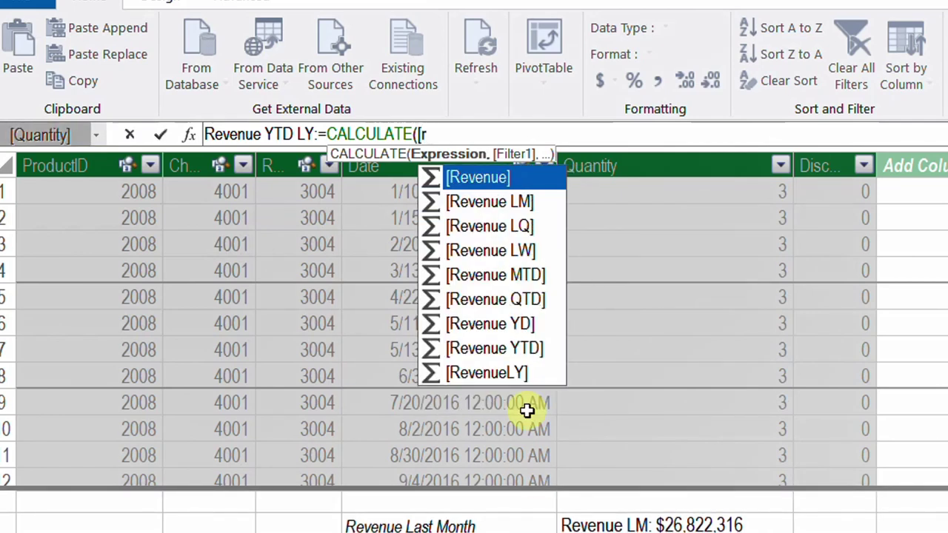
double_click(509, 370)
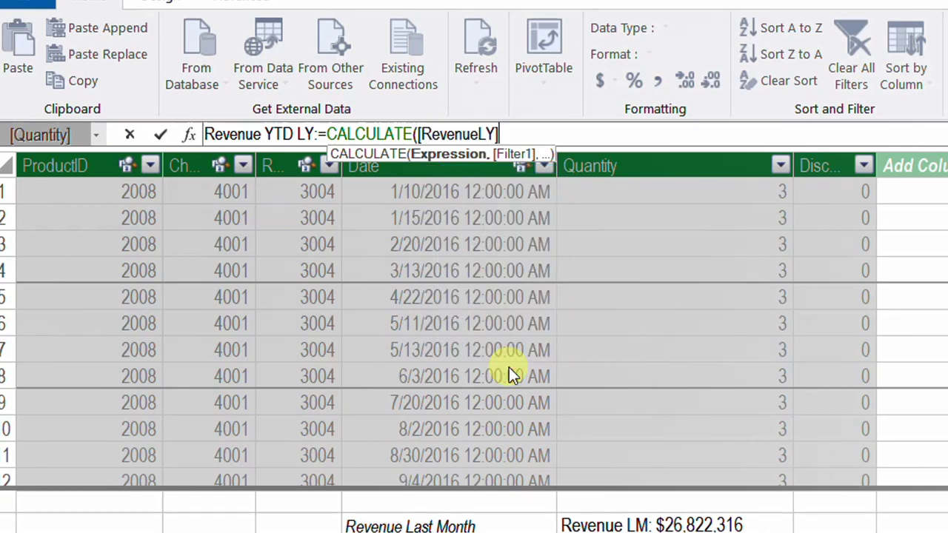
Add DATESYTD('Calendar'[Date]), commit Revenue YTD LY, and begin the Var vs LY YTD measure.
text(,)
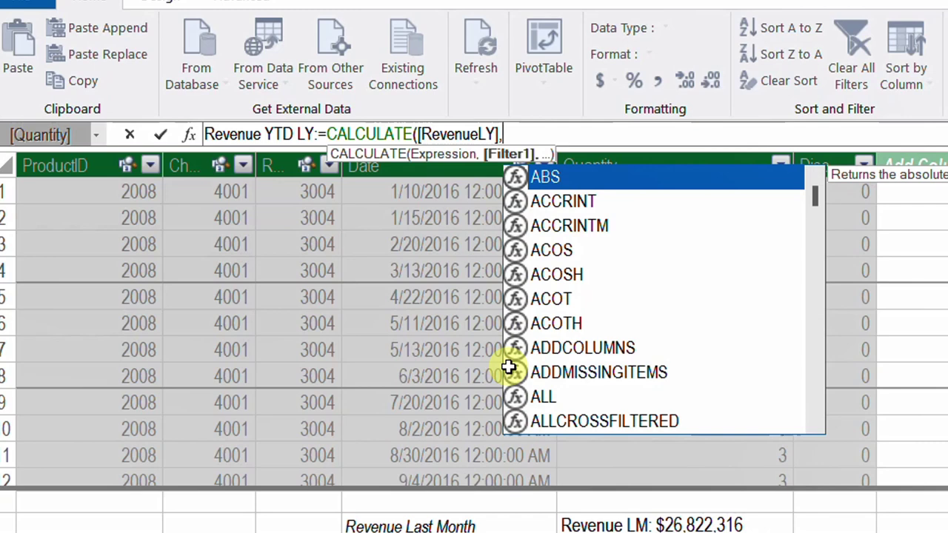
text(Dates)
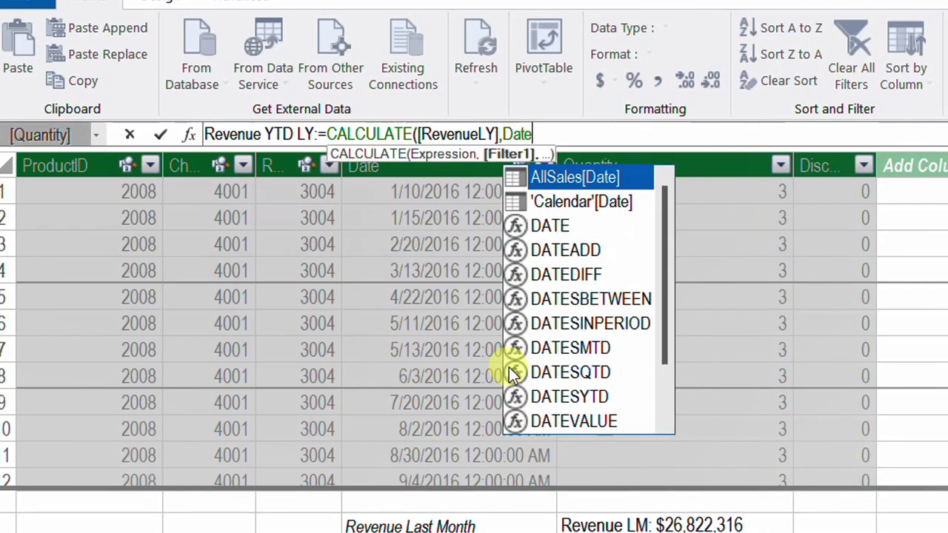
key(Down)
key(Down)
key(Down)
key(Down)
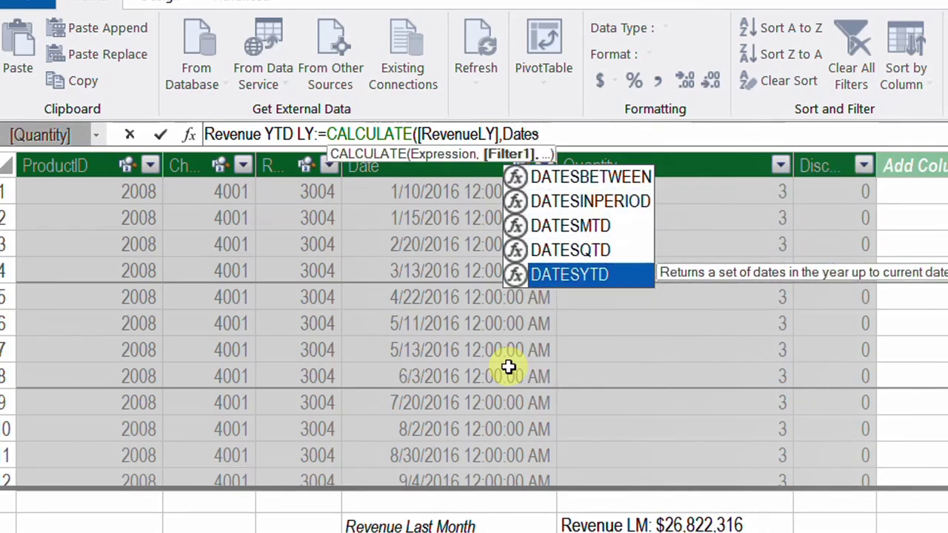
key(Tab)
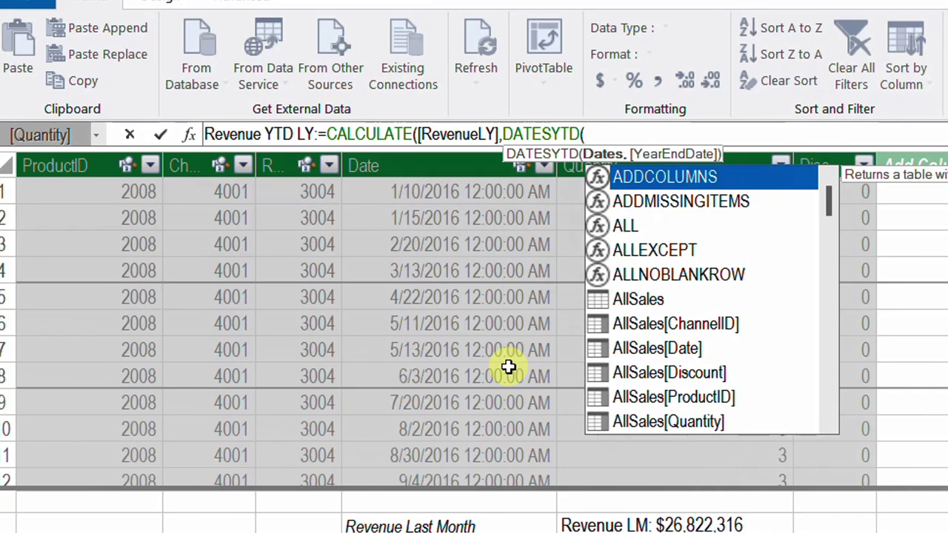
text(cal)
key(Down)
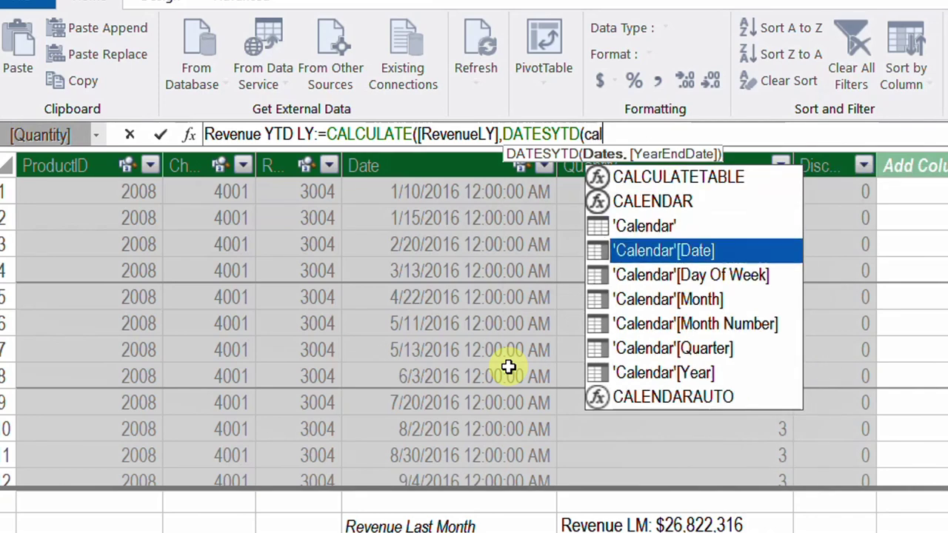
key(Tab)
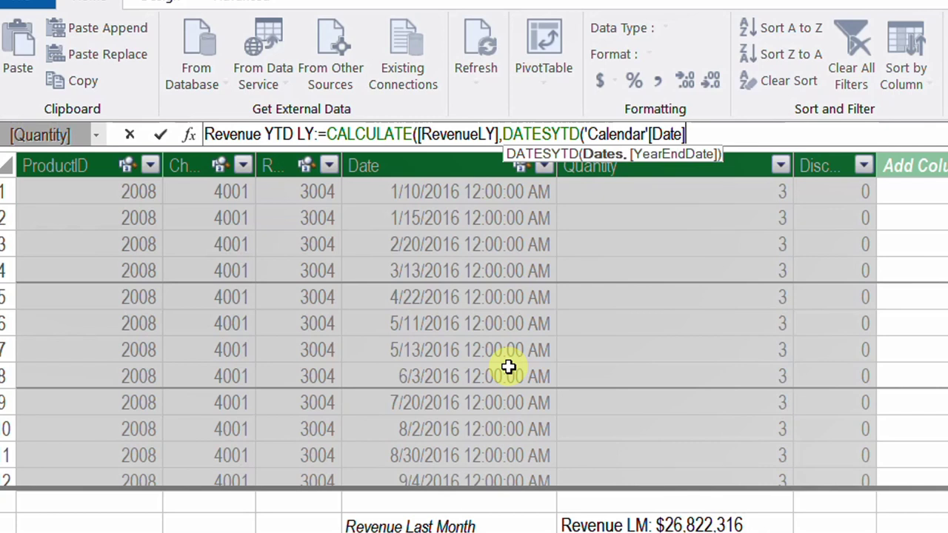
text()))
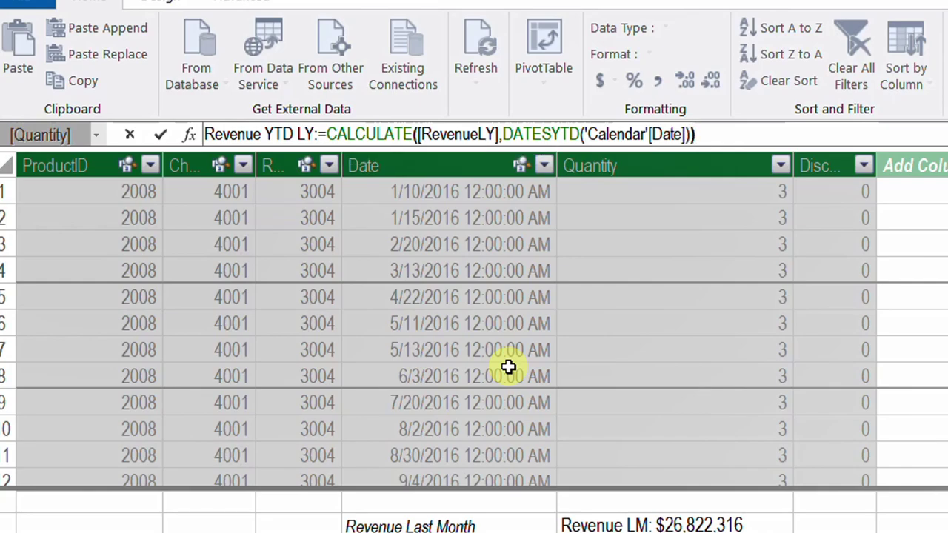
key(Return)
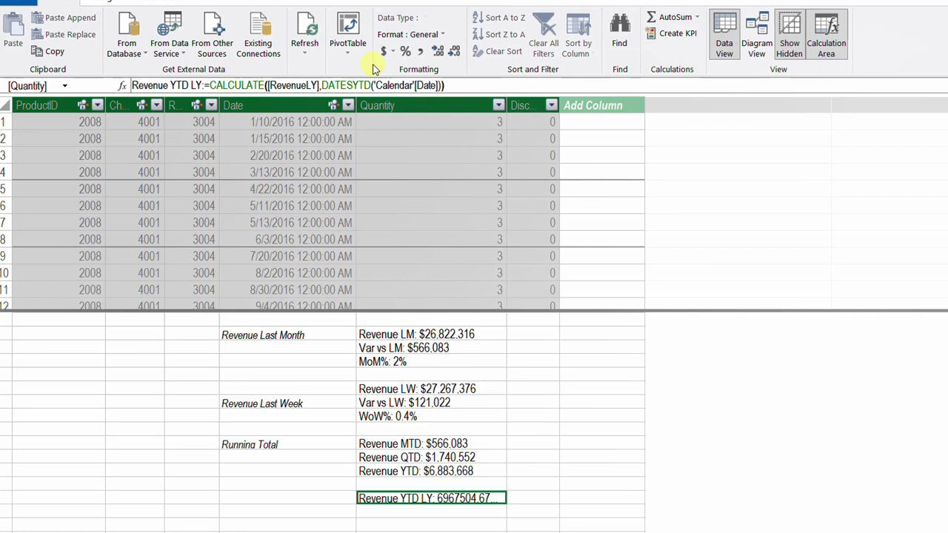
click(450, 513)
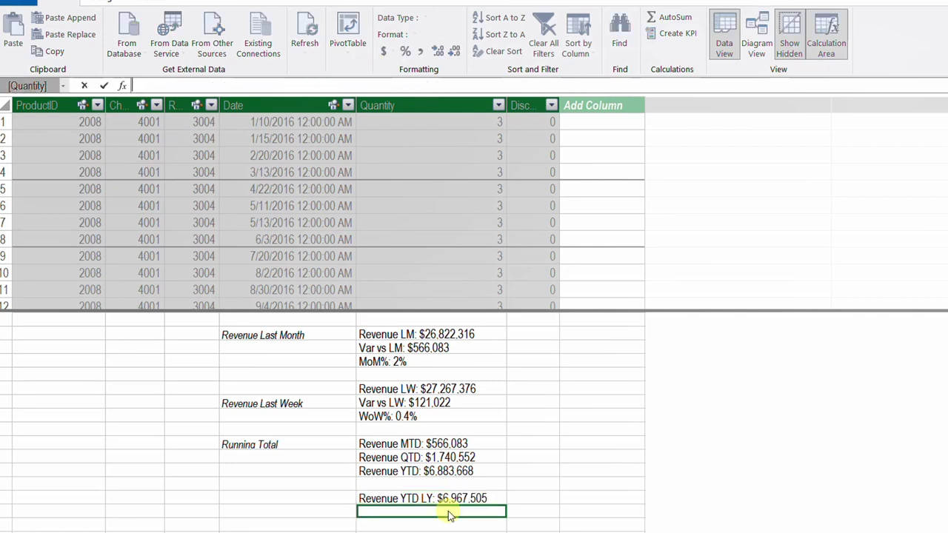
text(Var vs LY YTD)
text(:=)
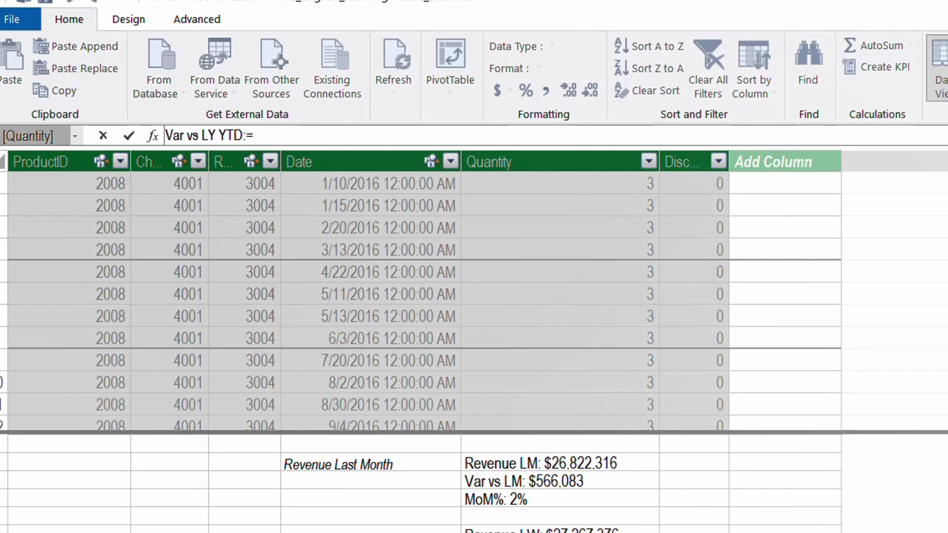
text([)
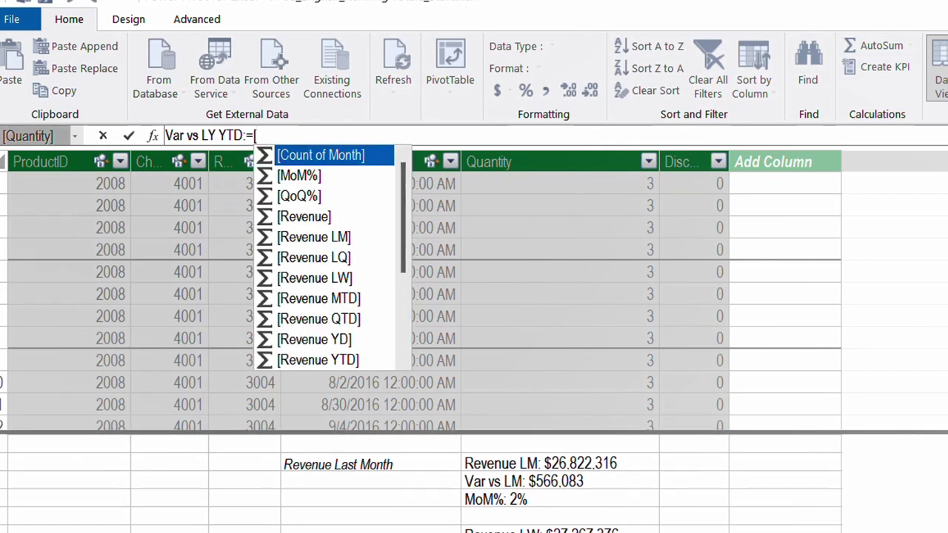
Complete Var vs LY YTD as [Revenue YTD]-[Revenue YTD LY] and commit it.
double_click(318, 360)
text(-r)
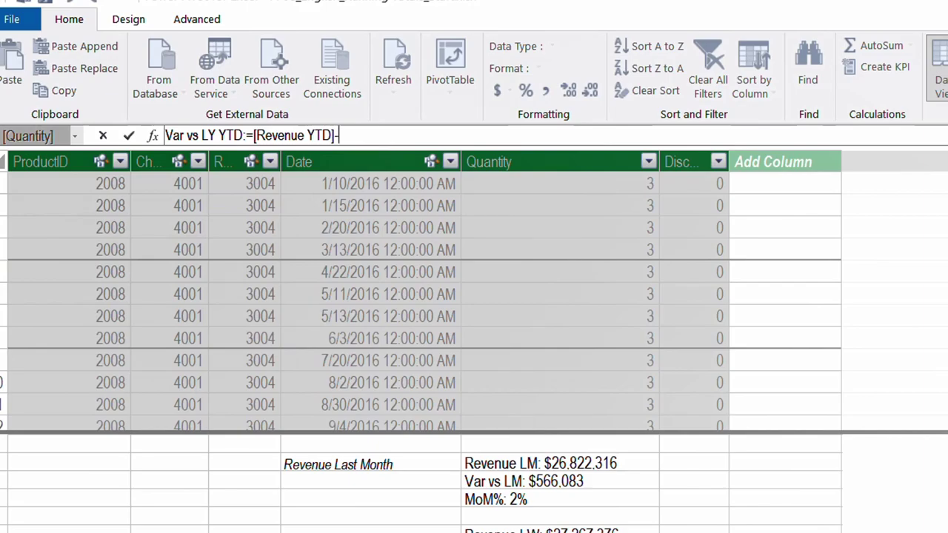
text(e)
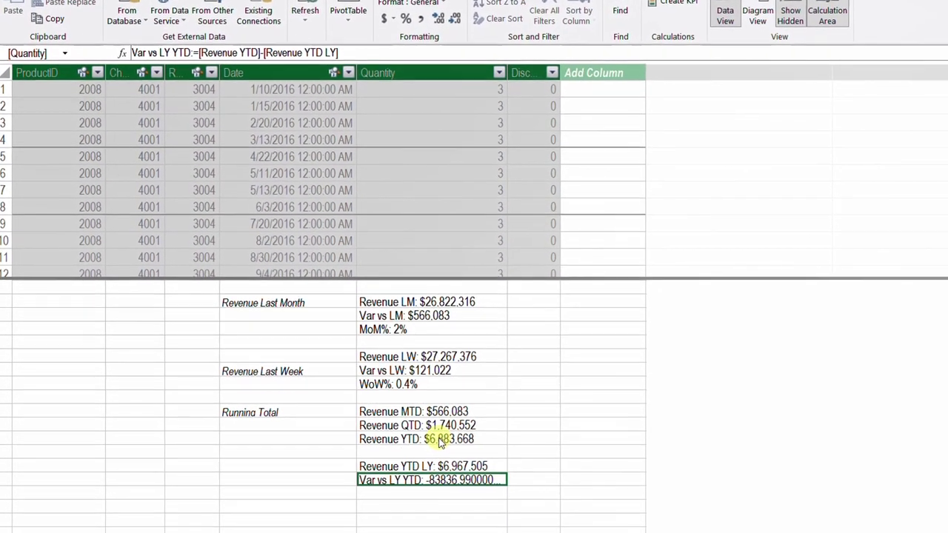
click(419, 493)
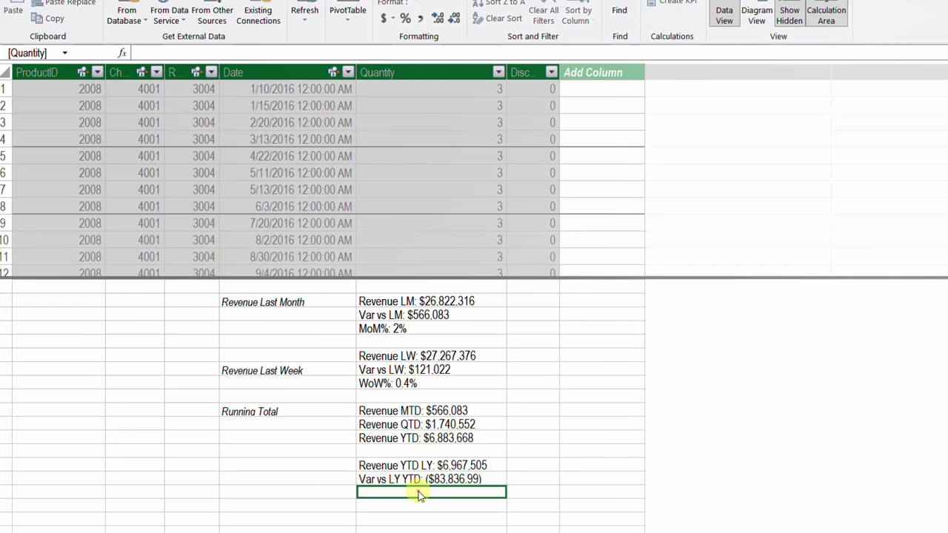
Create YoY% YTD:=DIVIDE([Var vs LY YTD],[Revenue YTD LY]) formatted as a percentage.
text(YoY)
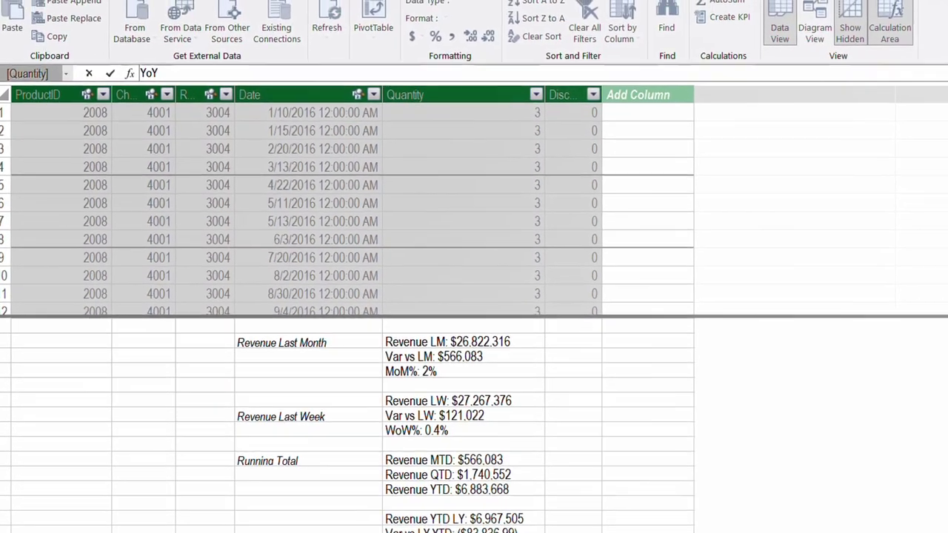
text(% YTD)
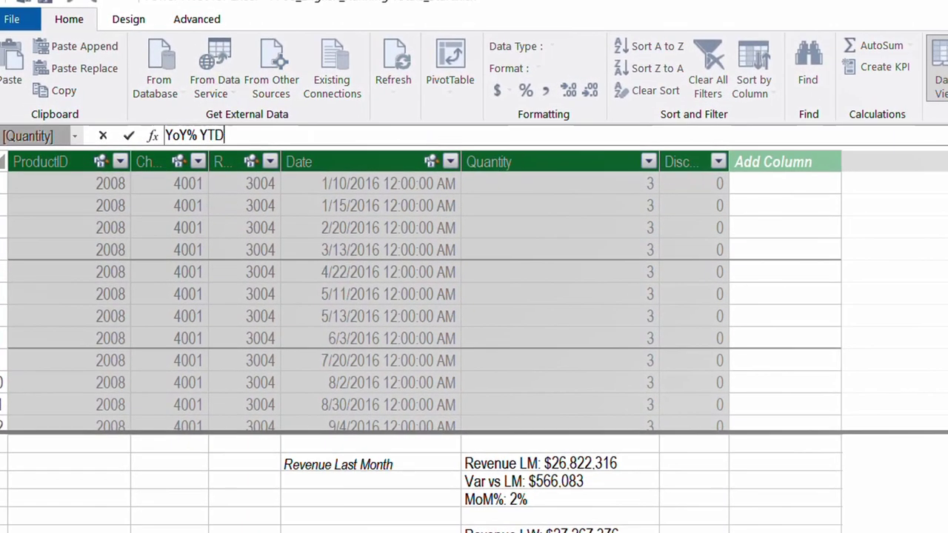
text(:=d)
text(v)
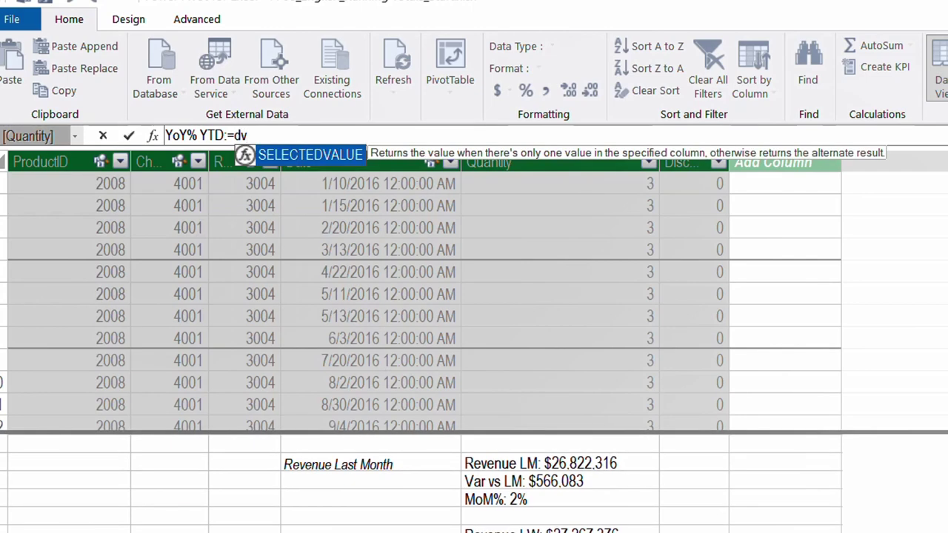
text(i)
key(Tab)
text([)
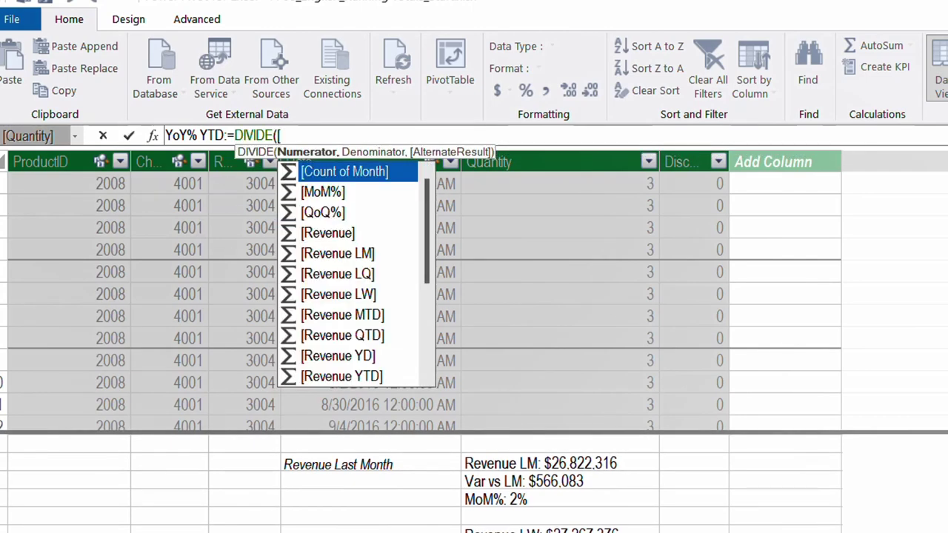
text(Var vs LY YTD],)
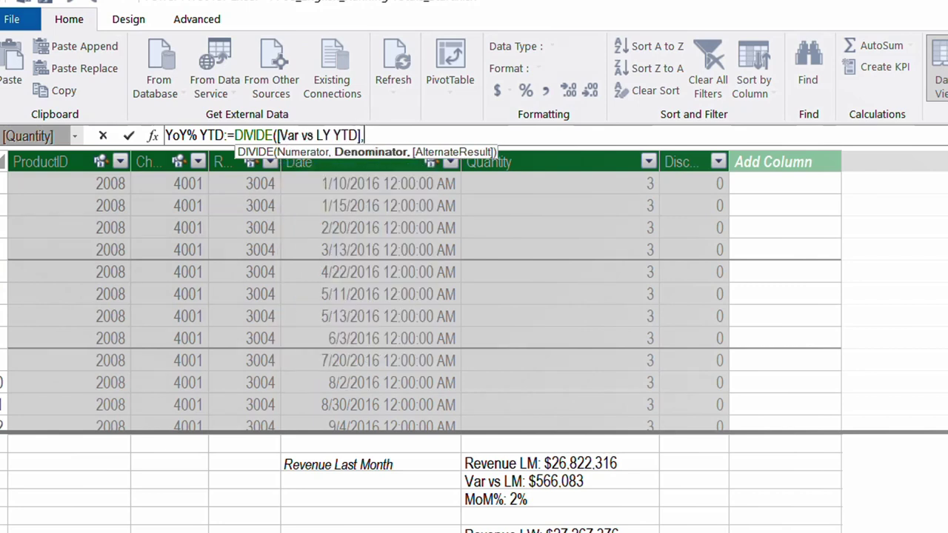
text([)
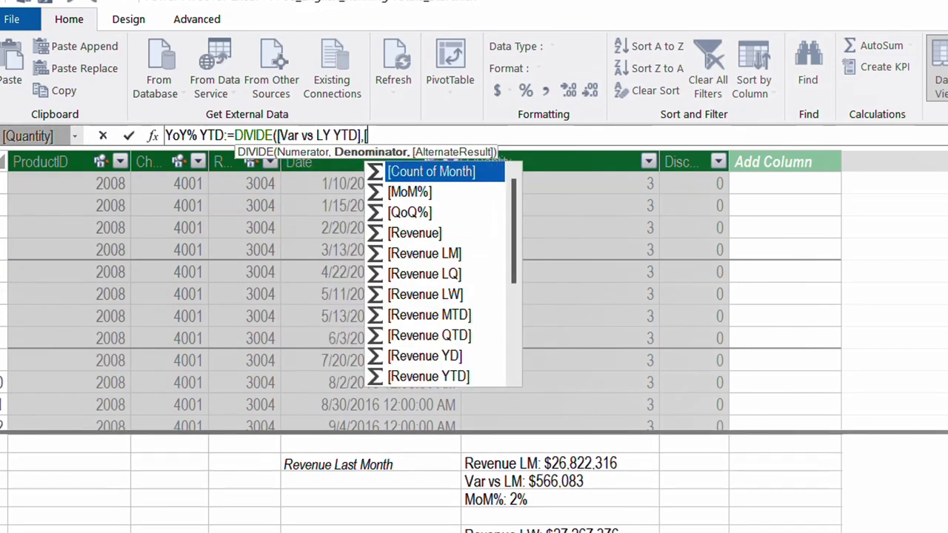
text(Revenue YTD LY]))
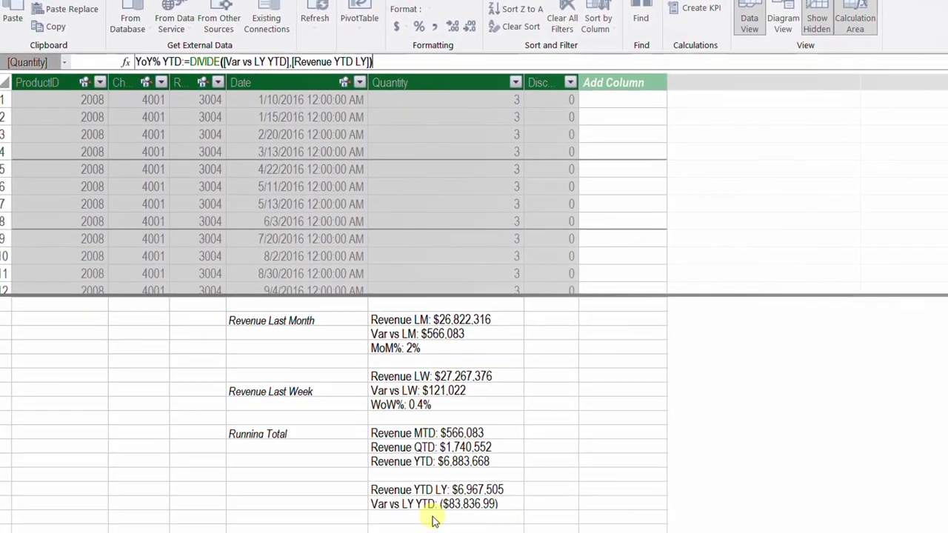
key(Return)
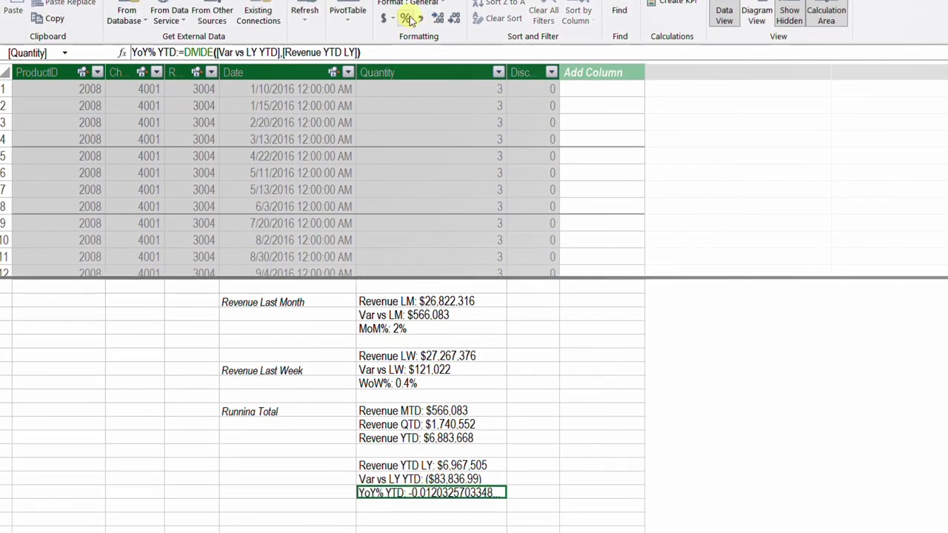
click(412, 18)
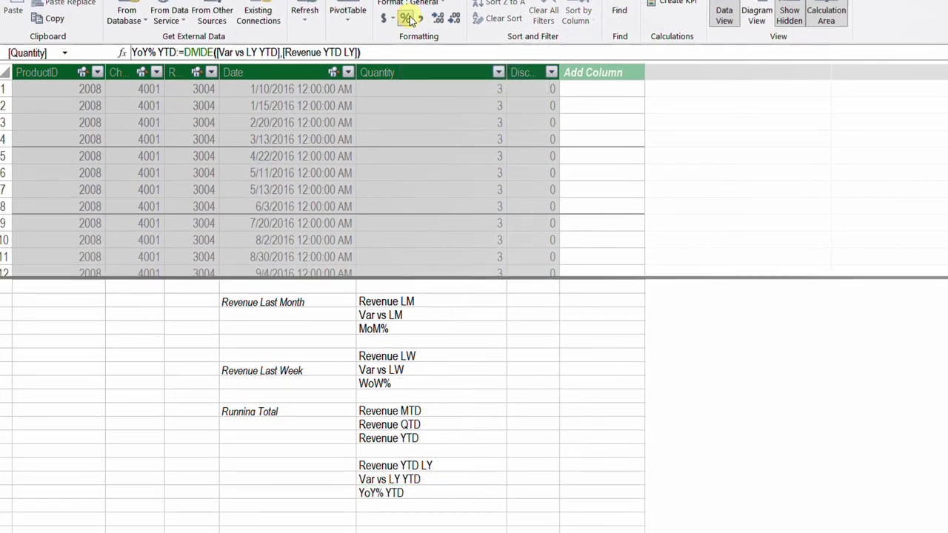
Move to the empty cell left of Revenue YTD LY and start a new entry.
key(Up)
key(Up)
key(Left)
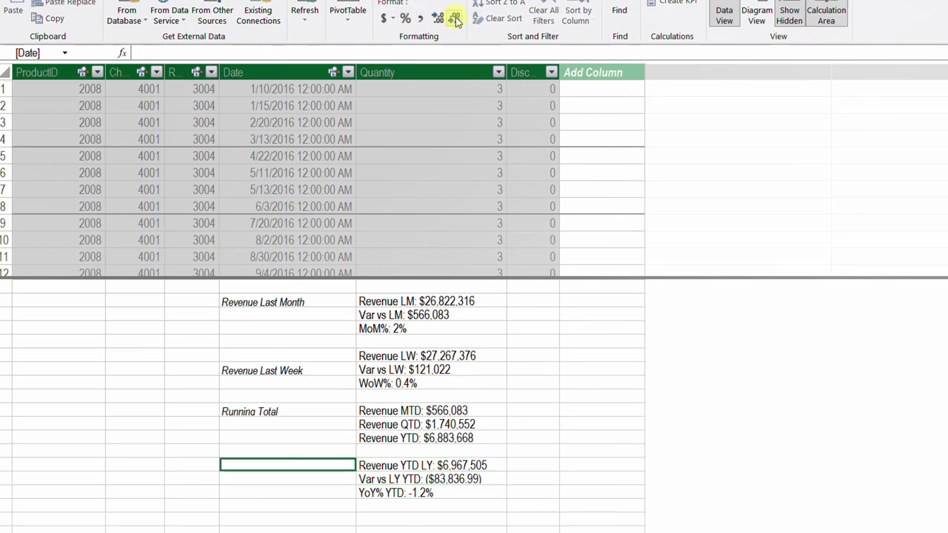
text(Rev YTD)
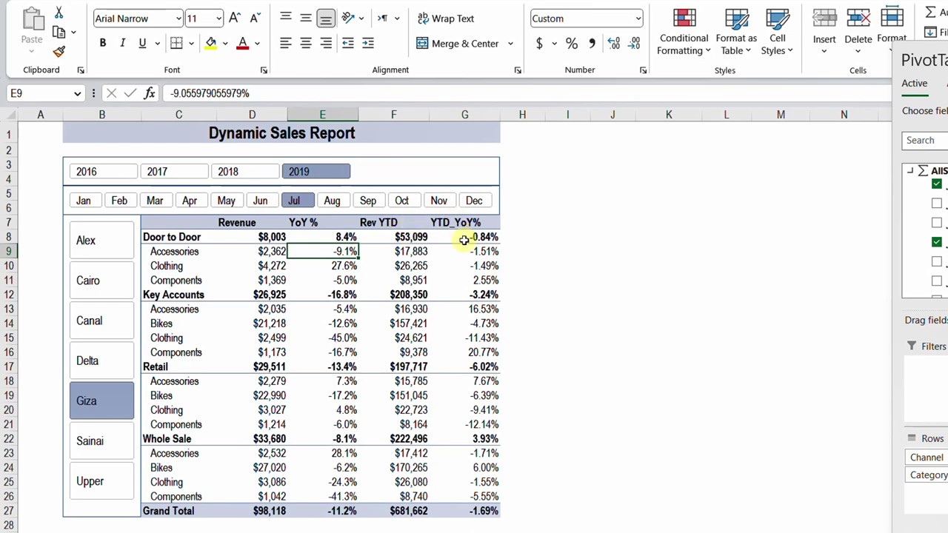
Filter the report to June 2018 using the Year and Month slicers.
mouse_move(474, 271)
mouse_move(471, 237)
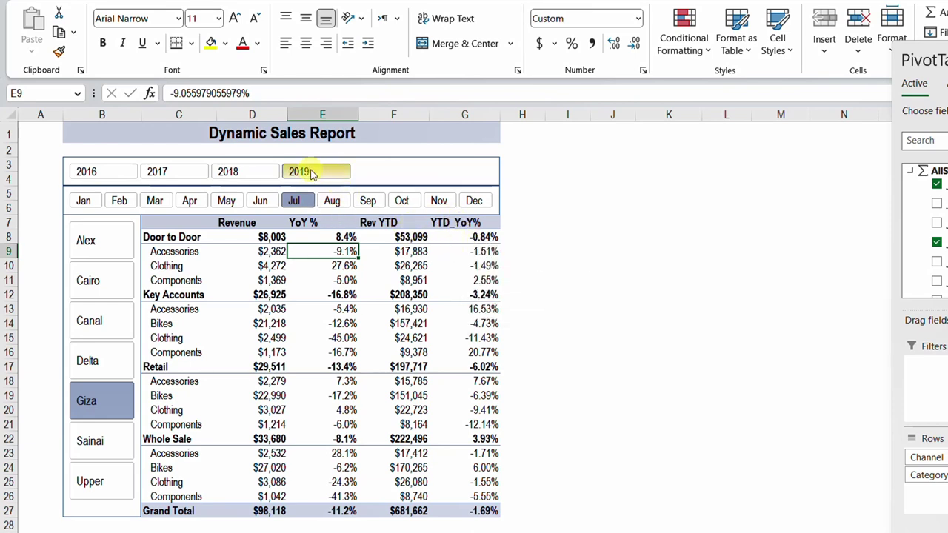
click(234, 176)
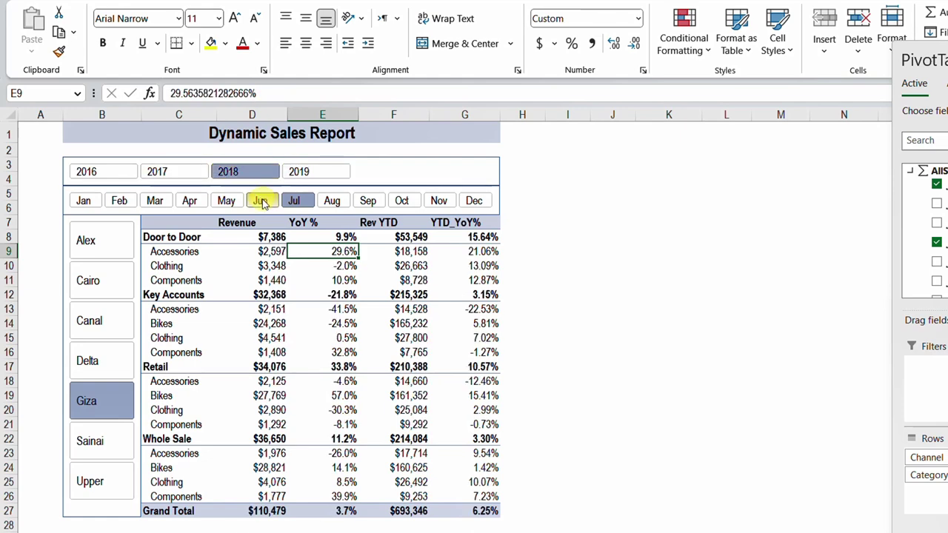
click(261, 202)
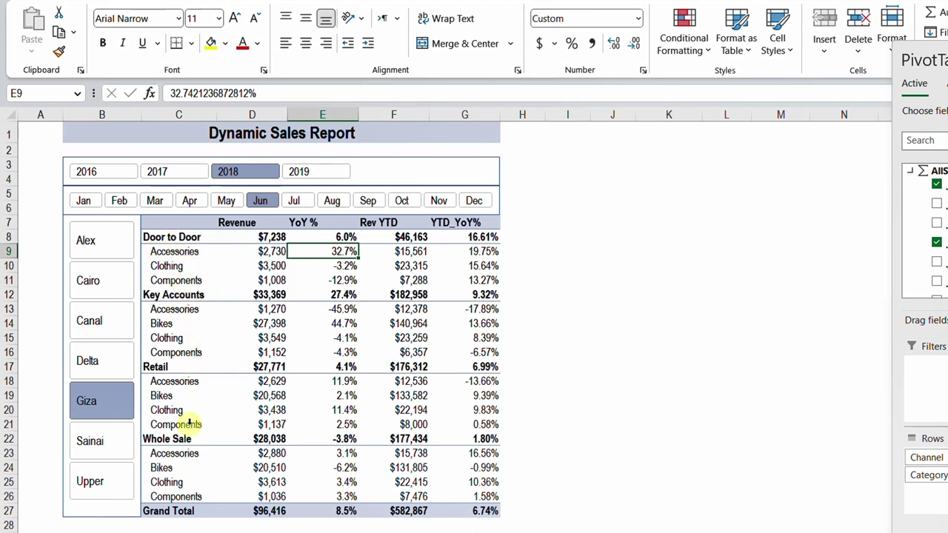
mouse_move(269, 393)
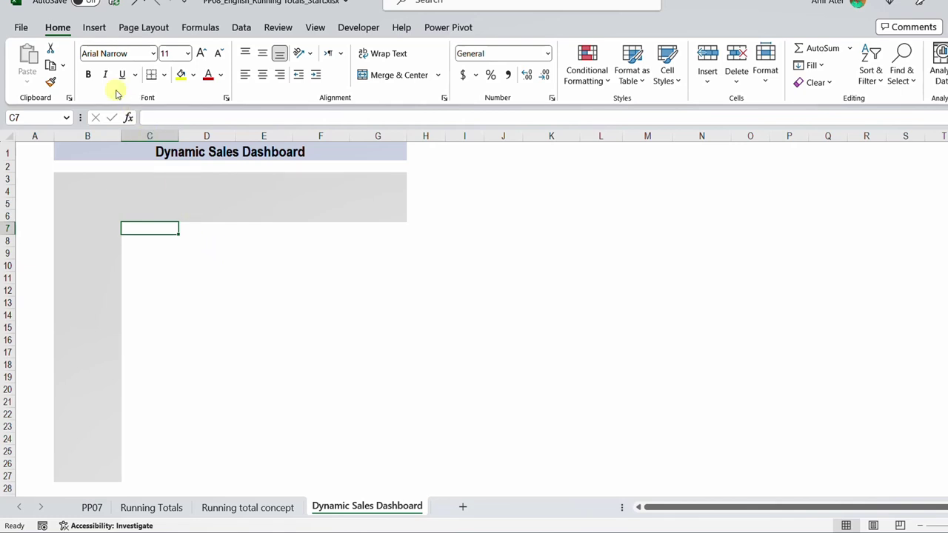
Insert a Data Model PivotTable at C7 on the dashboard sheet.
click(94, 27)
click(35, 78)
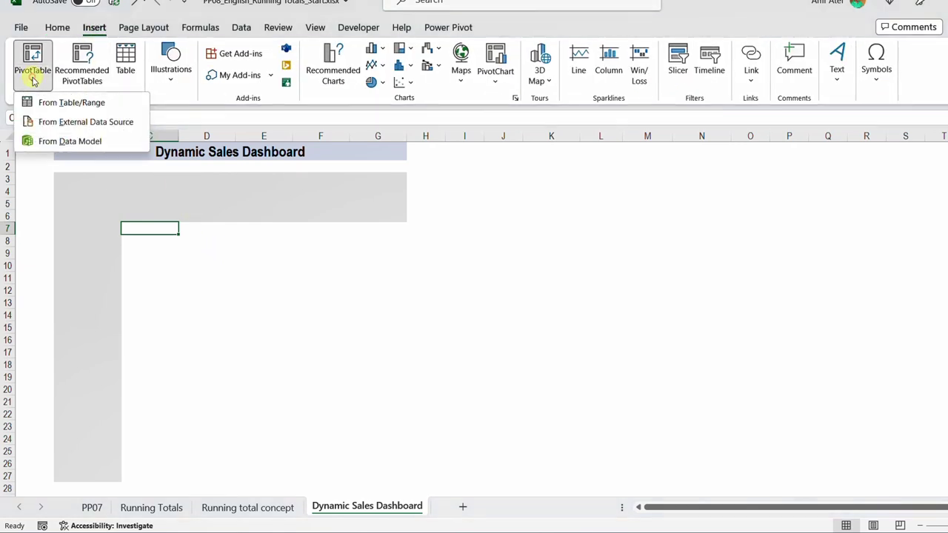
click(62, 140)
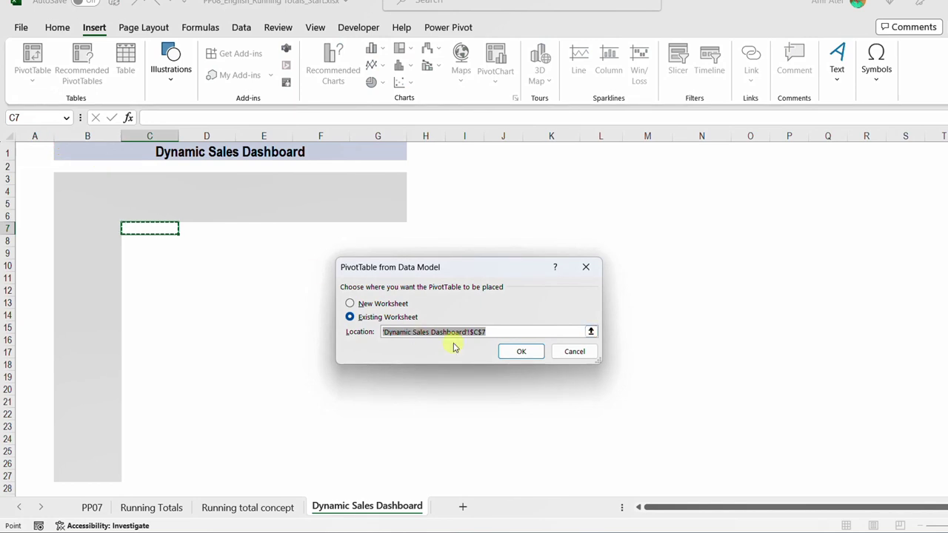
click(521, 352)
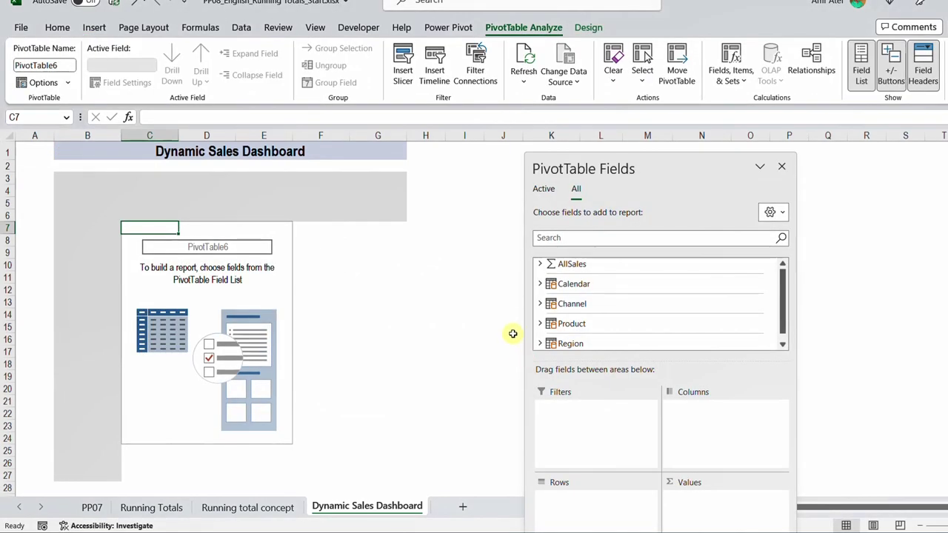
Add Revenue, YoY %, Revenue YTD and YoY% YTD as pivot values.
click(540, 266)
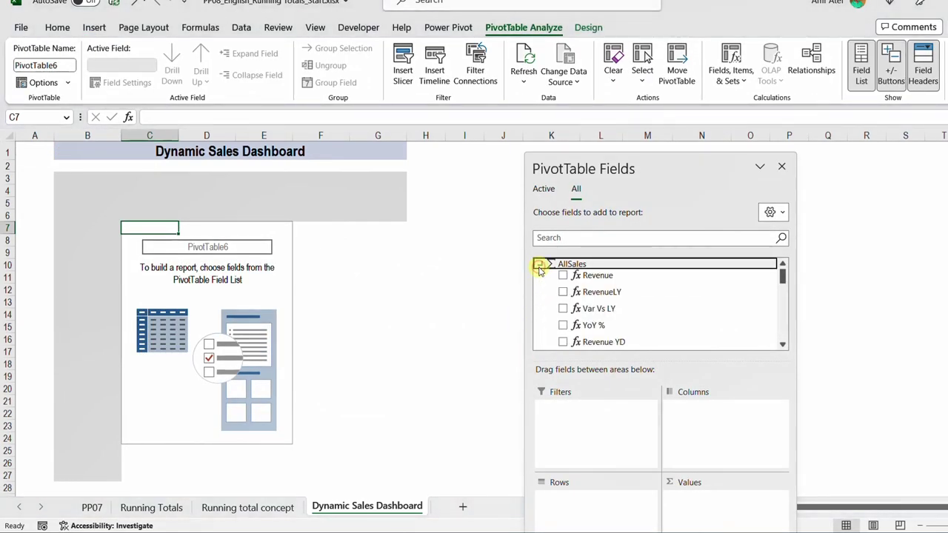
click(563, 275)
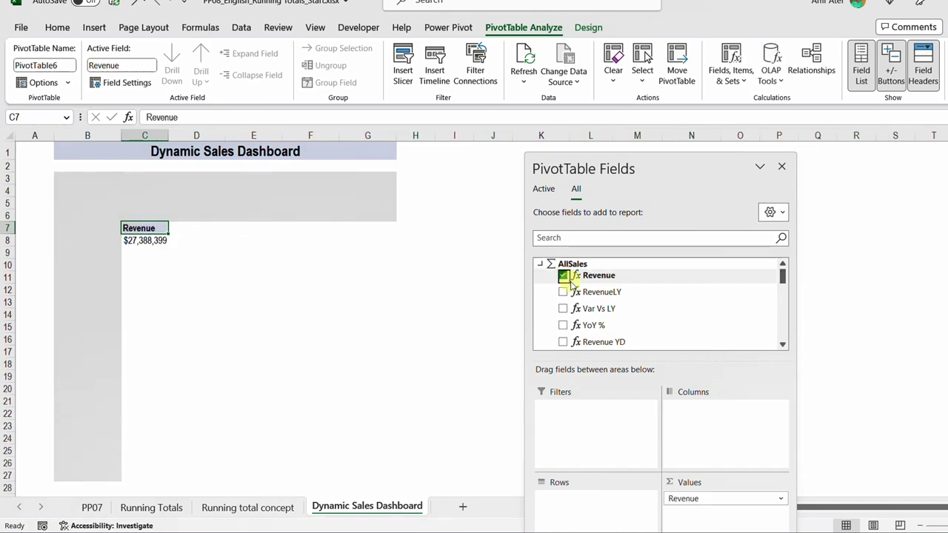
scroll(563, 293, down, 1)
click(563, 293)
scroll(565, 296, down, 3)
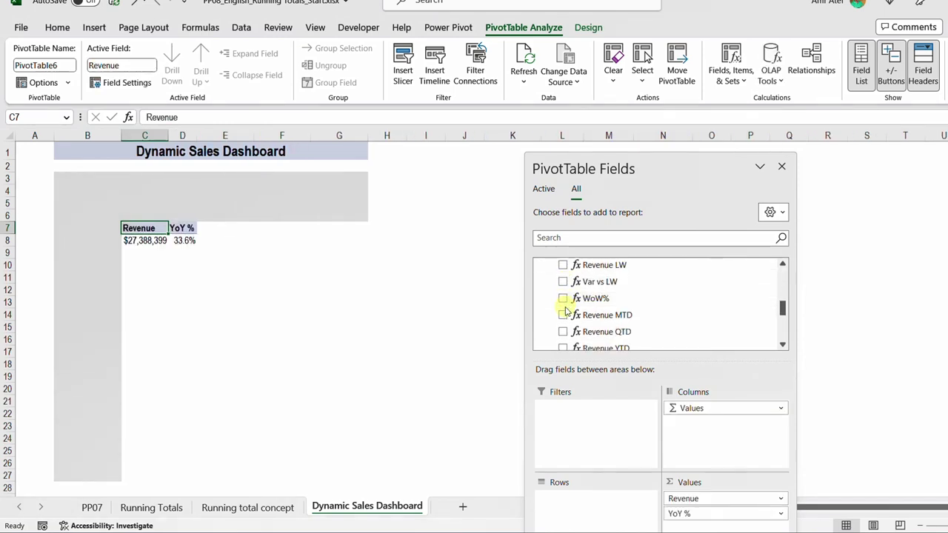
click(564, 317)
scroll(564, 296, down, 2)
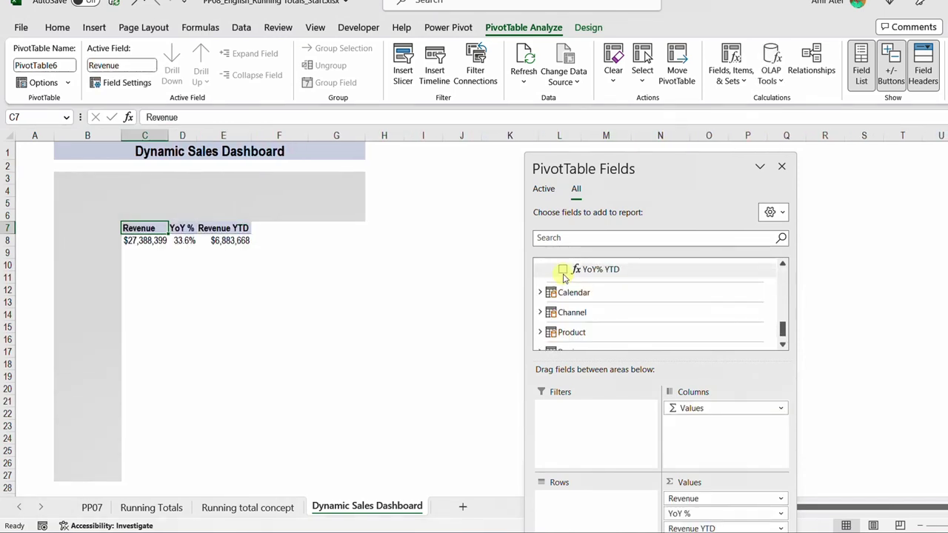
click(563, 271)
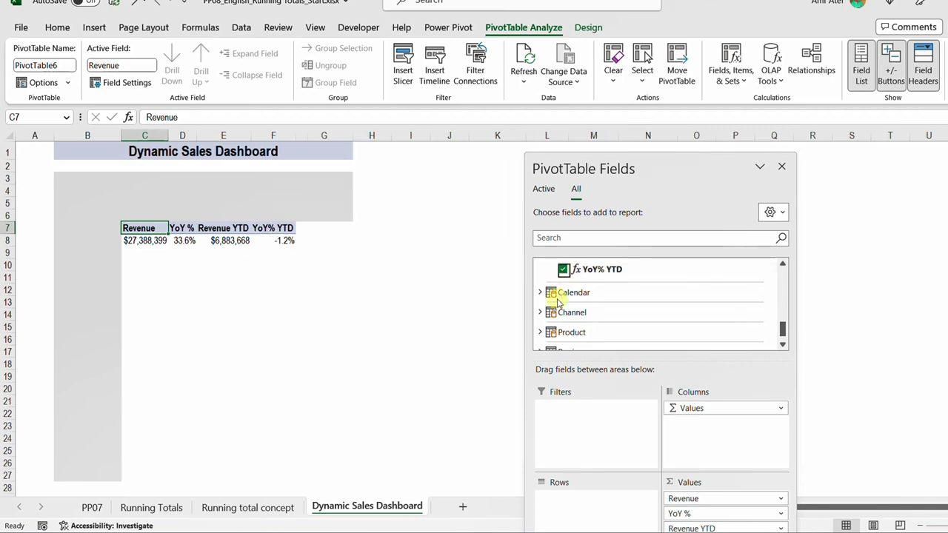
Put Channel in the rows with product Category nested beneath it.
click(539, 313)
drag(556, 324, 600, 496)
click(563, 337)
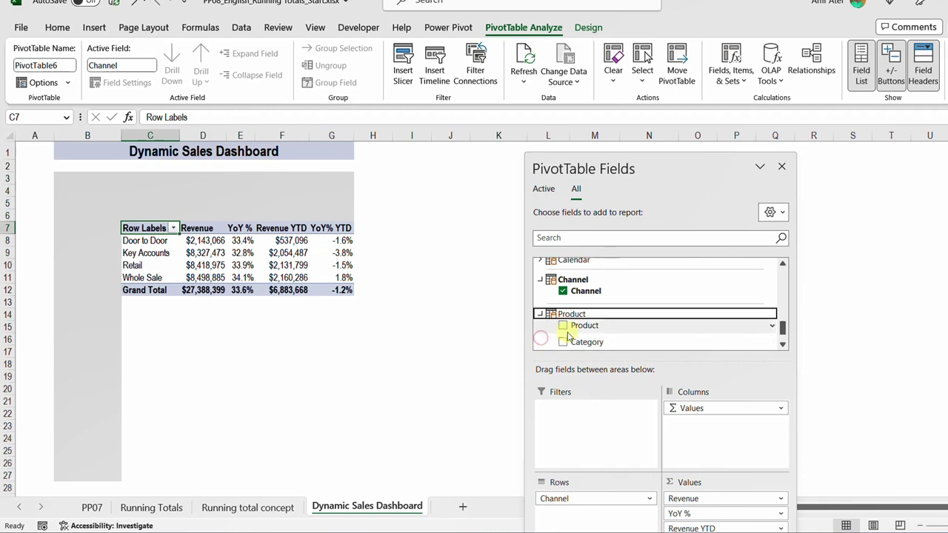
drag(592, 342, 600, 519)
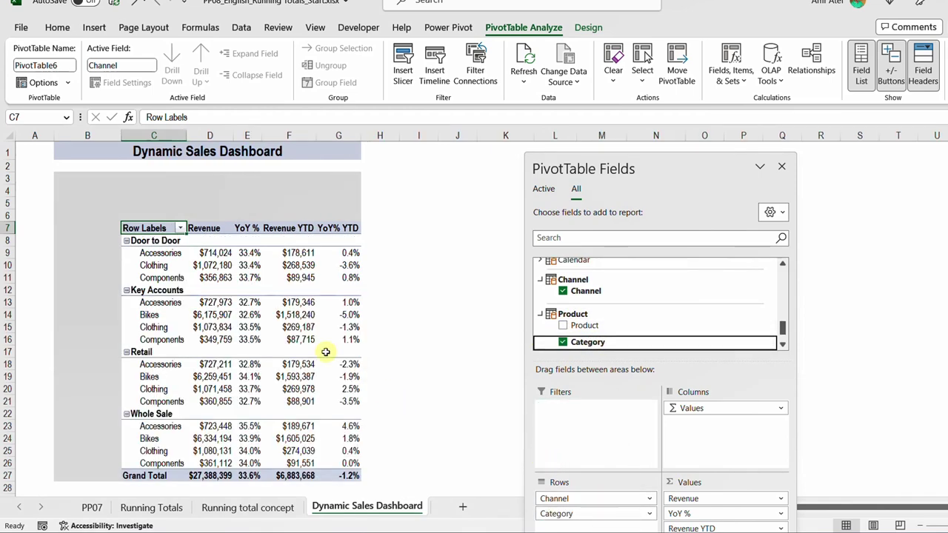
click(197, 267)
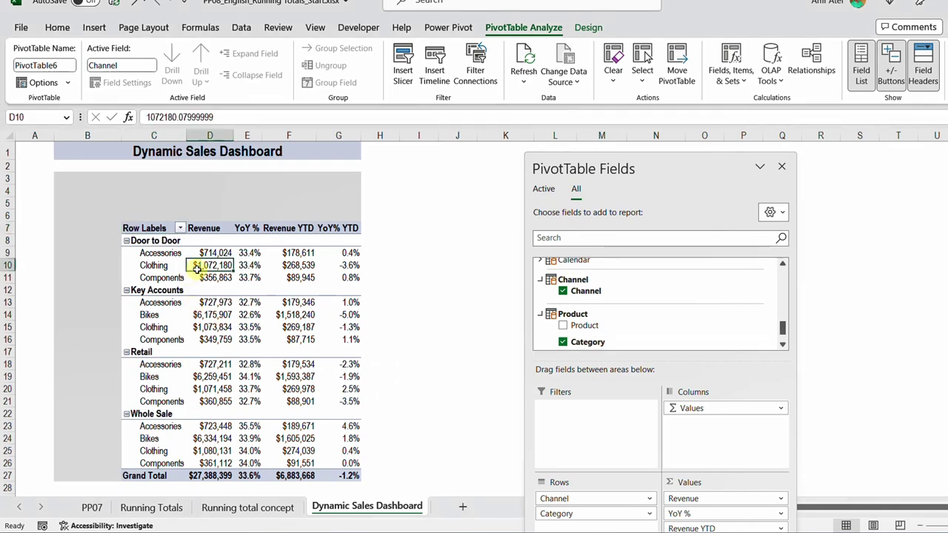
mouse_move(225, 323)
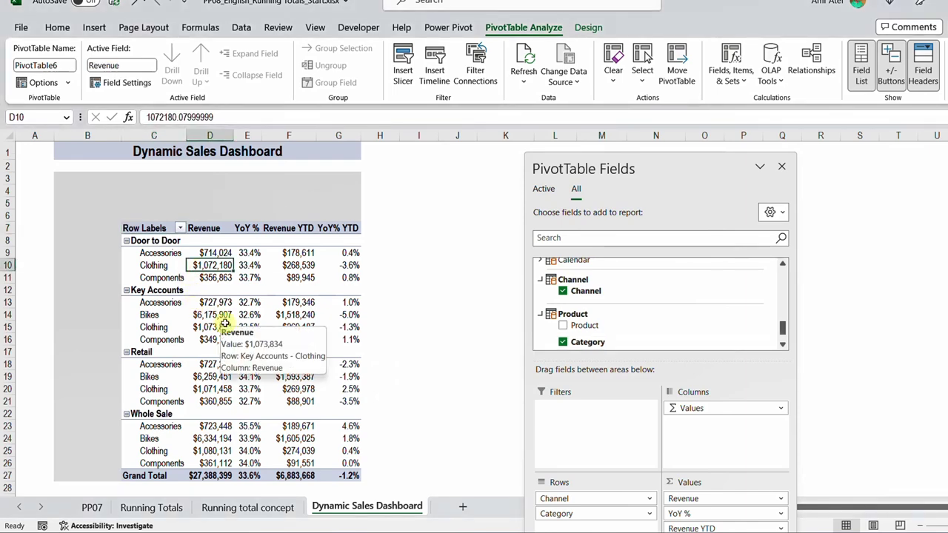
Show pivot subtotals at the top of each channel group.
click(588, 28)
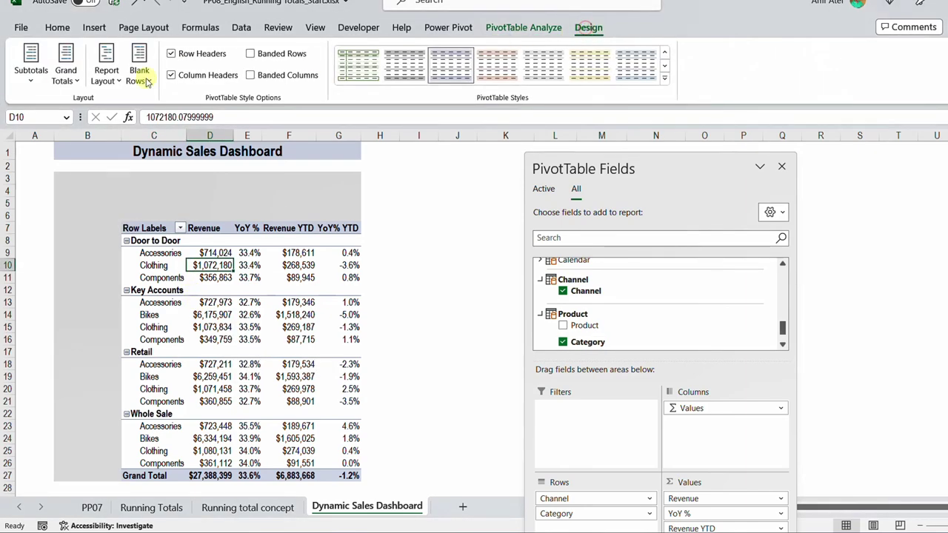
click(28, 74)
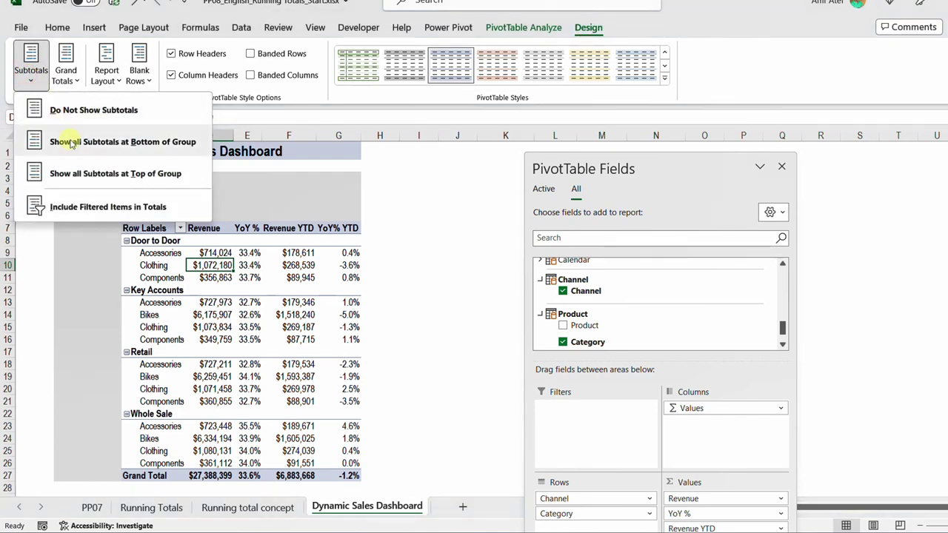
click(74, 175)
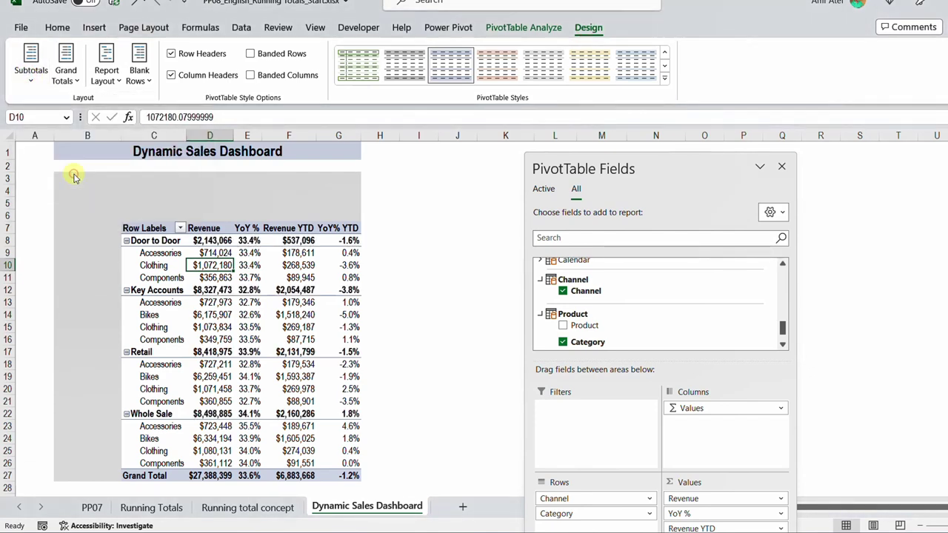
Hide the pivot's expand/collapse buttons and the Row Labels field header.
click(540, 30)
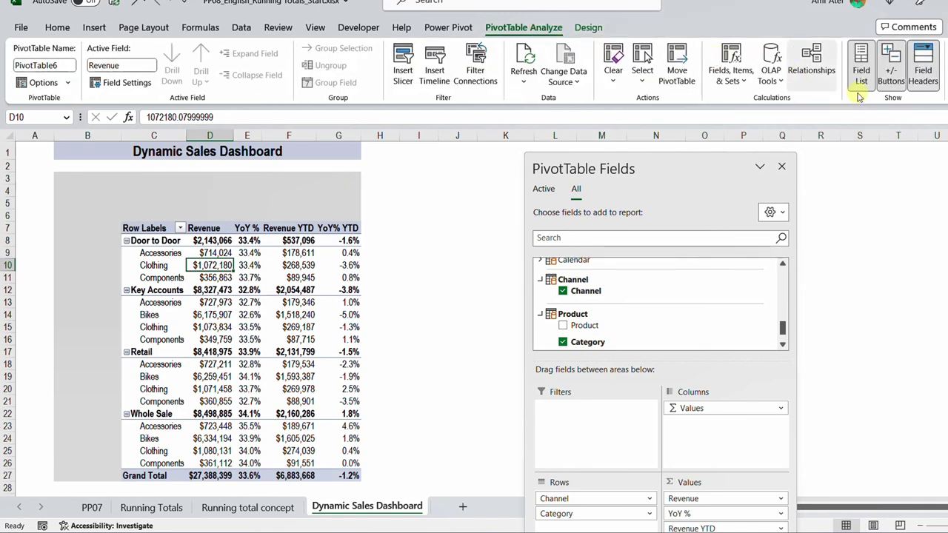
click(894, 77)
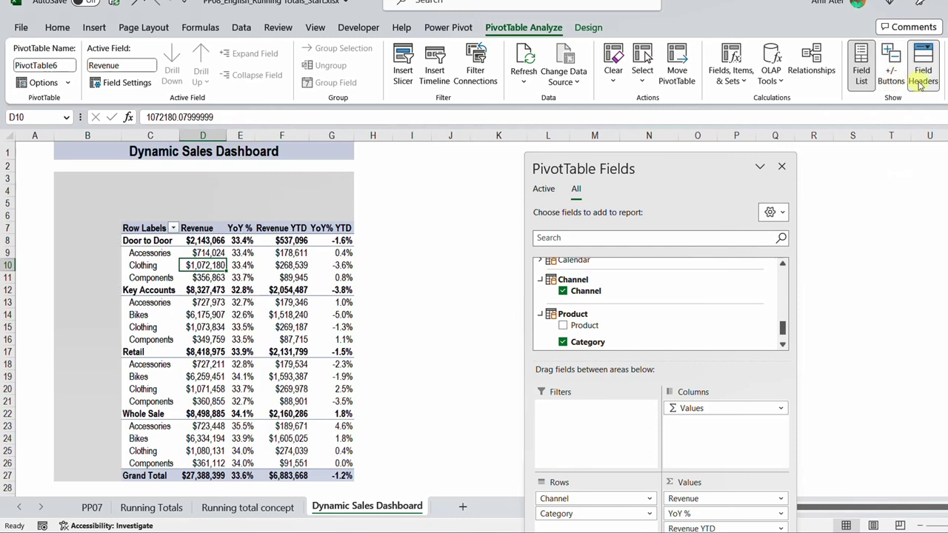
click(923, 81)
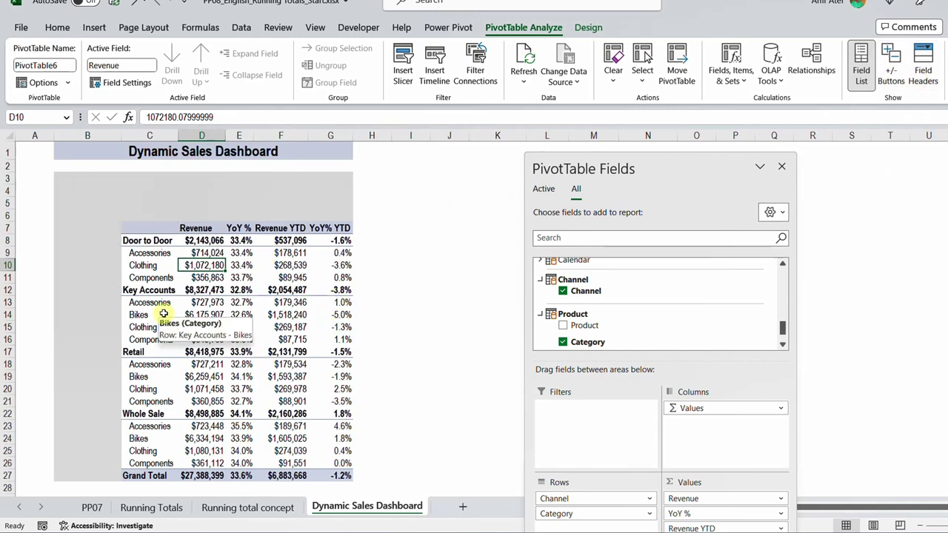
Turn off 'Autofit column widths on update' in PivotTable Options.
click(37, 82)
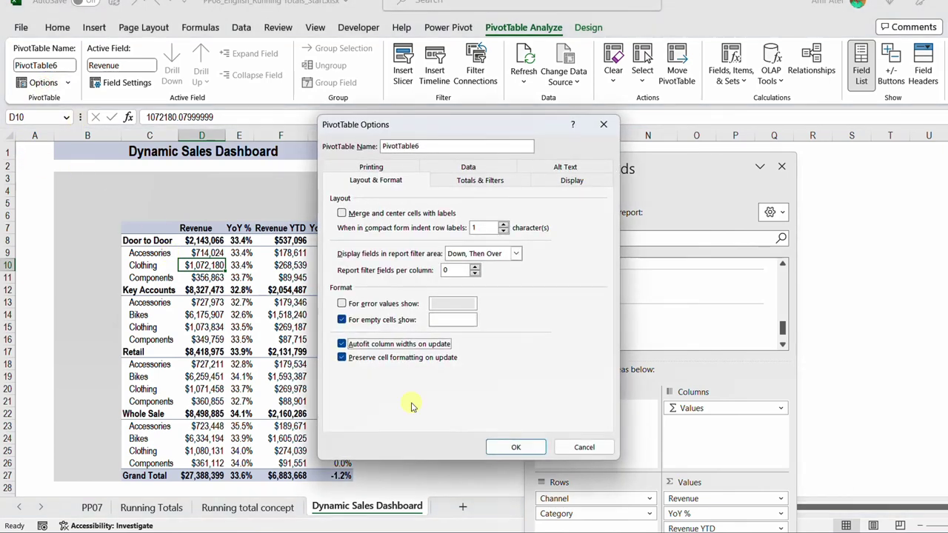
click(386, 345)
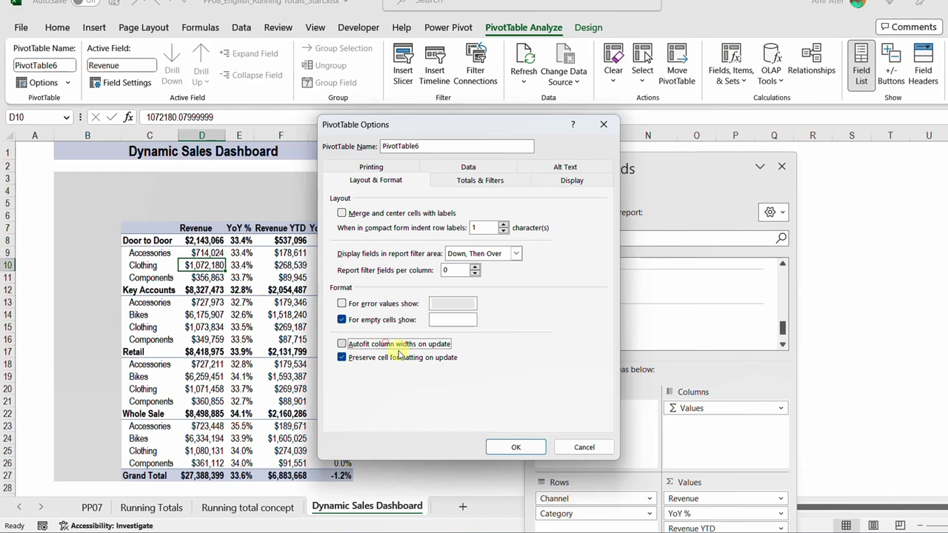
click(515, 447)
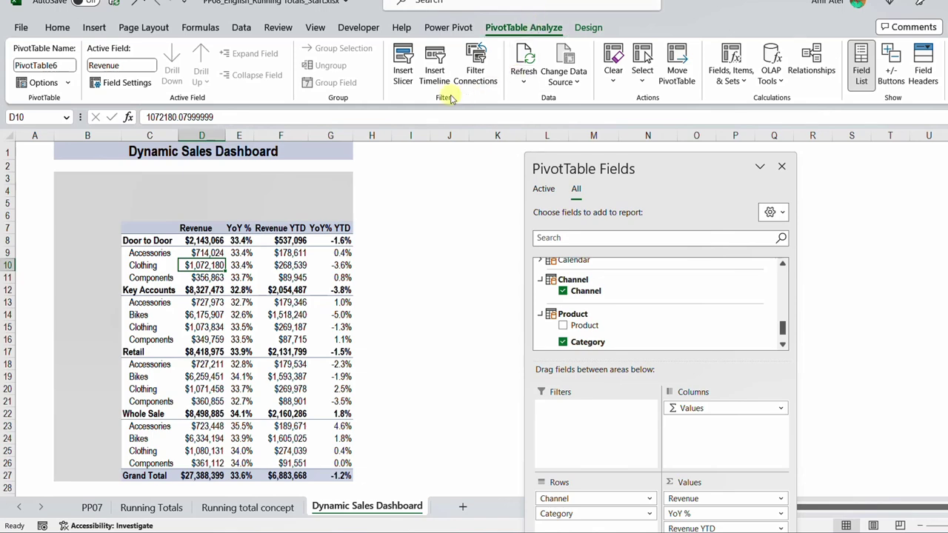
Insert slicers for Calendar Month and Year plus Region from the All fields list.
click(403, 68)
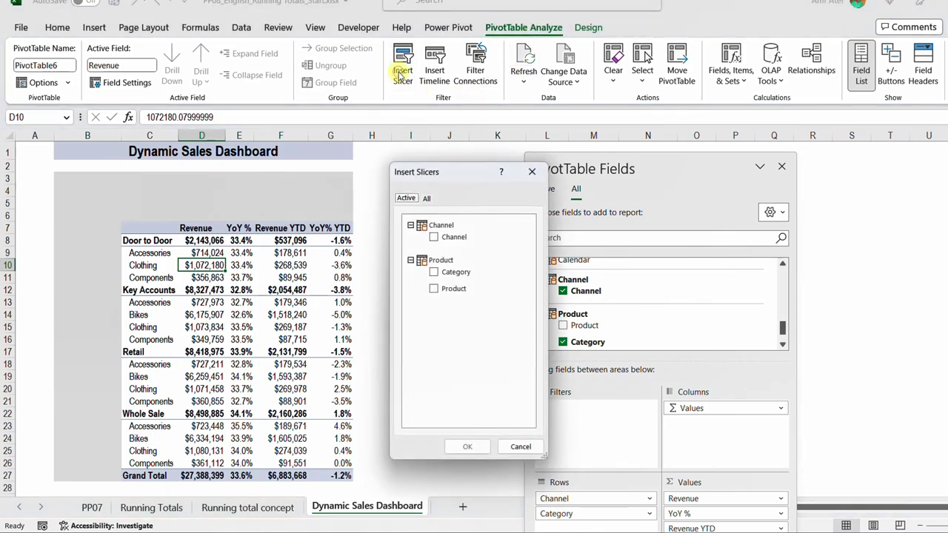
click(426, 198)
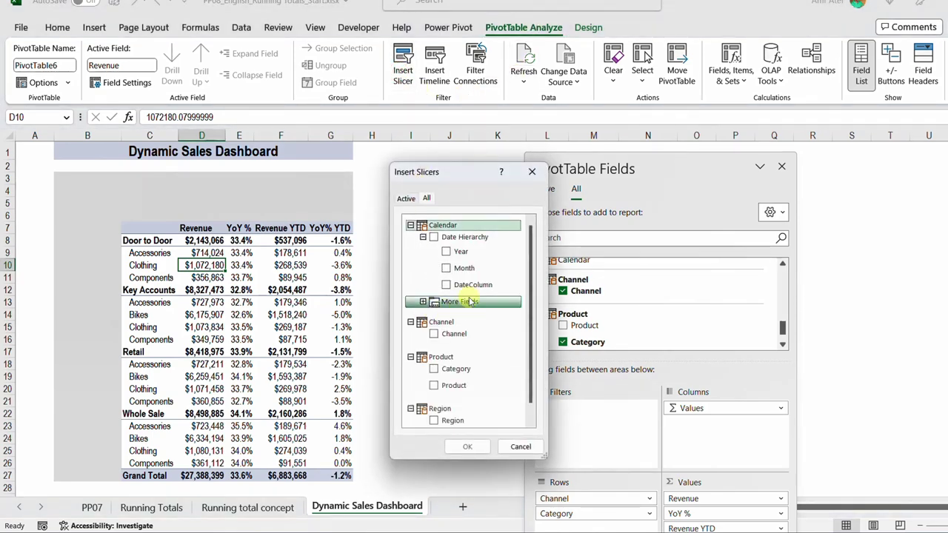
click(424, 301)
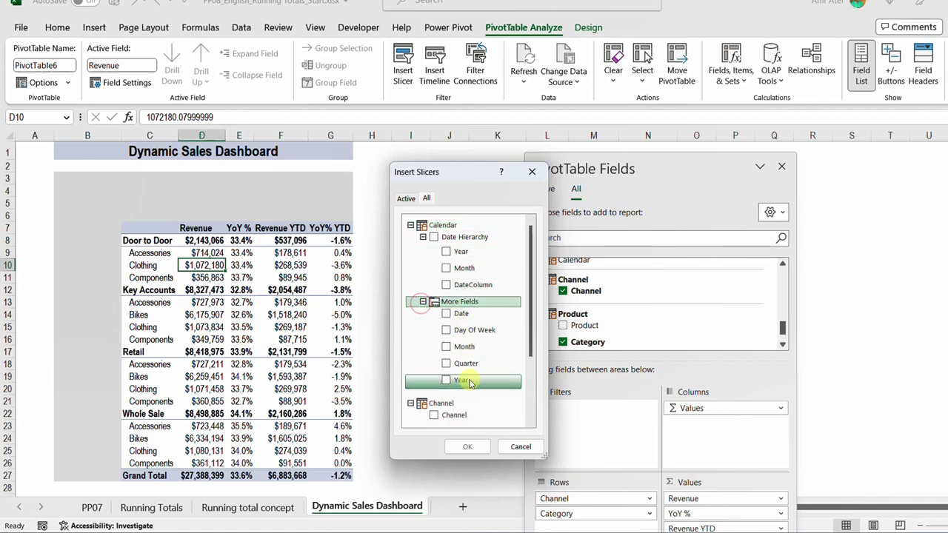
click(446, 347)
click(447, 380)
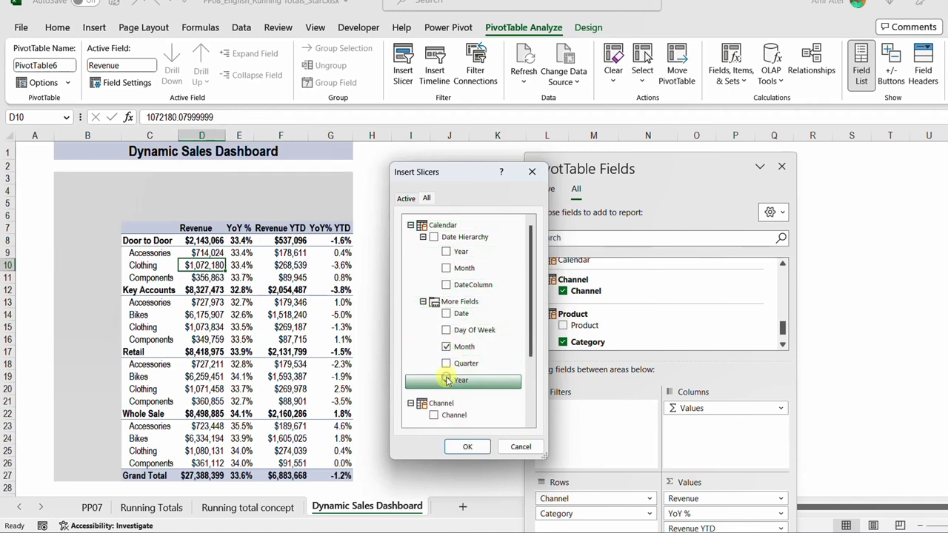
scroll(477, 361, down, 3)
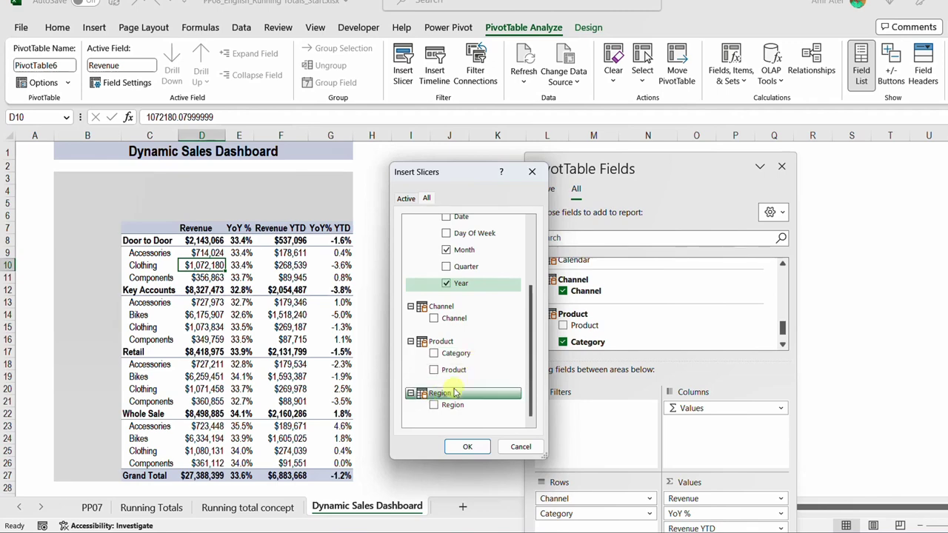
click(436, 408)
click(467, 446)
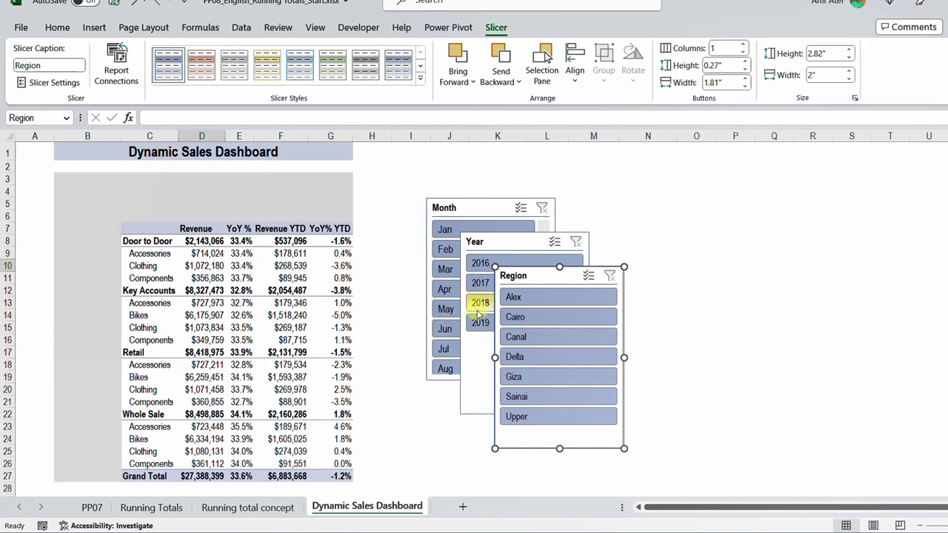
Move the Year slicer to the dashboard's top-left as a wide thin strip with six columns.
click(504, 241)
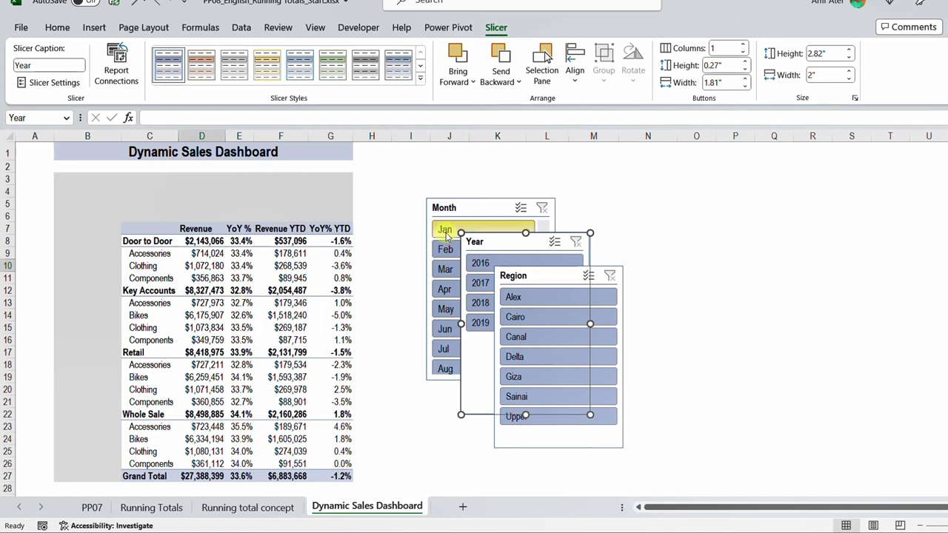
drag(491, 240, 90, 183)
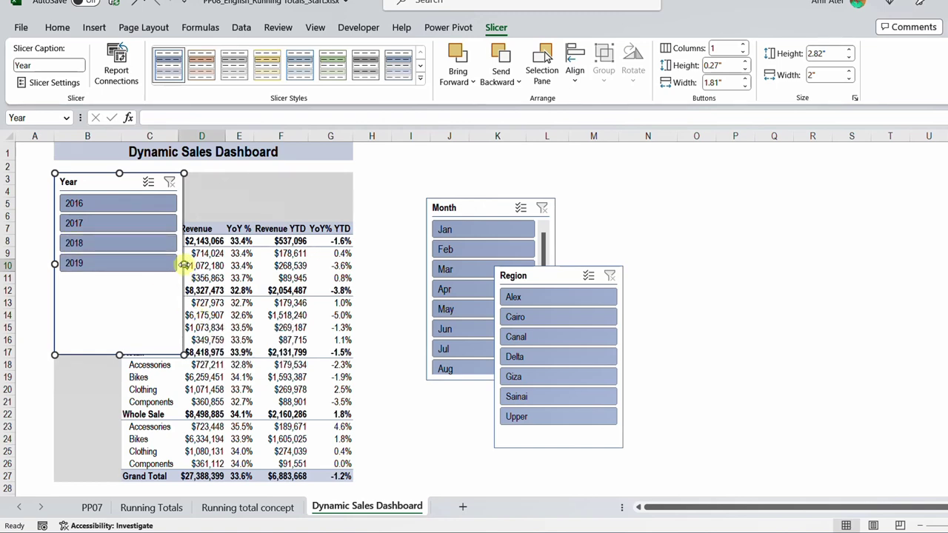
drag(183, 265, 348, 265)
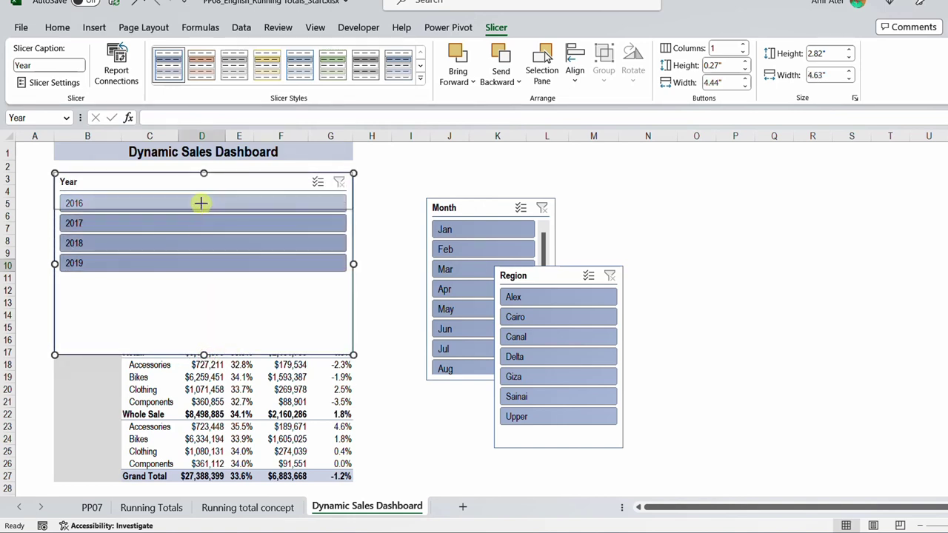
drag(201, 203, 202, 197)
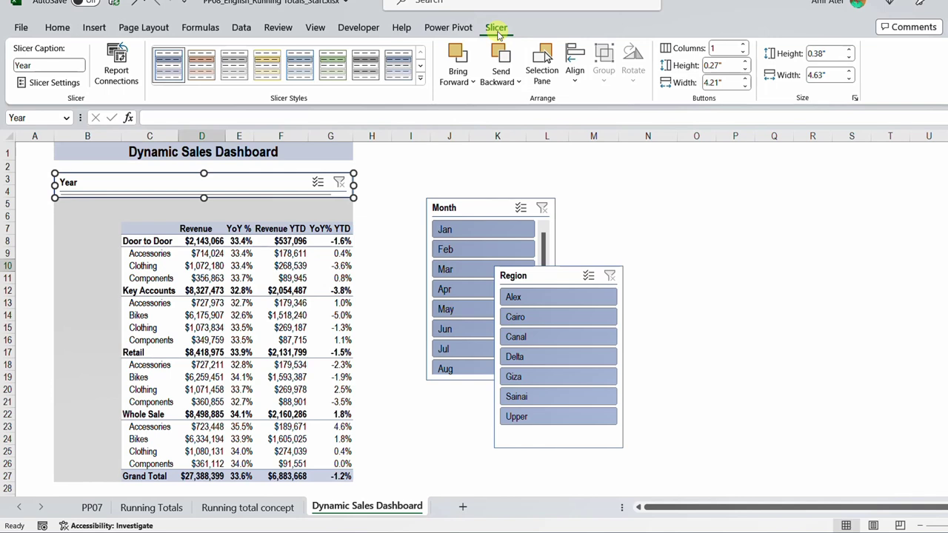
click(745, 46)
click(745, 45)
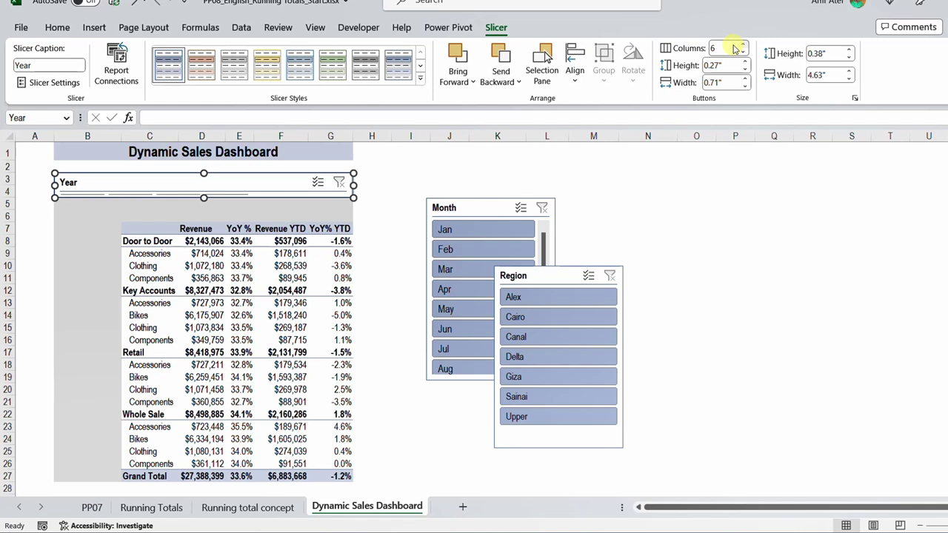
Hide the Year slicer's header and lower its button height to 0.2".
click(59, 85)
click(355, 299)
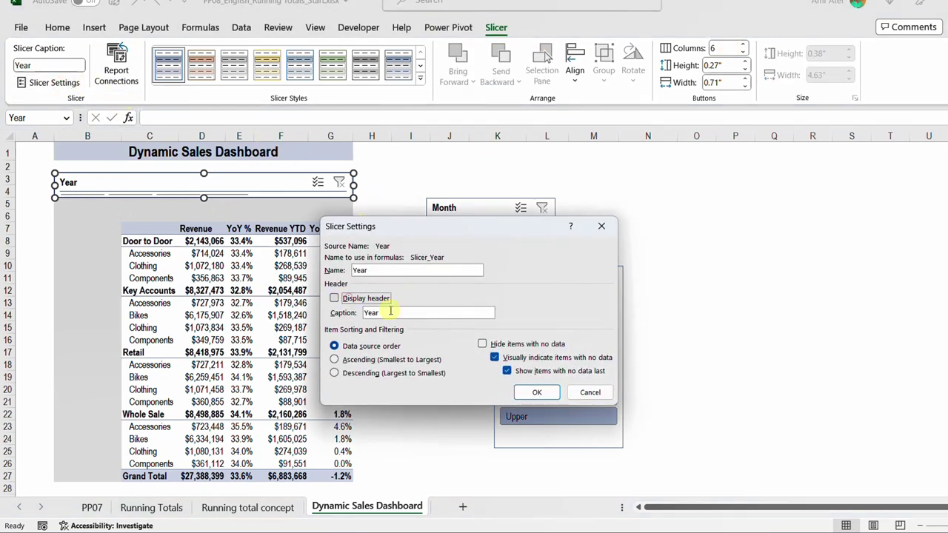
click(536, 393)
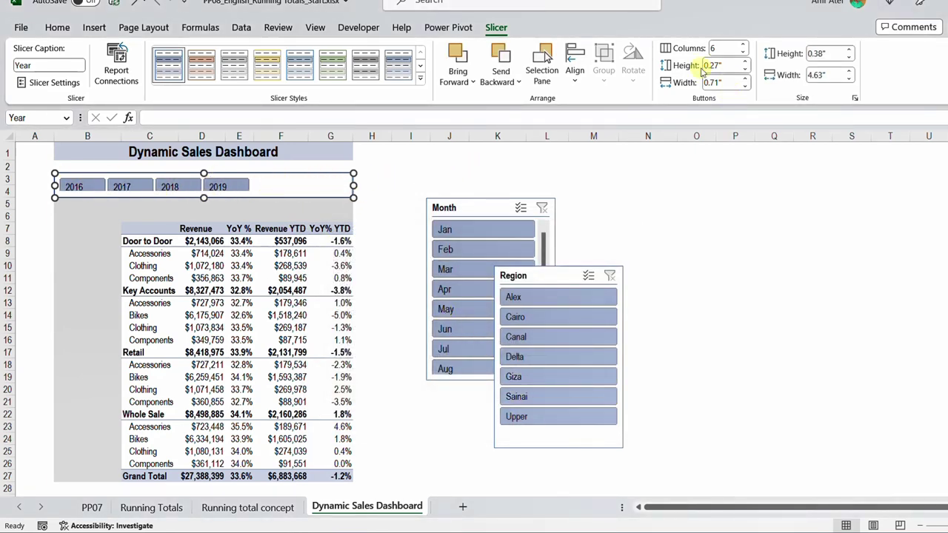
click(746, 69)
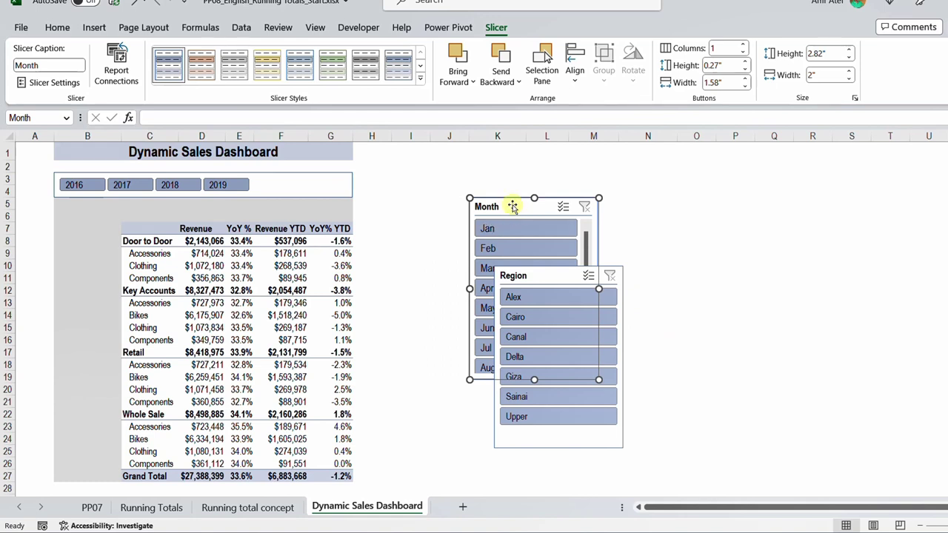
Place the Month slicer under the Year slicer, shorten it, and hide its header.
drag(511, 206, 95, 205)
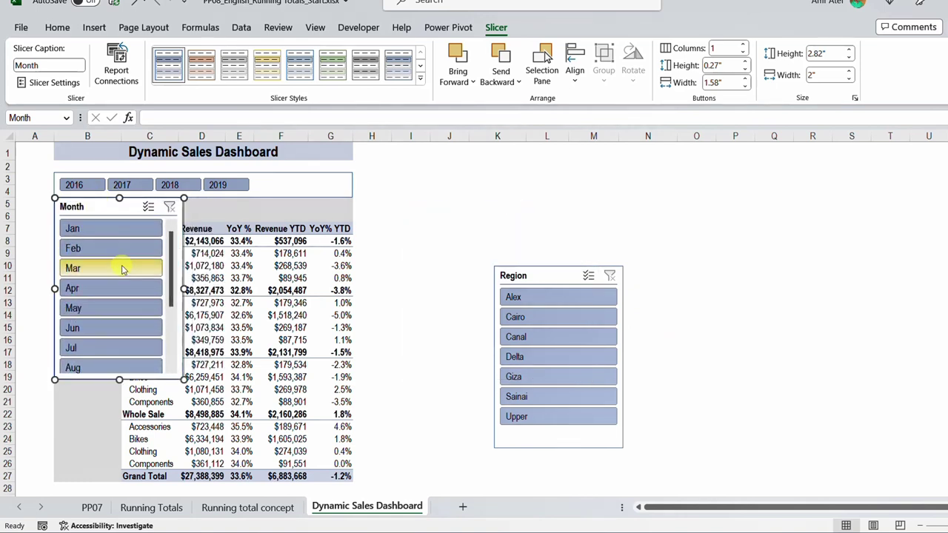
drag(119, 379, 354, 211)
click(54, 82)
click(355, 298)
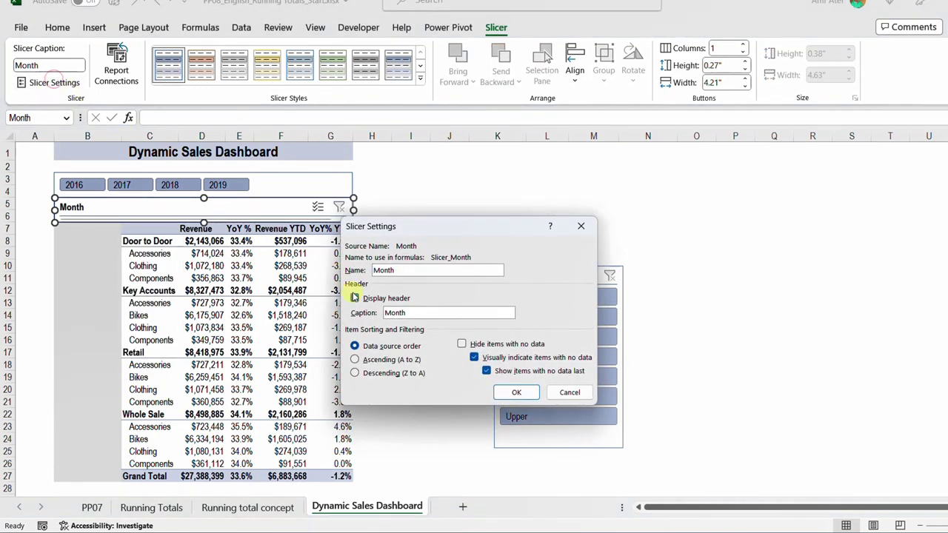
click(516, 392)
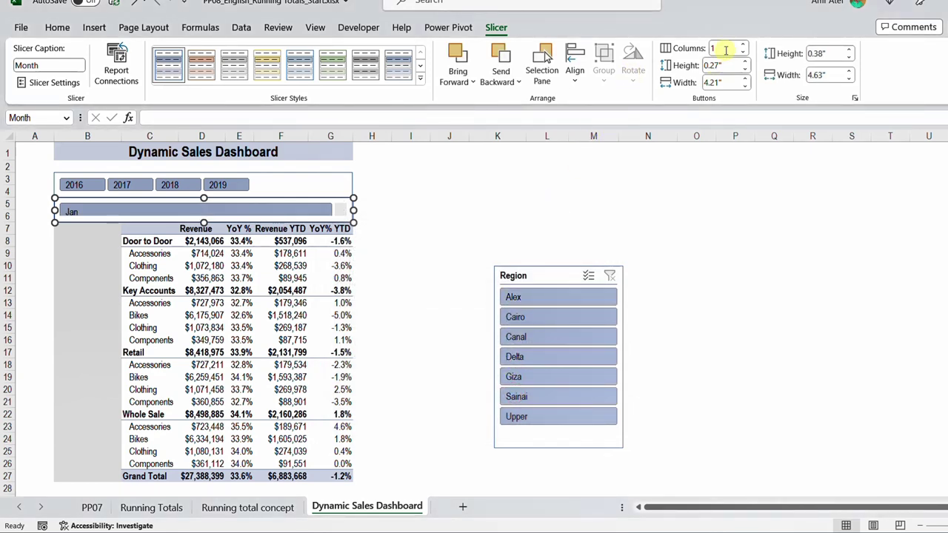
Lay the Month slicer out in 12 columns and select columns C:G to widen.
text(2)
key(Return)
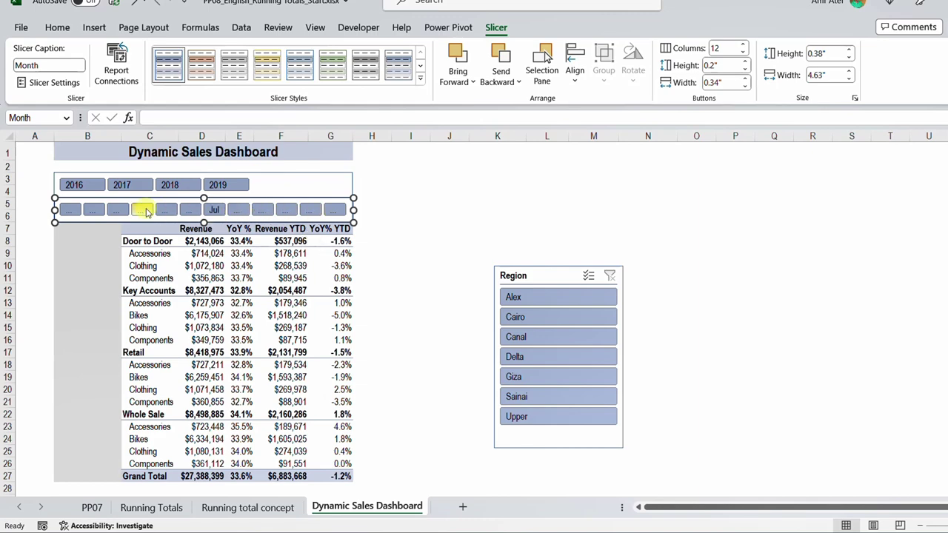
drag(159, 136, 368, 136)
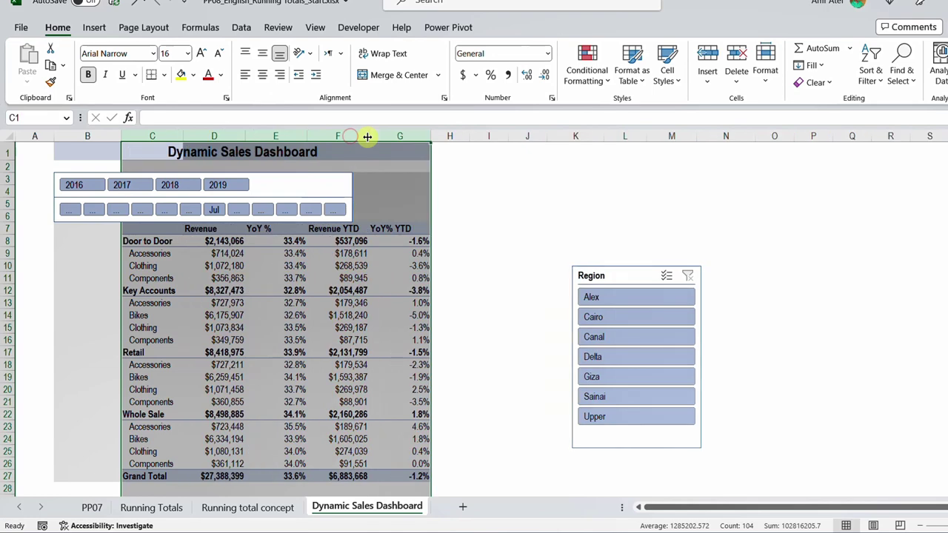
Select both Year and Month slicers and stretch them to column G, the table's right edge.
click(447, 201)
click(351, 183)
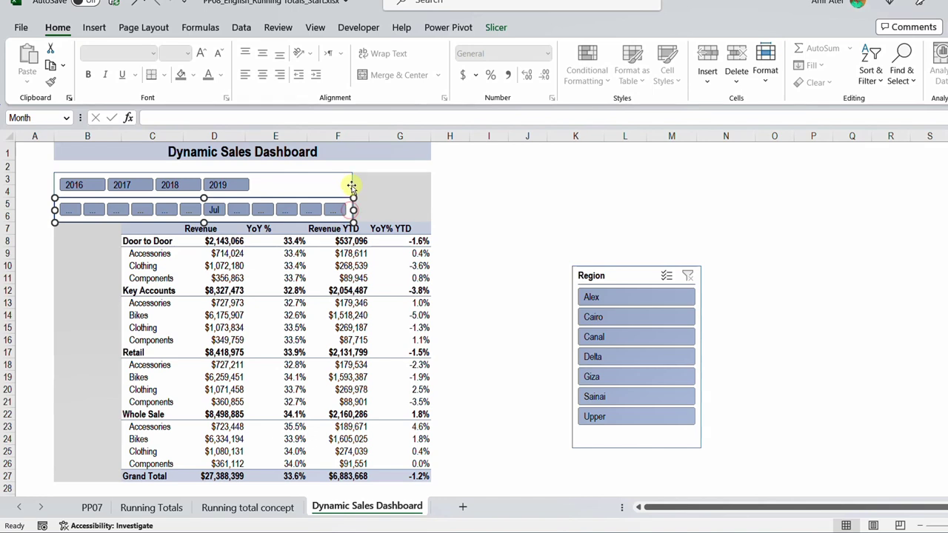
click(353, 185)
ctrl+click(344, 215)
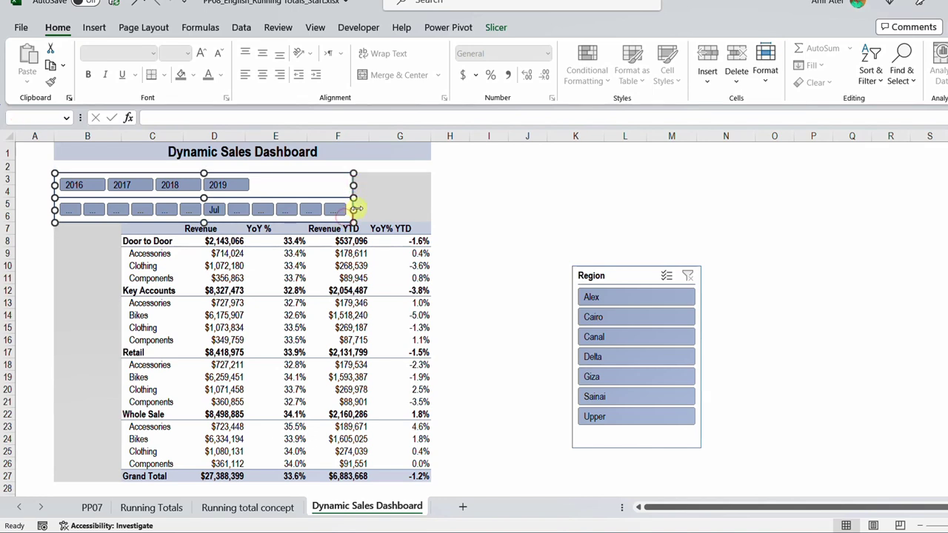
drag(354, 185, 430, 185)
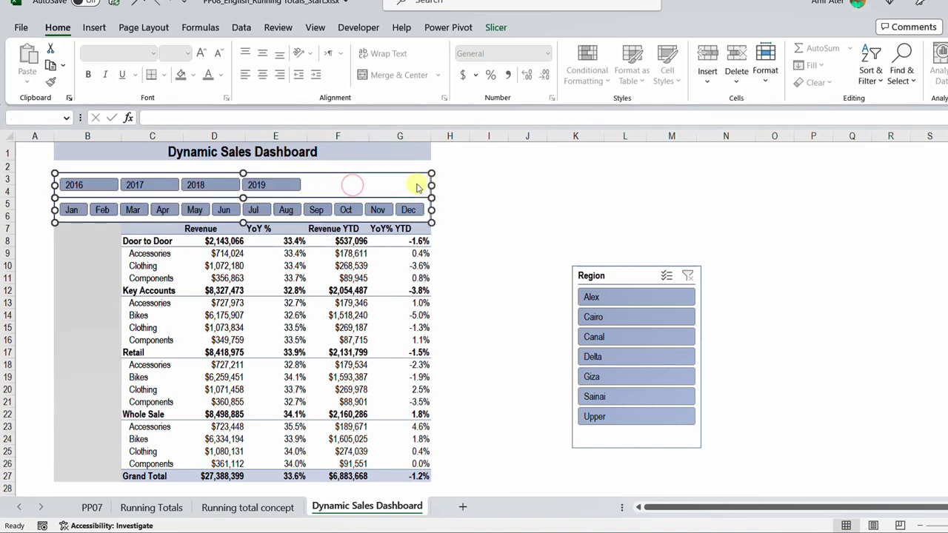
click(483, 189)
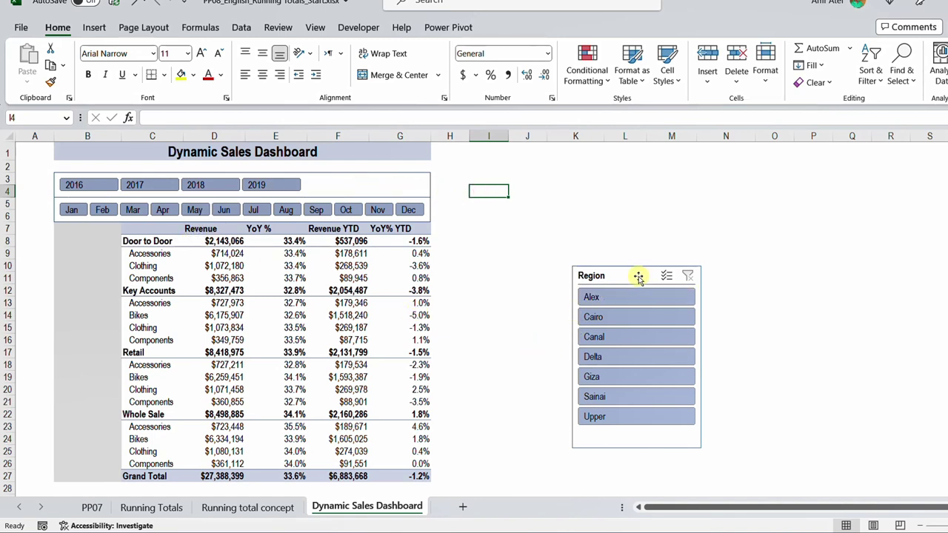
Move the Region slicer to column B, narrow it, and extend it down to Grand Total.
drag(636, 277, 117, 232)
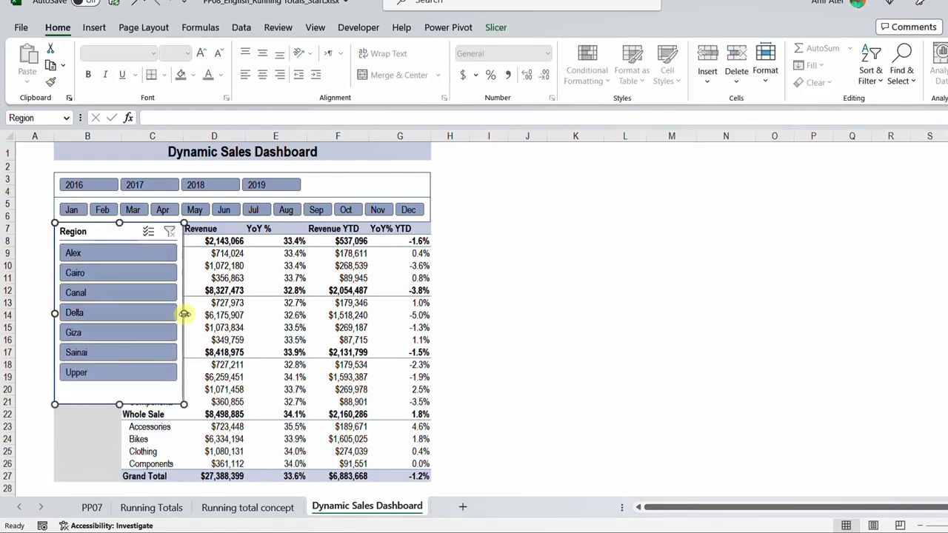
drag(184, 313, 122, 313)
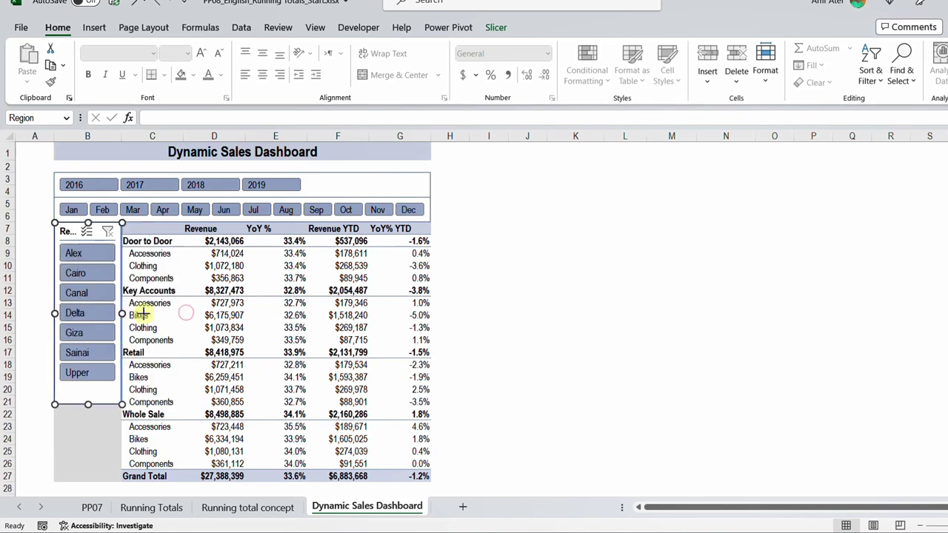
drag(88, 404, 93, 482)
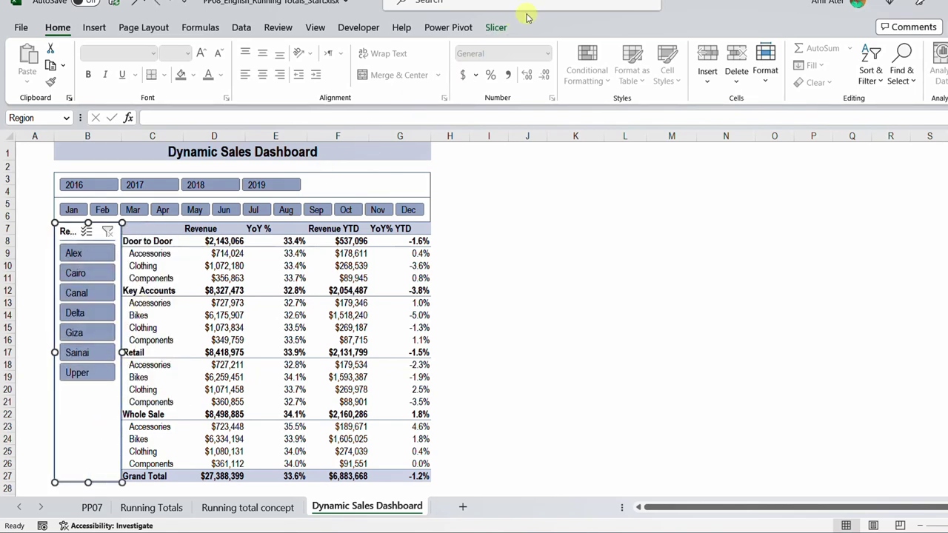
Set the Region slicer's button height to 0.45".
click(494, 28)
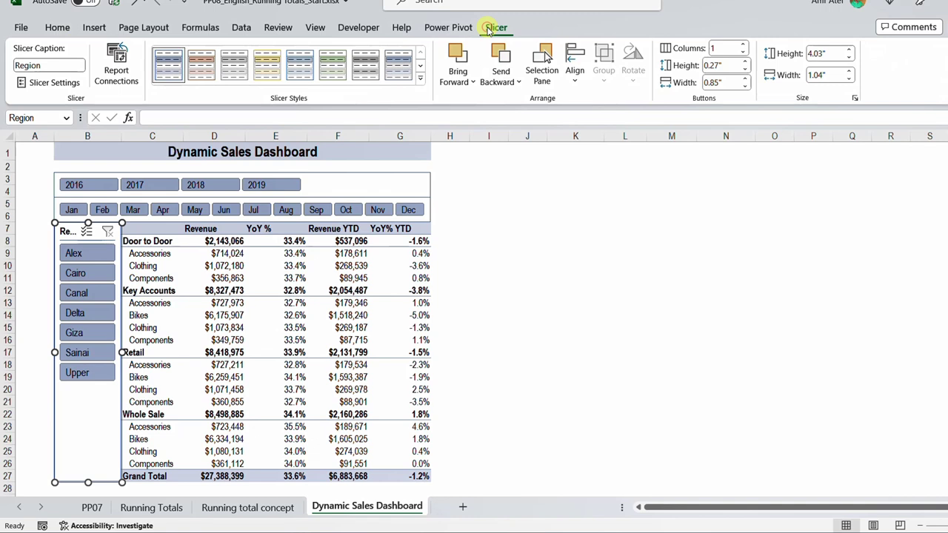
click(744, 62)
click(744, 63)
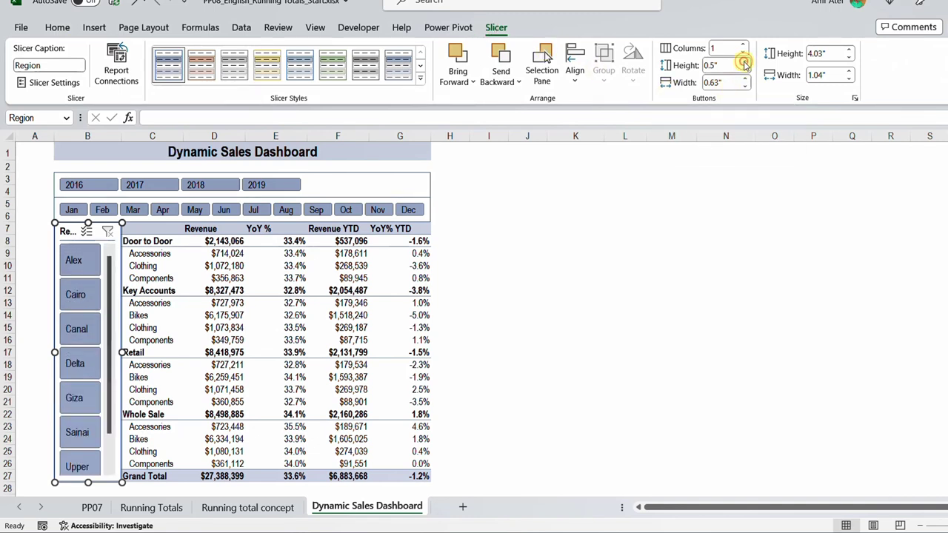
click(744, 69)
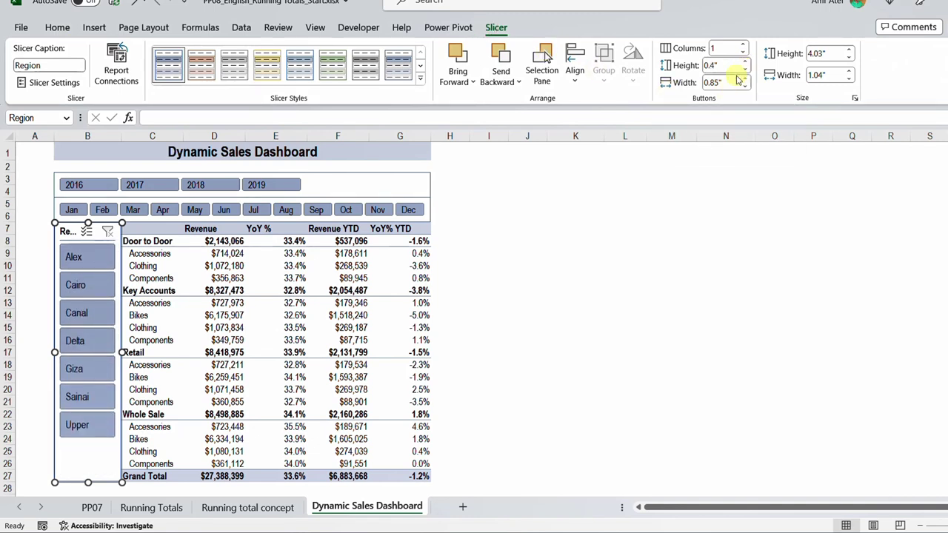
click(724, 66)
text(0.45)
key(Return)
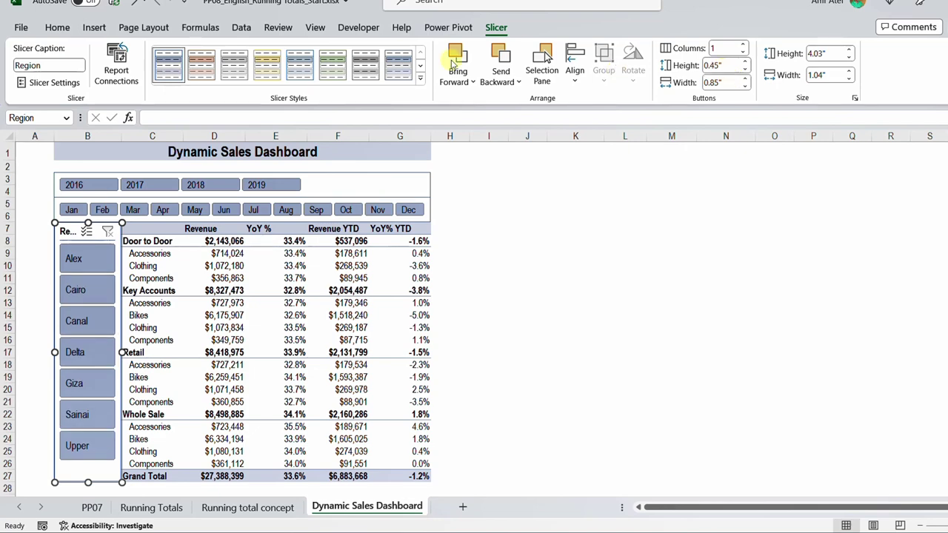
Hide the Region slicer's header in Slicer Settings.
click(46, 82)
click(362, 299)
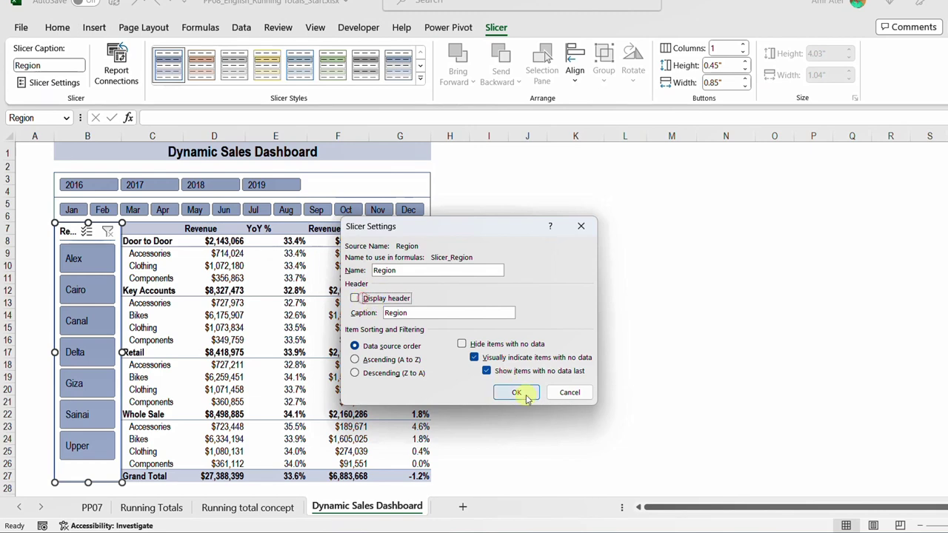
click(516, 393)
click(523, 301)
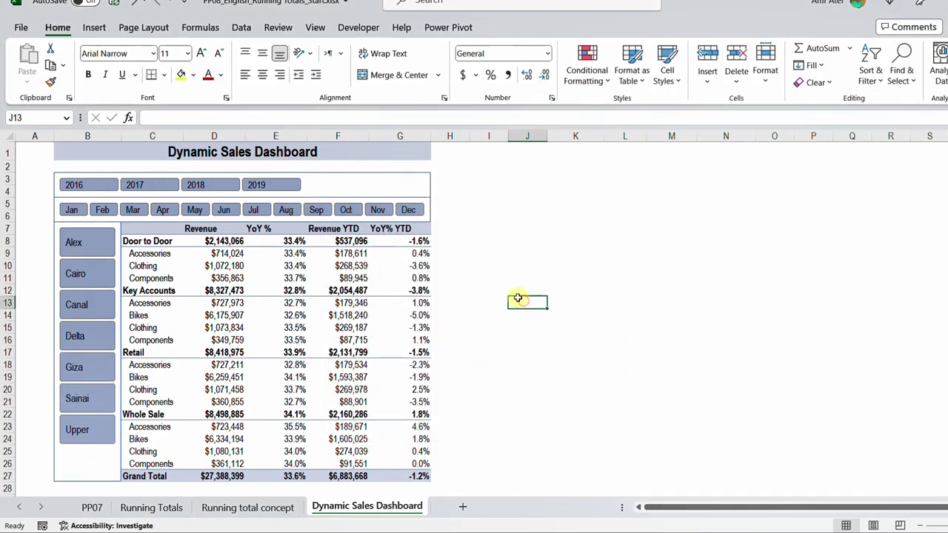
Filter the dashboard to 2018 and Jun, then try the Cairo and Canal regions.
click(205, 191)
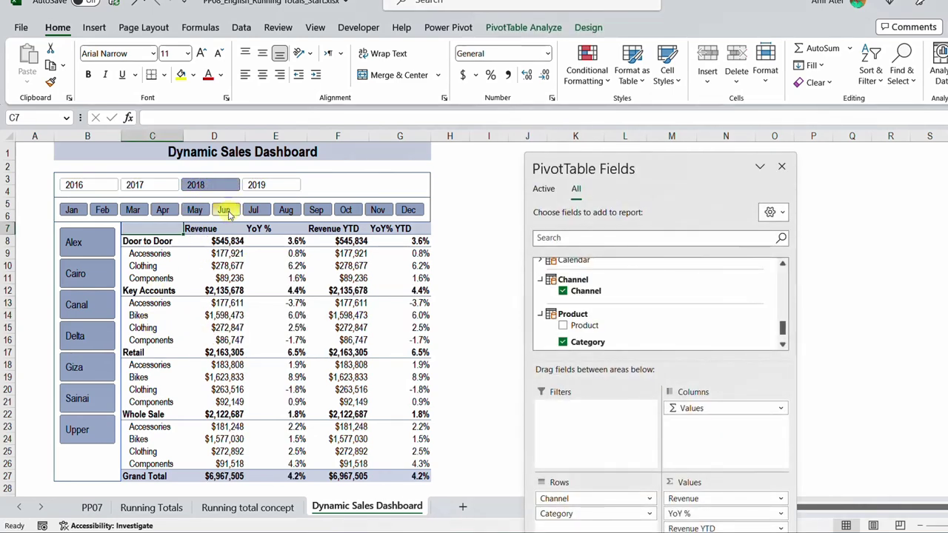
click(225, 211)
click(77, 286)
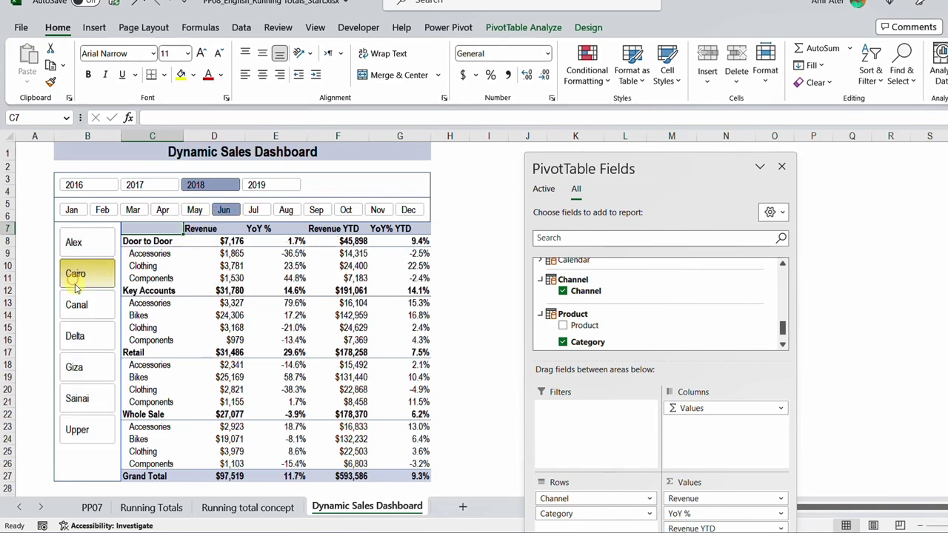
click(84, 308)
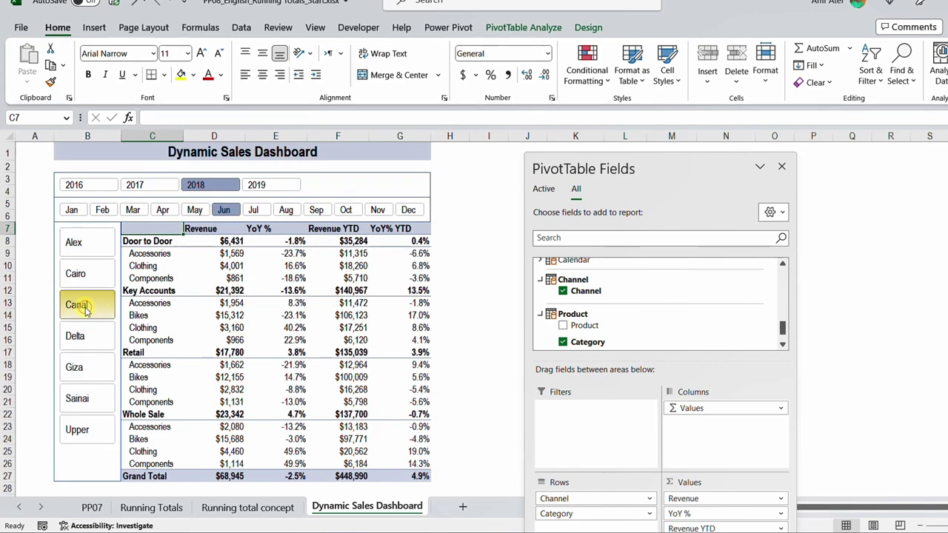
Clear the Region slicer filter to show all regions for June 2018.
right_click(60, 222)
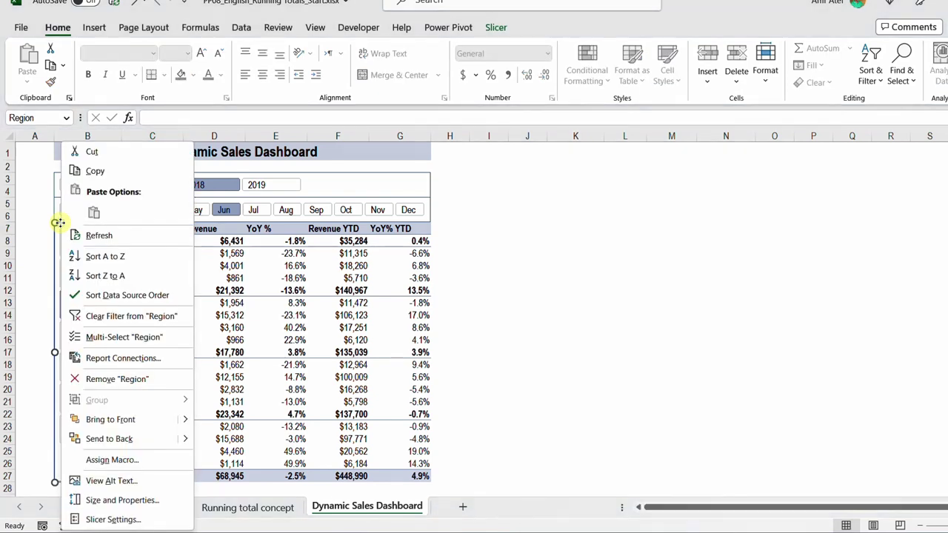
key(Escape)
key(alt+c)
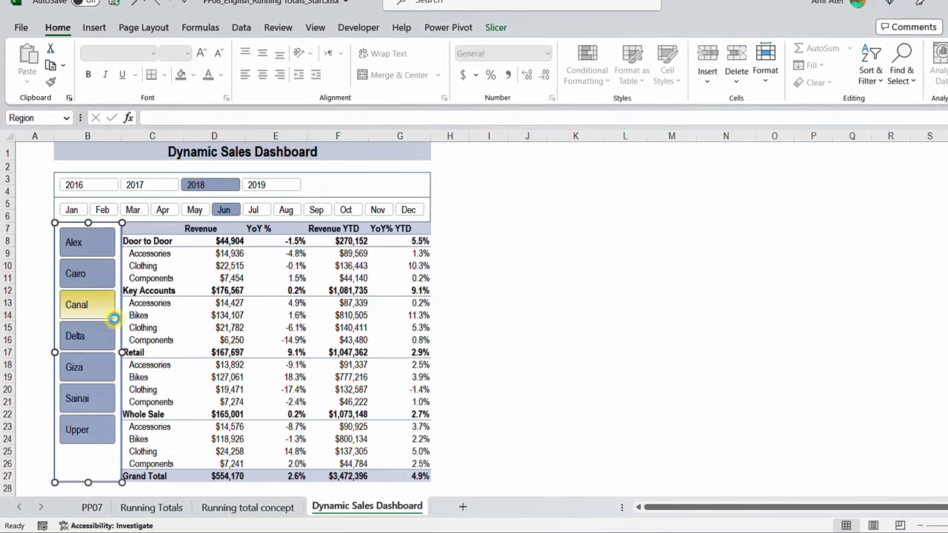
click(525, 289)
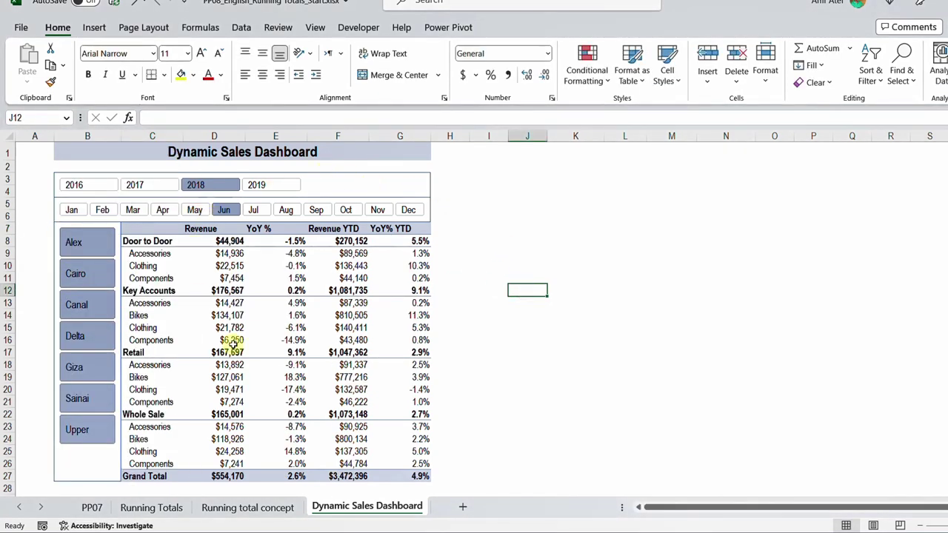